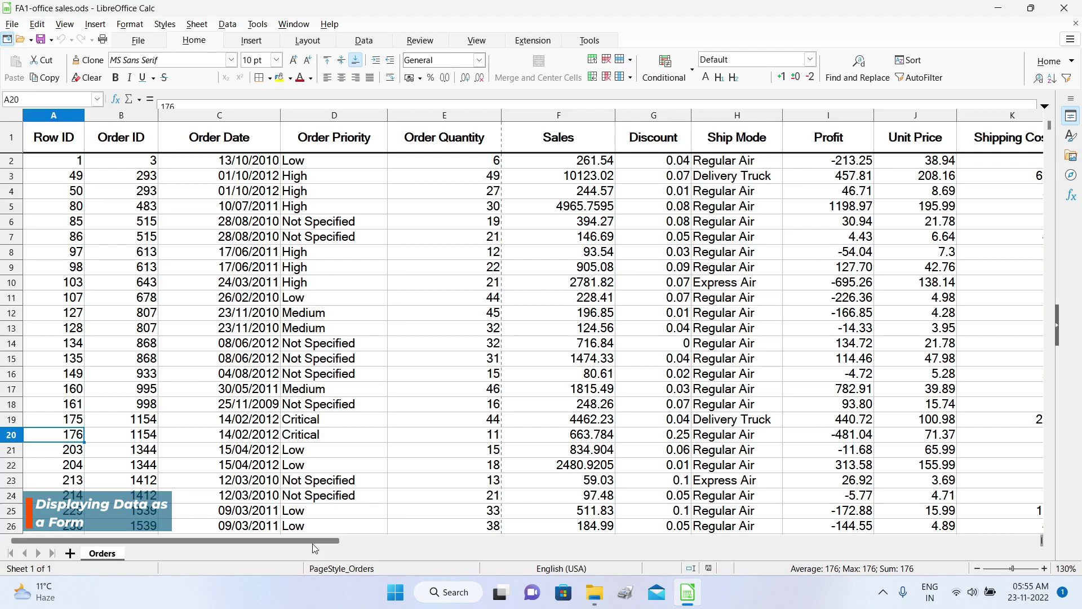
# Examine the extent of the orders table down to its last row and return to cell A1.
pyautogui.moveTo(316, 541); pyautogui.dragTo(243, 588)
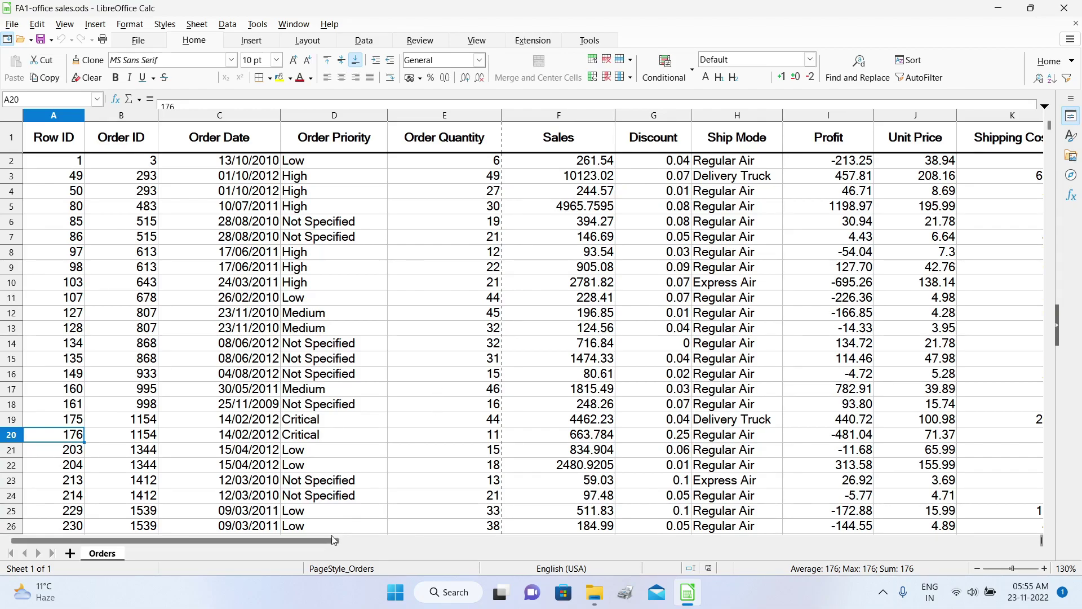
pyautogui.moveTo(334, 540); pyautogui.dragTo(291, 537)
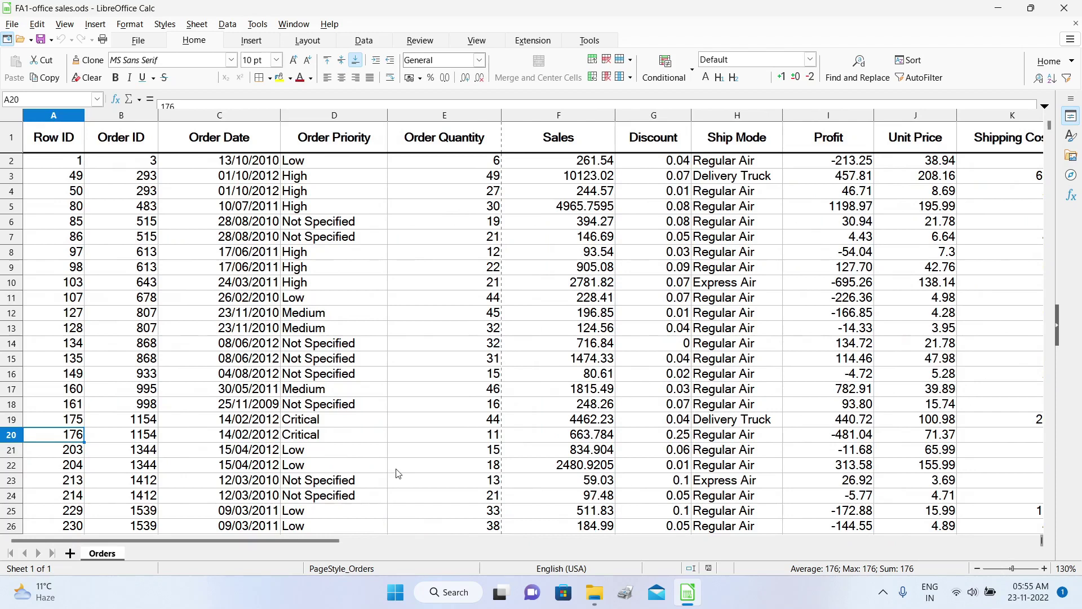
pyautogui.hotkey('ctrl', 'shift', 'Down')
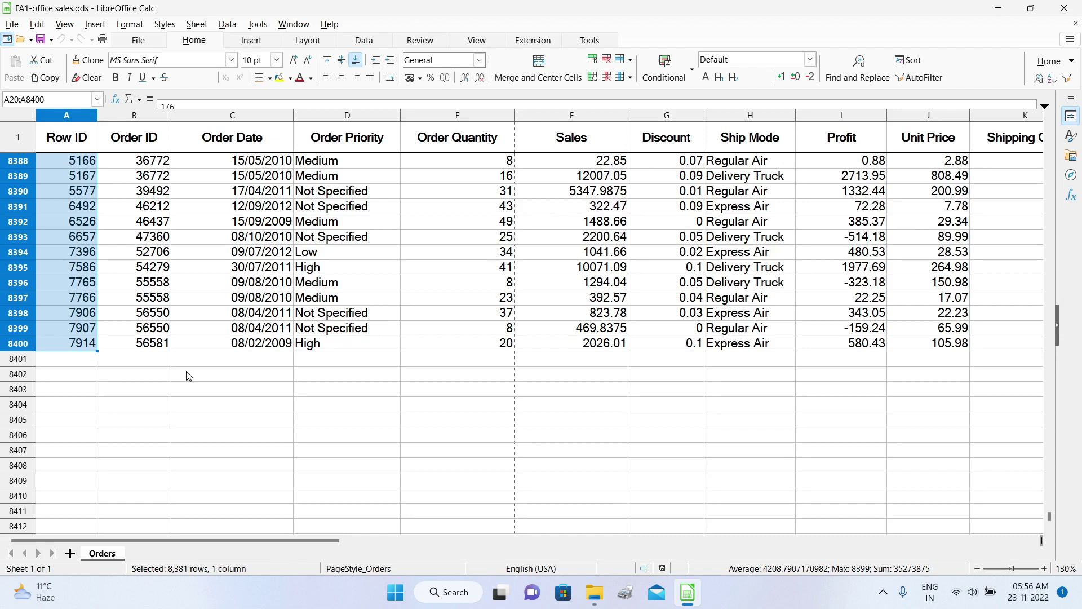
pyautogui.click(153, 376)
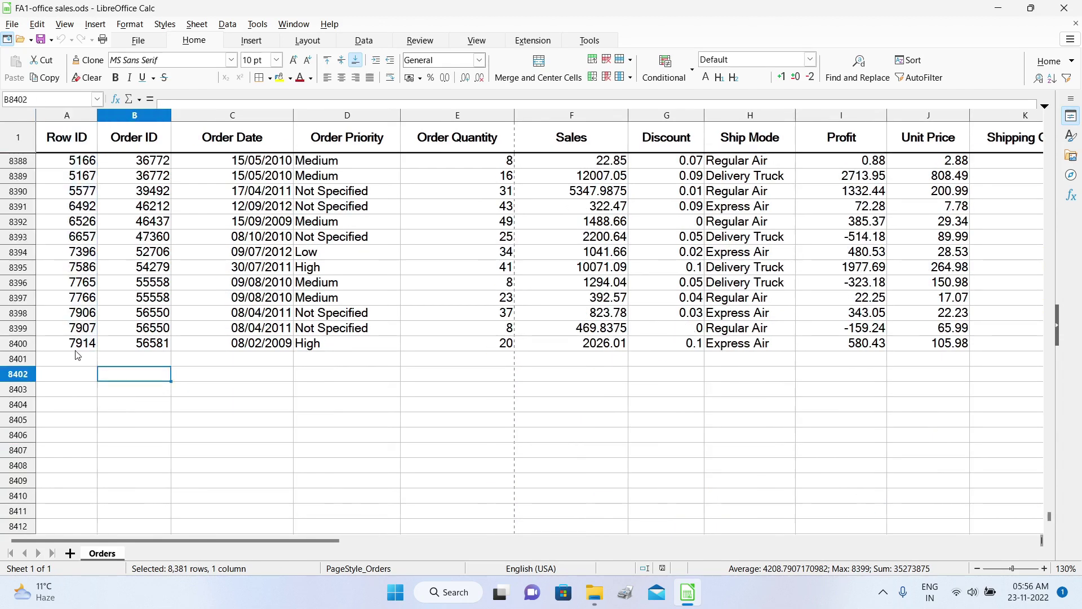
pyautogui.click(72, 361)
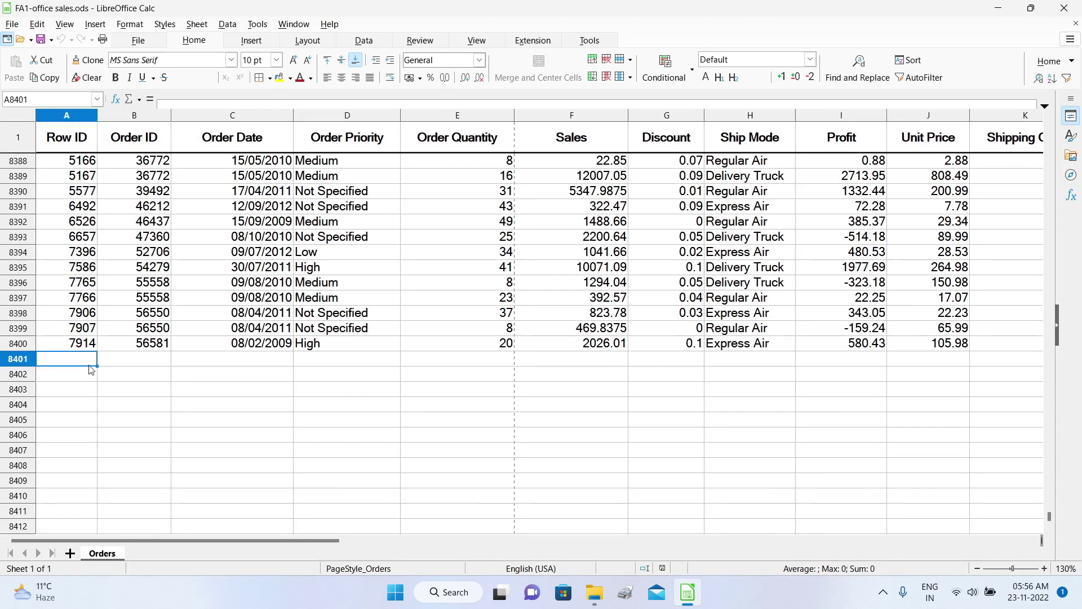
pyautogui.moveTo(174, 540); pyautogui.dragTo(138, 538)
pyautogui.hotkey('ctrl', 'Home')
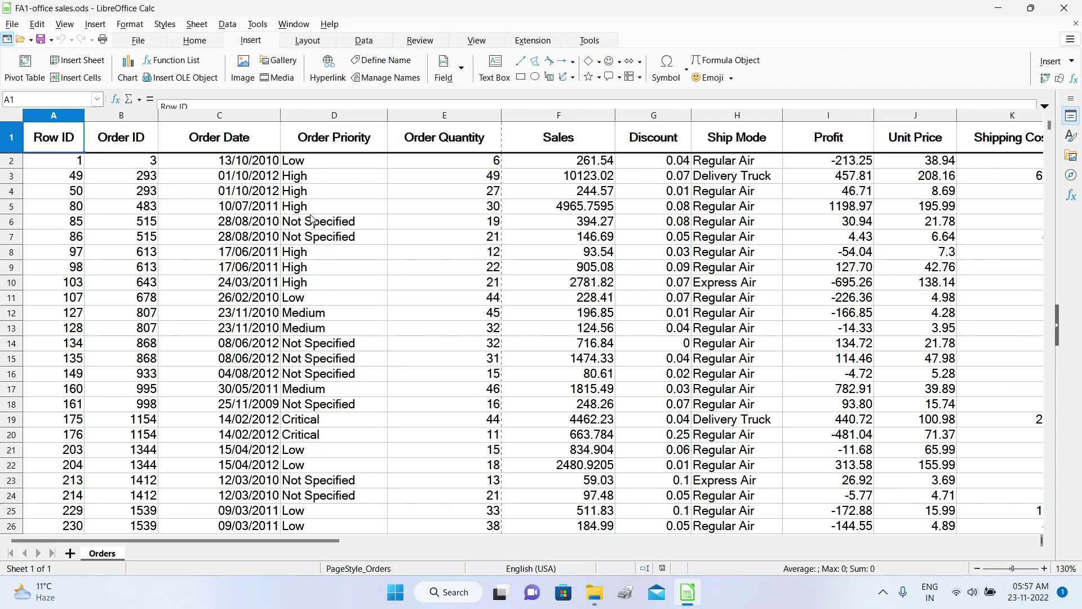
# Apply the Tabbed user interface variant to Calc, and toggle the menu bar off and back on.
pyautogui.click(305, 45)
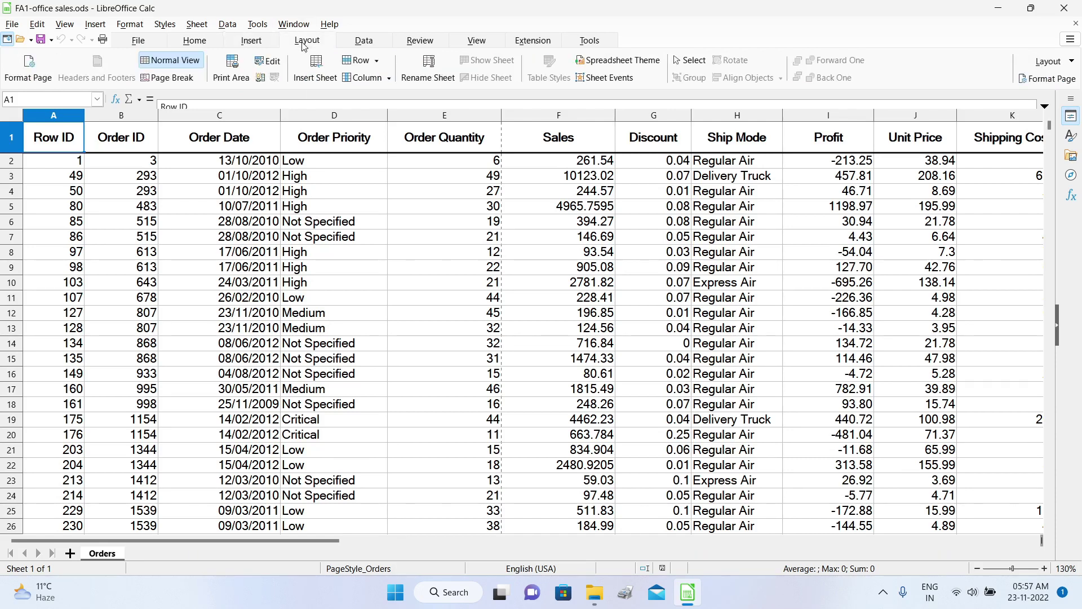
pyautogui.click(355, 44)
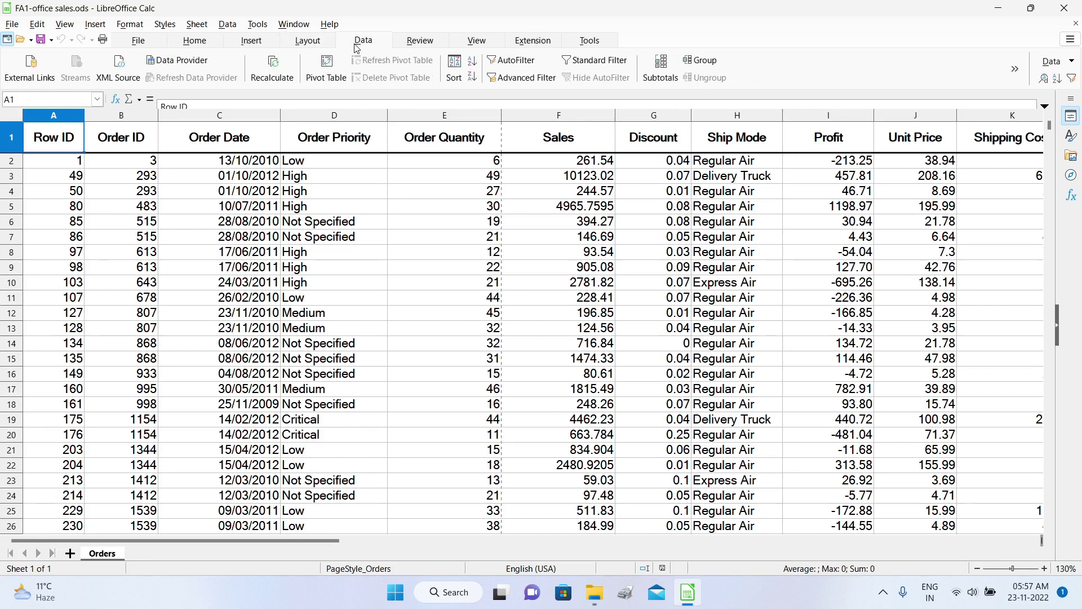
pyautogui.click(65, 26)
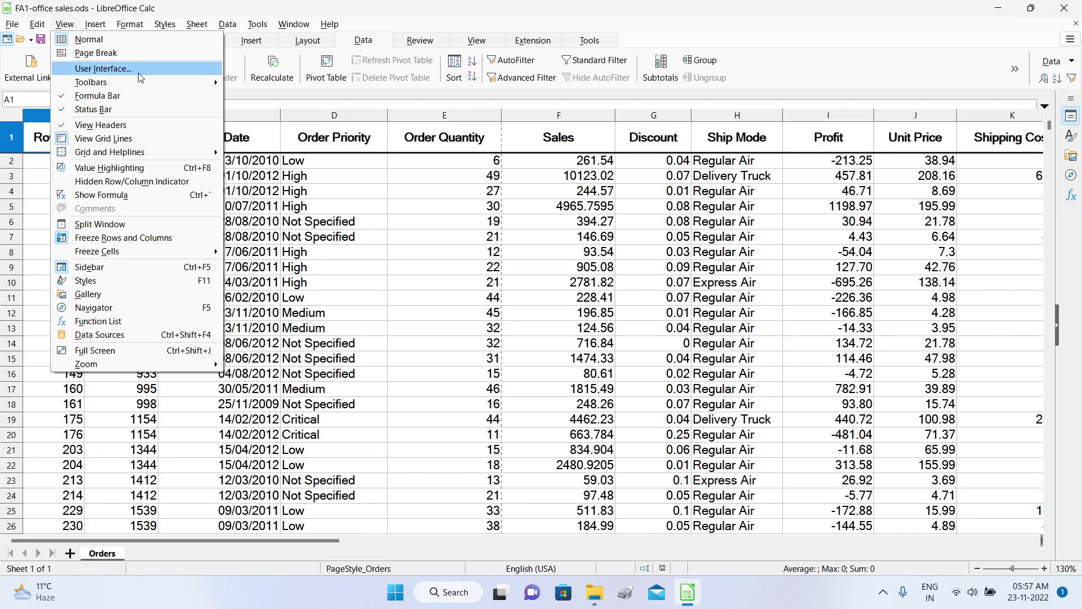
pyautogui.click(172, 70)
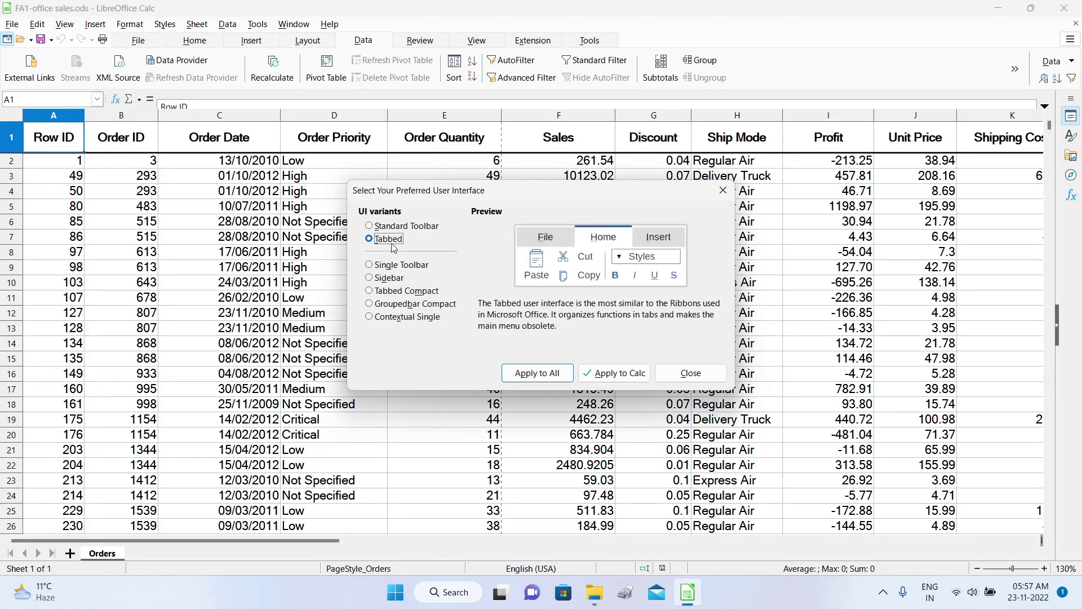
pyautogui.click(605, 373)
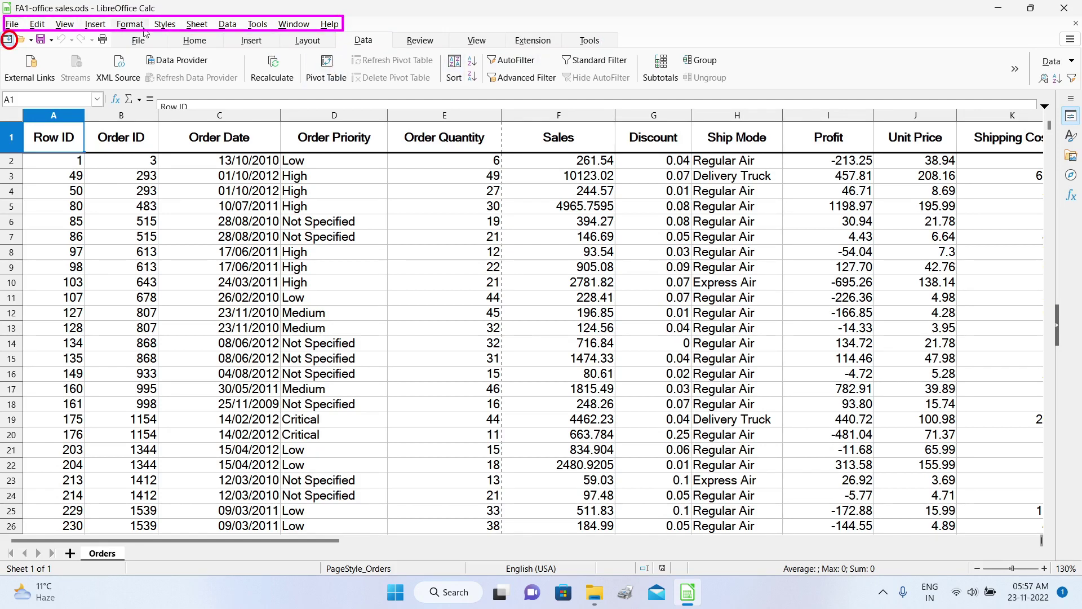
pyautogui.click(7, 39)
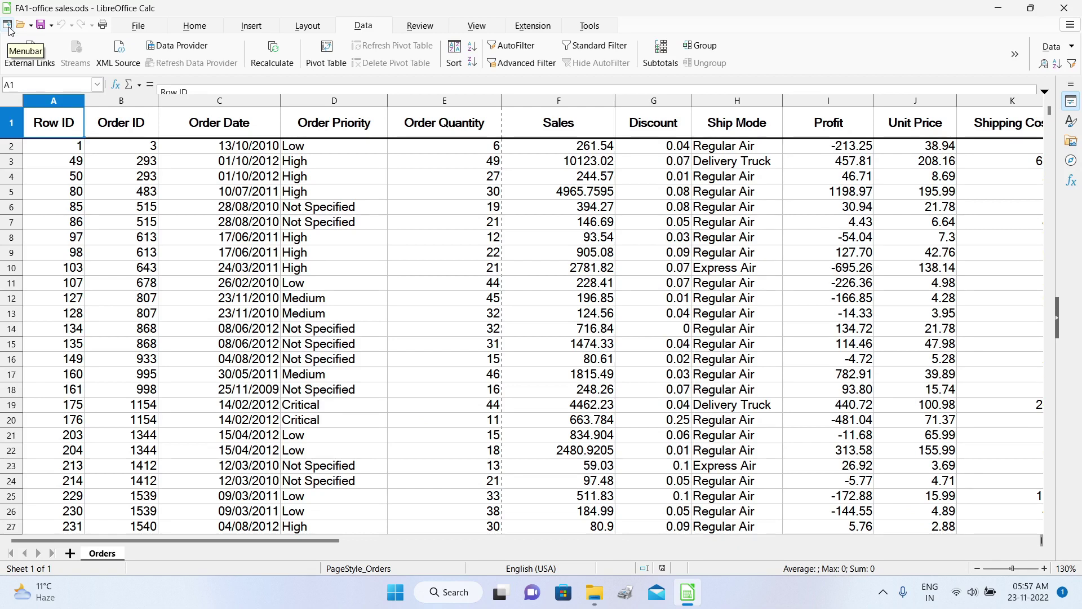
pyautogui.click(8, 28)
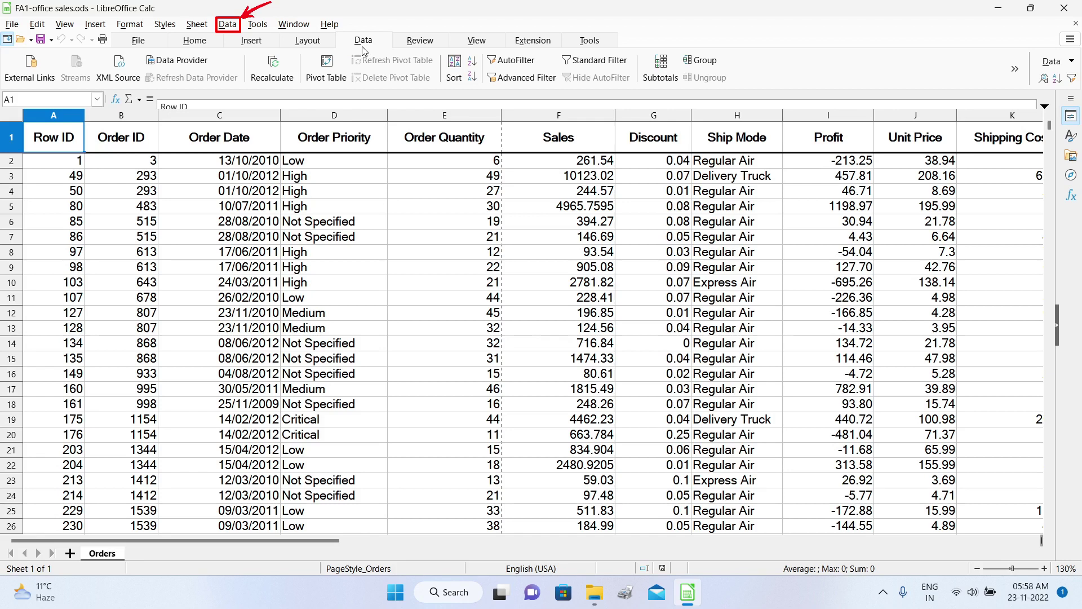
# Open the data form for the orders table.
pyautogui.click(226, 26)
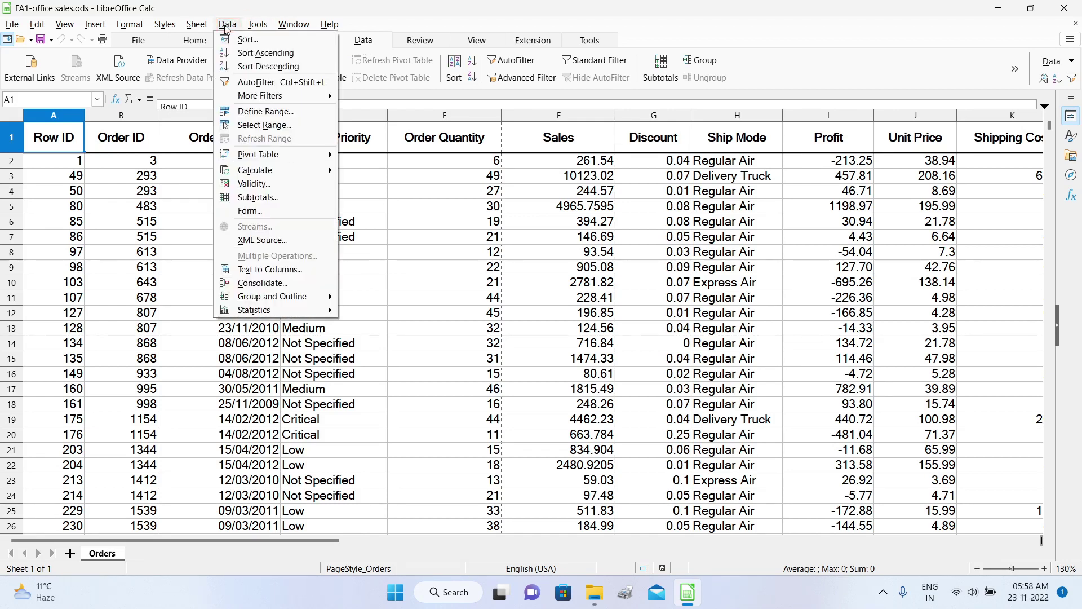
pyautogui.click(303, 211)
pyautogui.moveTo(528, 78); pyautogui.dragTo(418, 49)
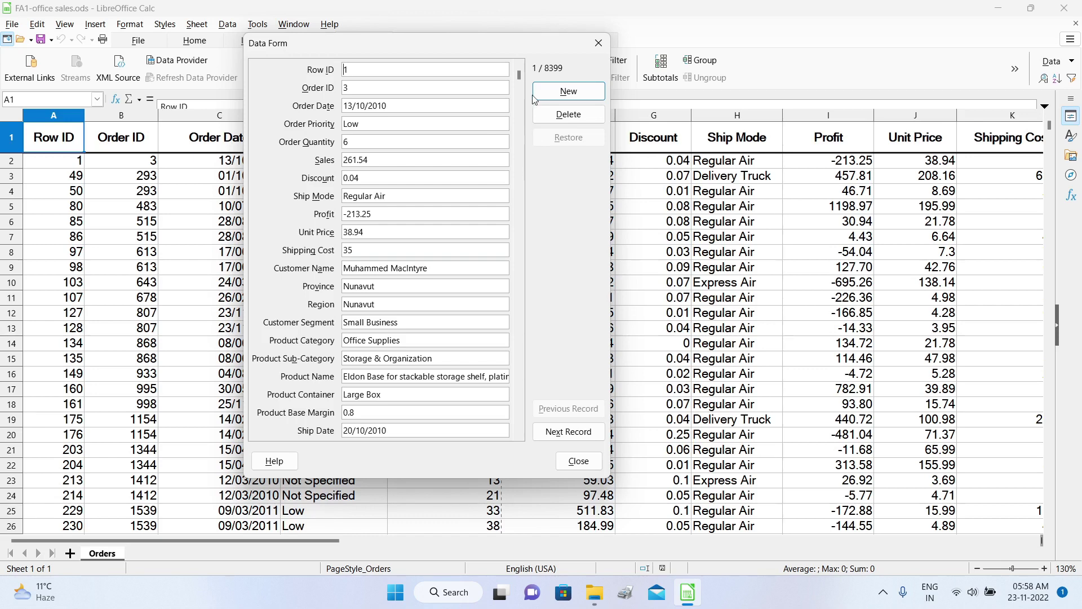
# Step through the first three records in the data form and return to the first record.
pyautogui.click(583, 440)
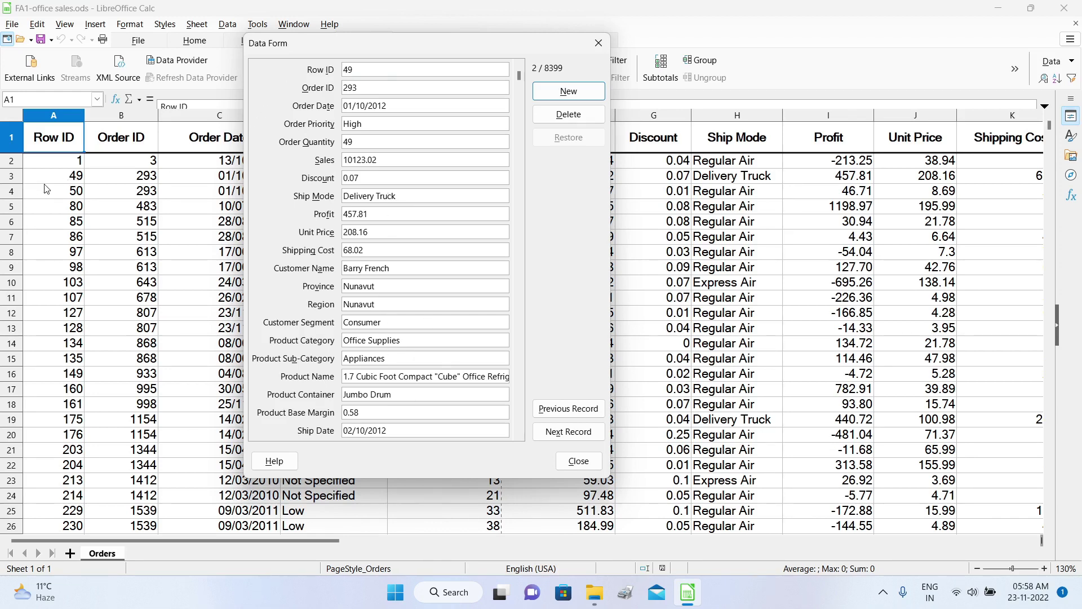
pyautogui.click(566, 431)
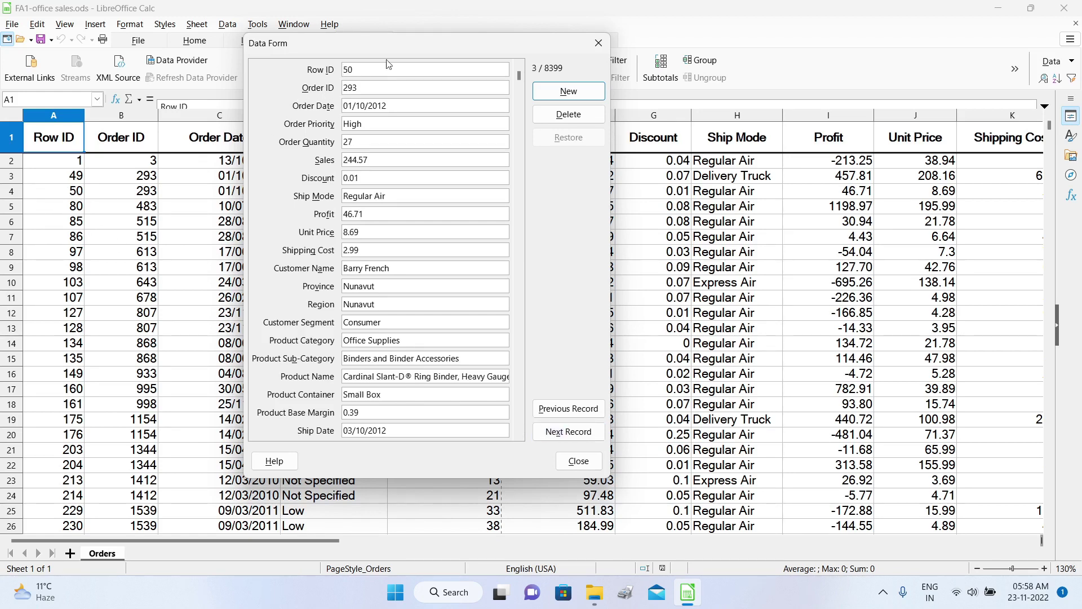
pyautogui.moveTo(398, 45); pyautogui.dragTo(511, 52)
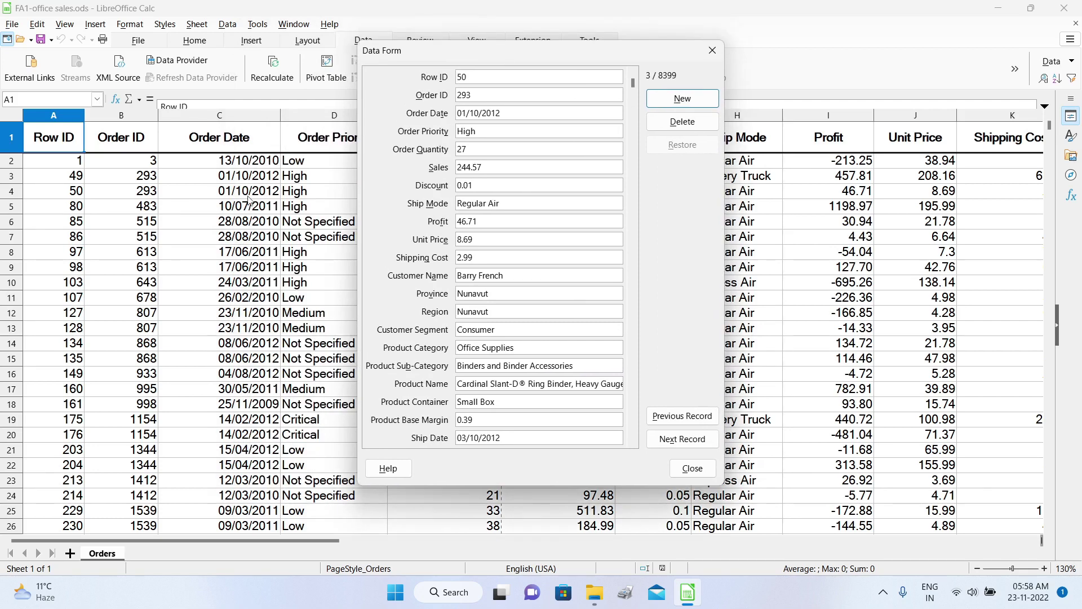
pyautogui.moveTo(542, 55); pyautogui.dragTo(474, 35)
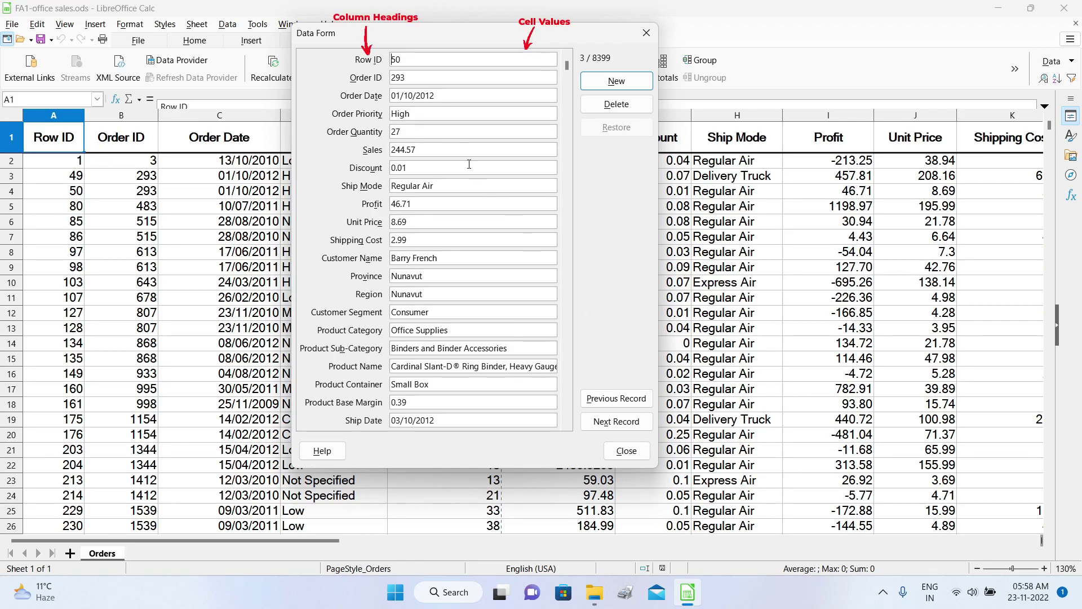
pyautogui.scroll(2, 469, 165)
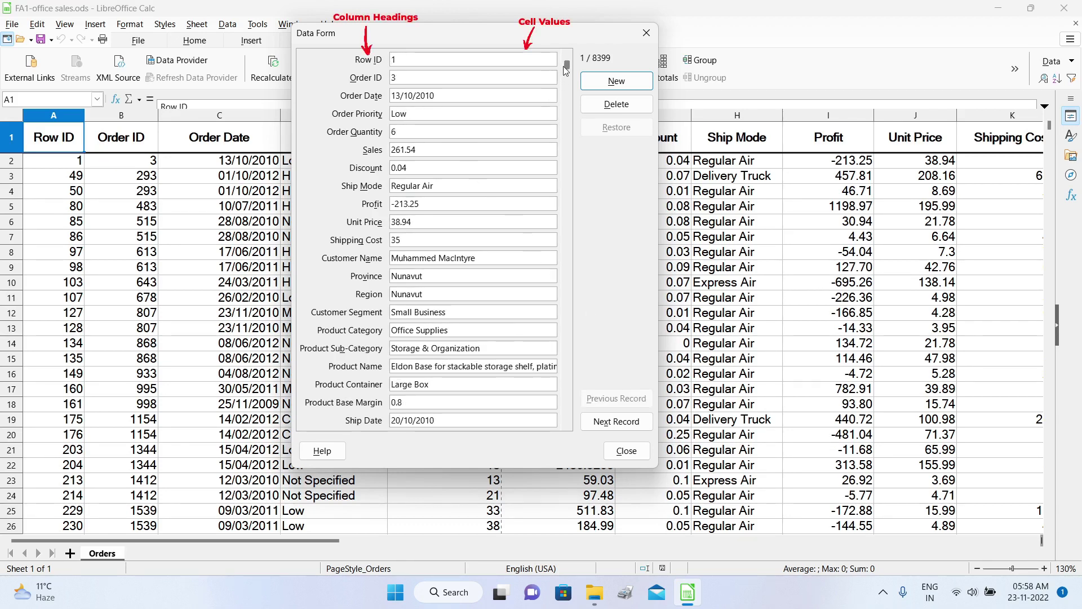
pyautogui.moveTo(568, 70); pyautogui.dragTo(546, 61)
# Change the first record's Order Priority to High in the data form and commit it to the sheet.
pyautogui.moveTo(422, 40); pyautogui.dragTo(615, 51)
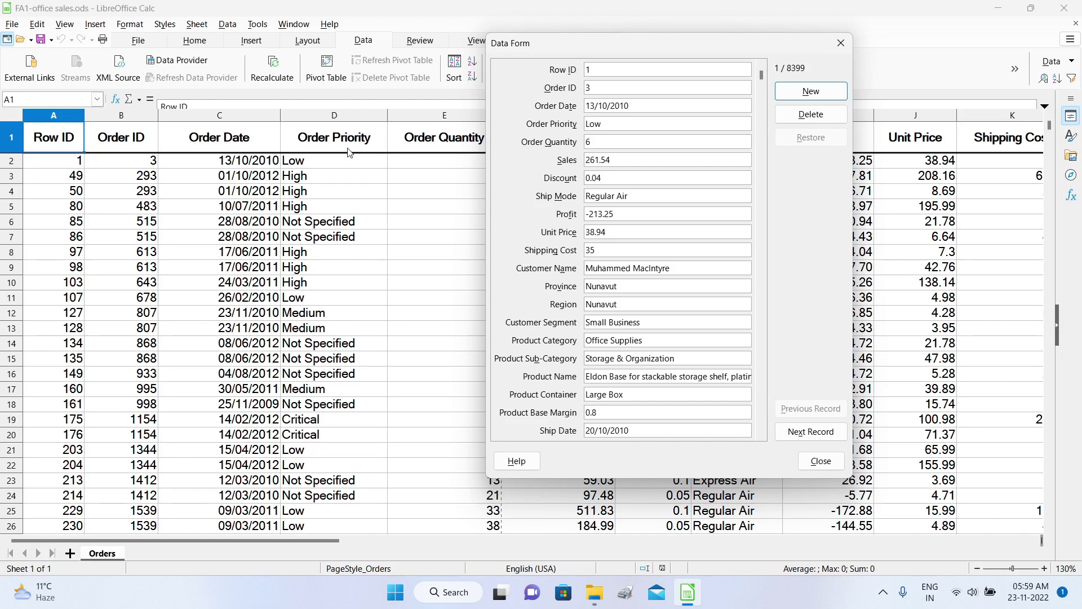
pyautogui.moveTo(624, 124); pyautogui.dragTo(572, 126)
pyautogui.write('High')
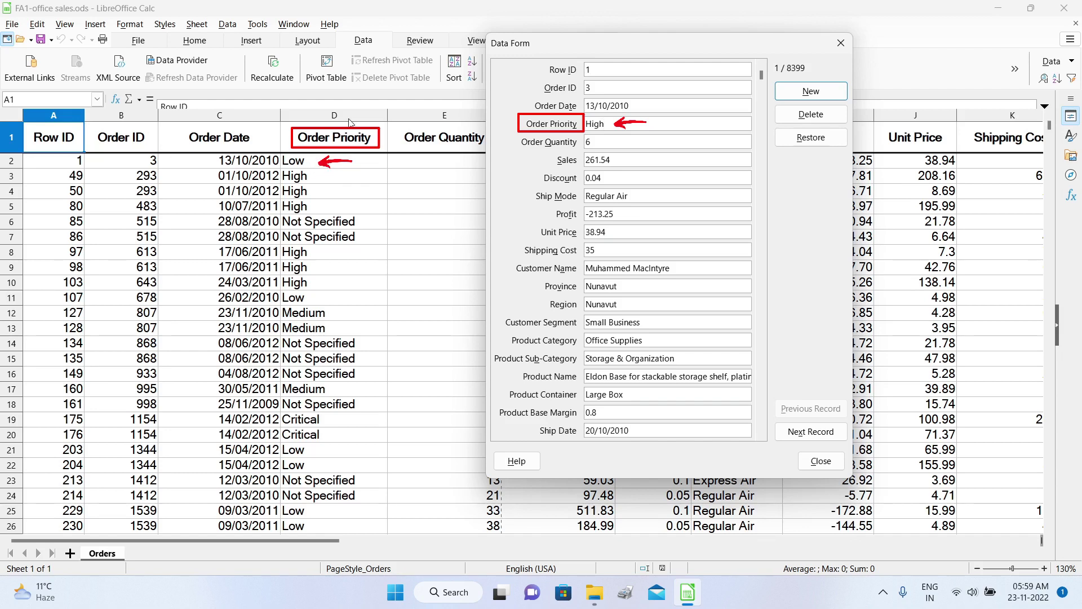
pyautogui.press('Return')
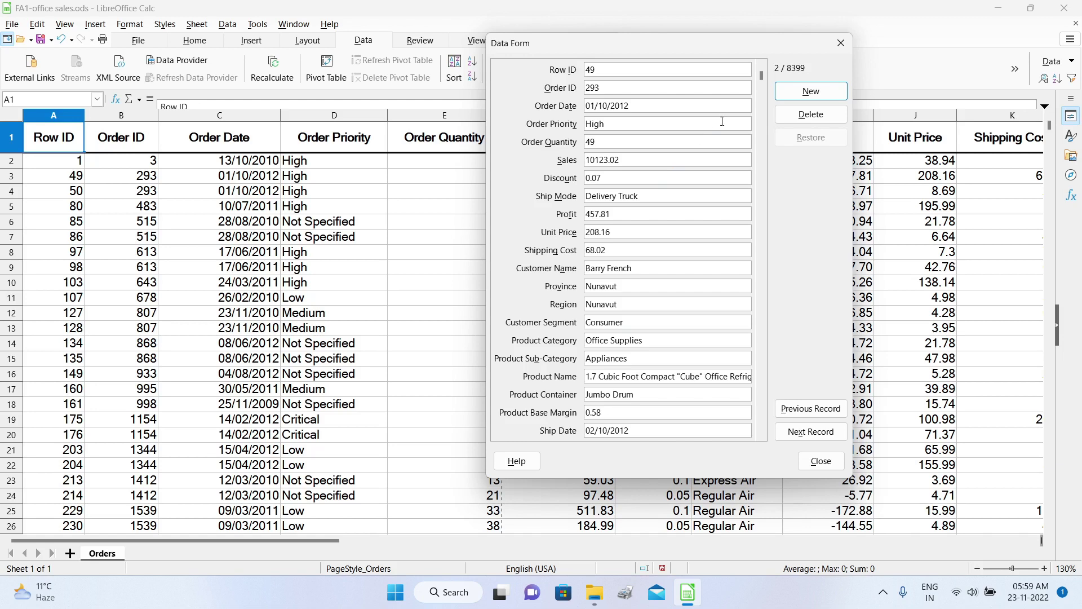
# Return to the first record in the data form and set its Order Priority to Low.
pyautogui.moveTo(762, 75); pyautogui.dragTo(731, 60)
pyautogui.moveTo(627, 124); pyautogui.dragTo(564, 113)
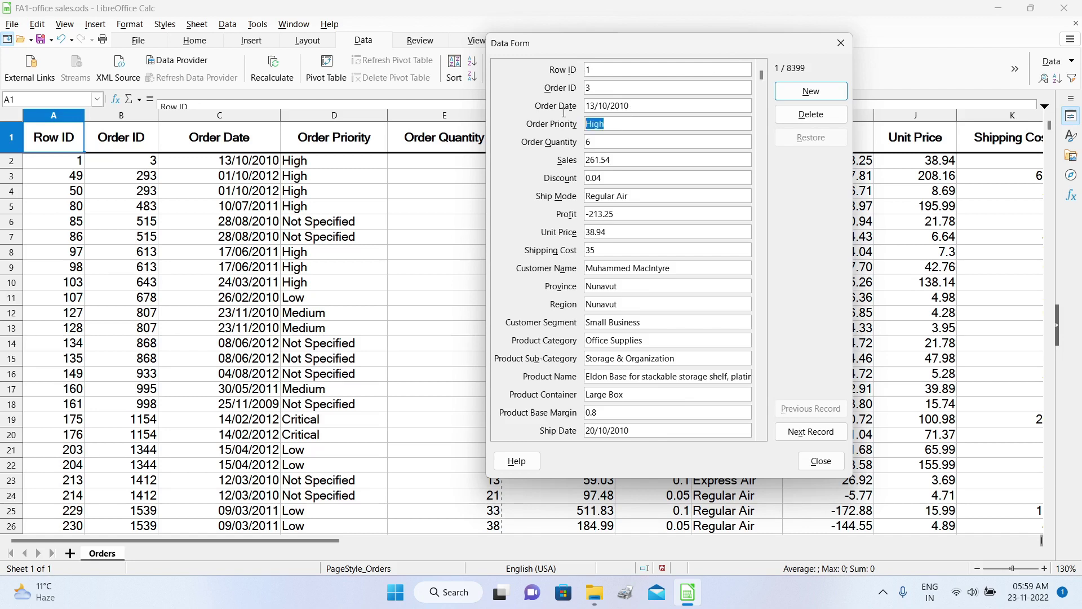
pyautogui.write('Low')
pyautogui.press('Return')
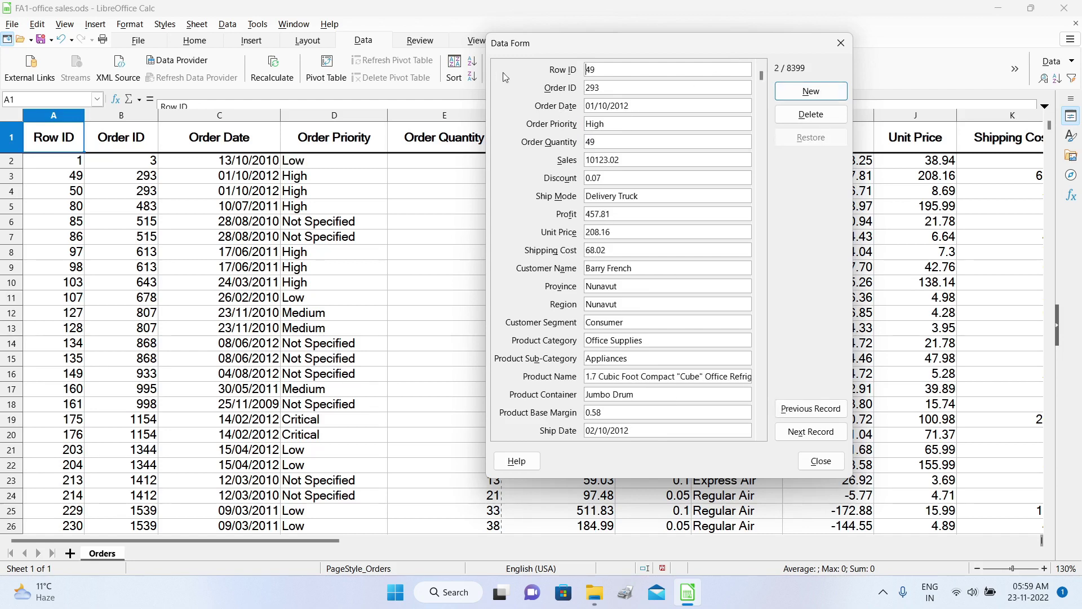
# Browse the records towards the middle of the orders table in the data form.
pyautogui.scroll(-4, 659, 196)
pyautogui.moveTo(759, 80); pyautogui.dragTo(770, 151)
pyautogui.moveTo(773, 212); pyautogui.dragTo(778, 254)
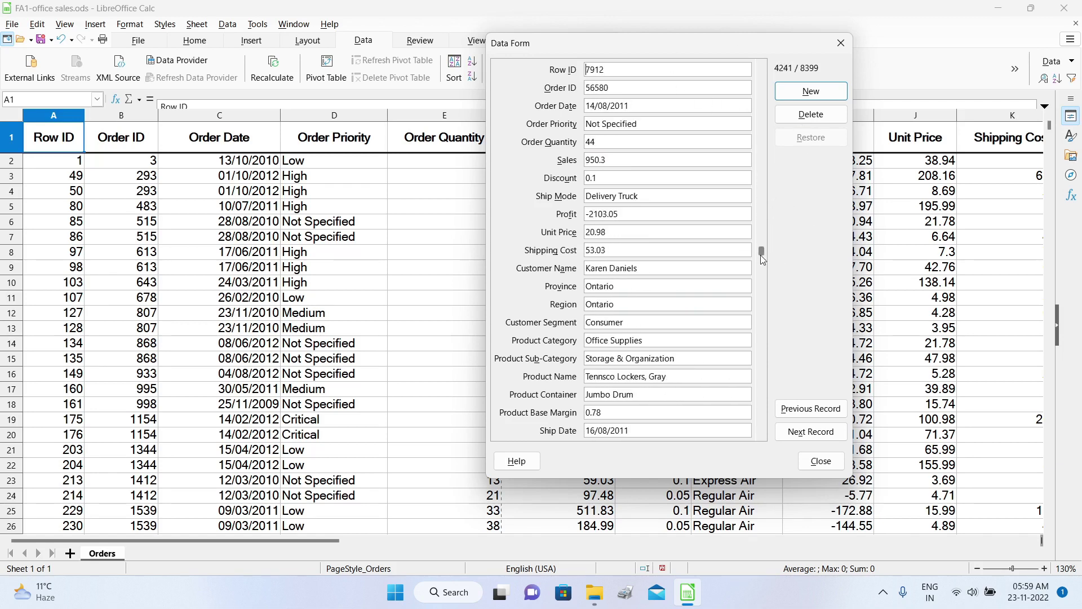
pyautogui.moveTo(758, 253)
pyautogui.mouseDown()
pyautogui.moveTo(779, 323)
pyautogui.moveTo(748, 236)
pyautogui.mouseUp()
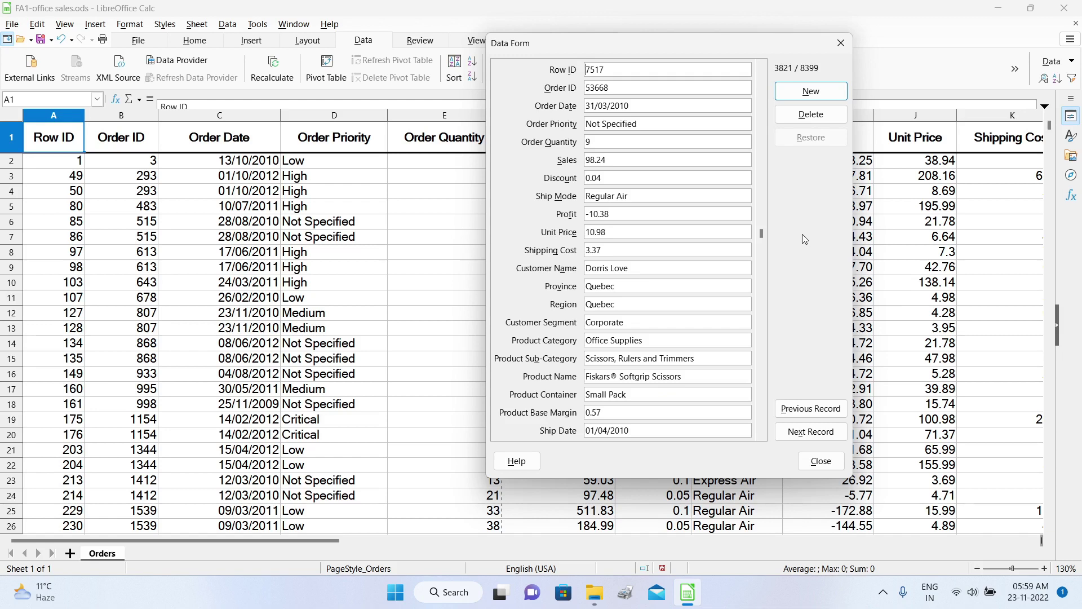
pyautogui.moveTo(637, 45); pyautogui.dragTo(547, 29)
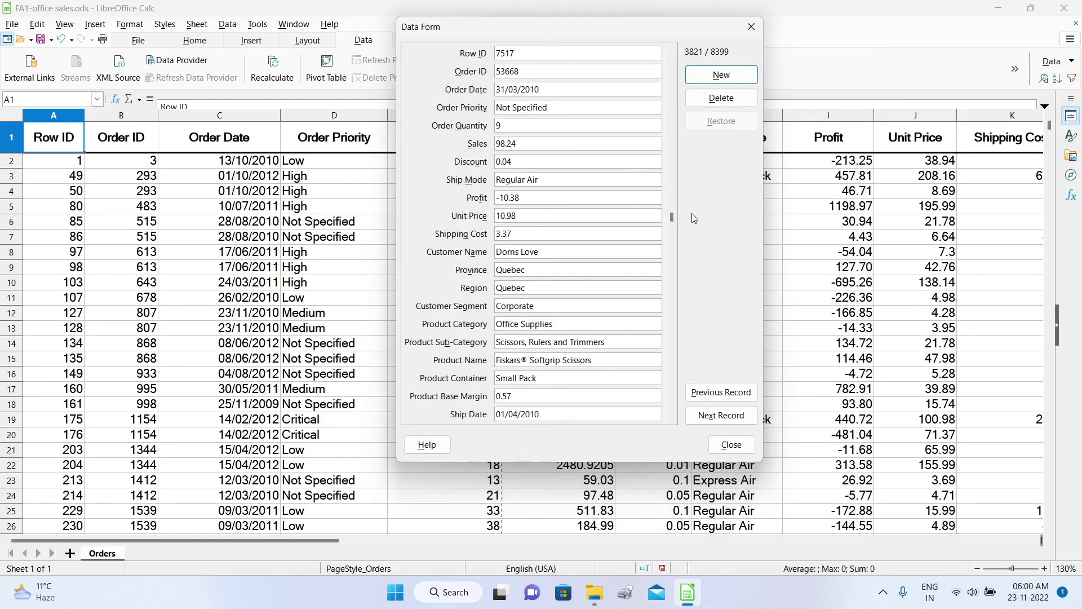
# Add a new record with Row ID 9000, an order ID, Order Date 1-1-2022 and Order Priority Medium, and close the data form.
pyautogui.moveTo(672, 217); pyautogui.dragTo(674, 415)
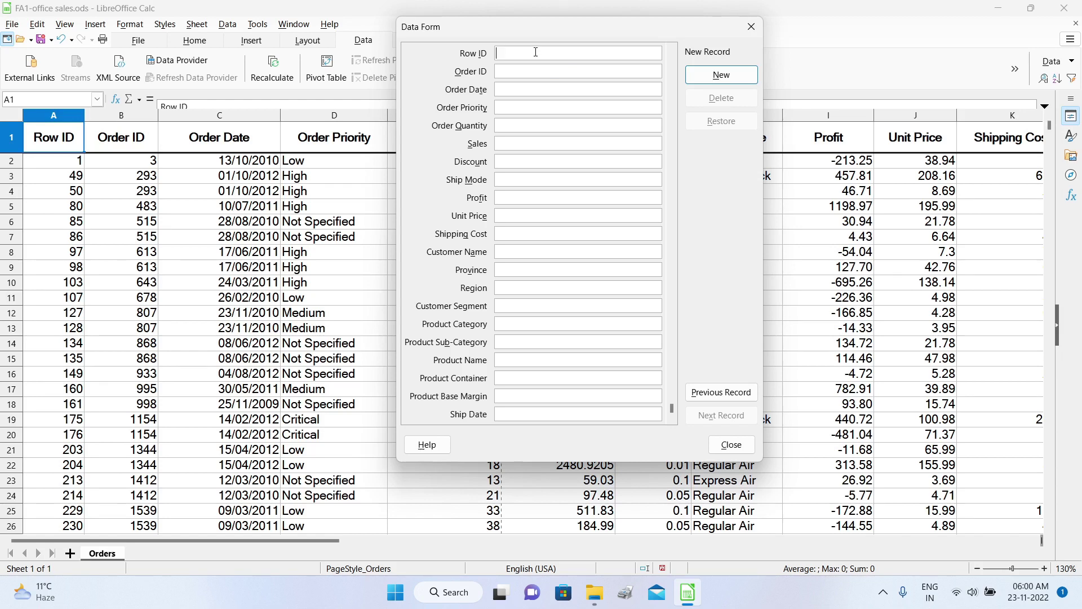
pyautogui.write('9000')
pyautogui.click(529, 69)
pyautogui.write('2001')
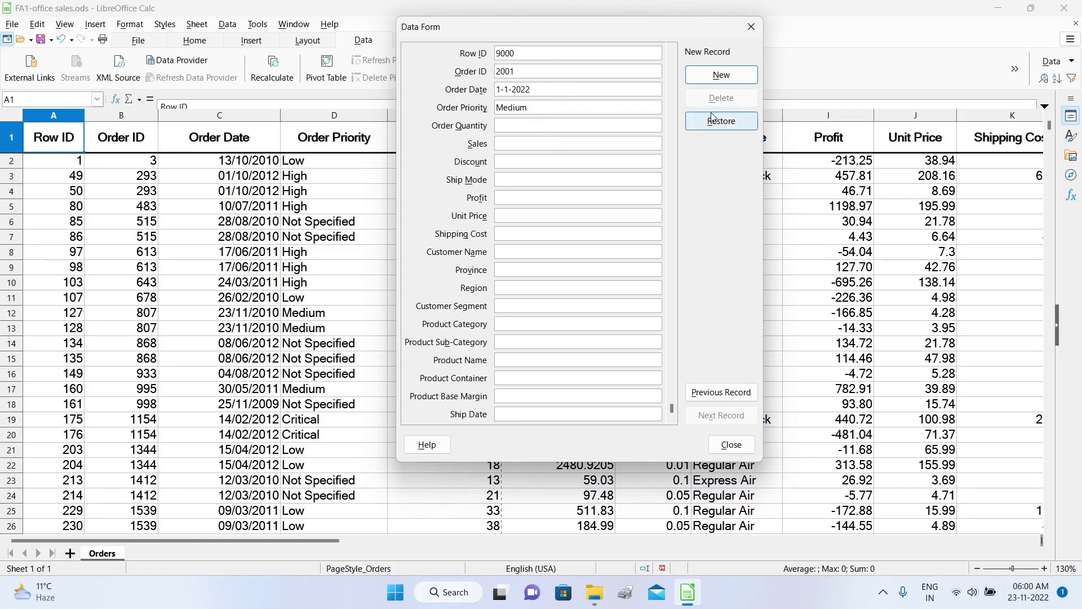
pyautogui.click(745, 78)
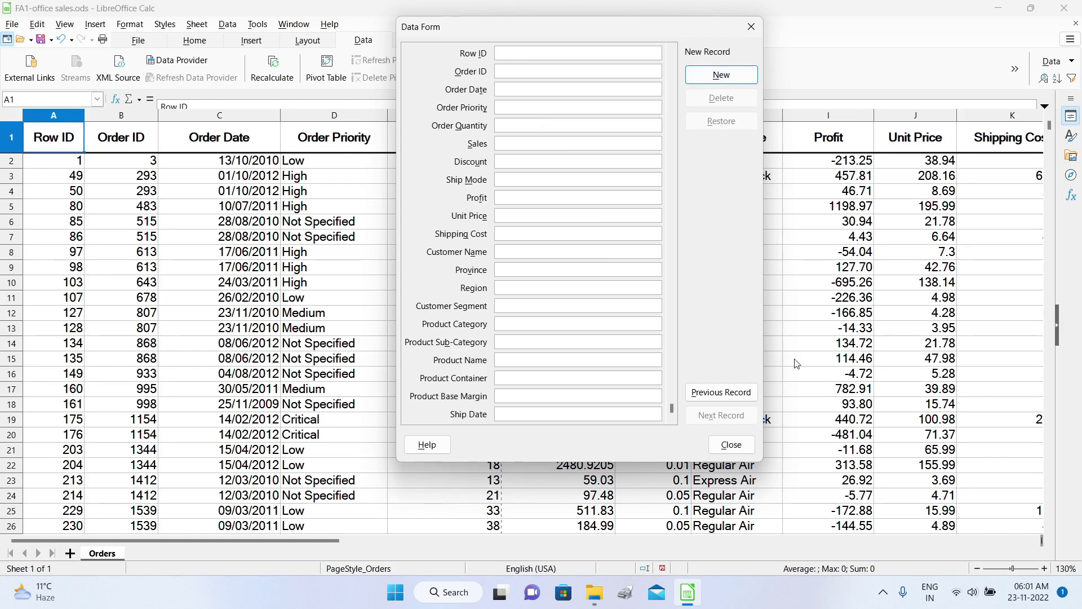
pyautogui.click(738, 451)
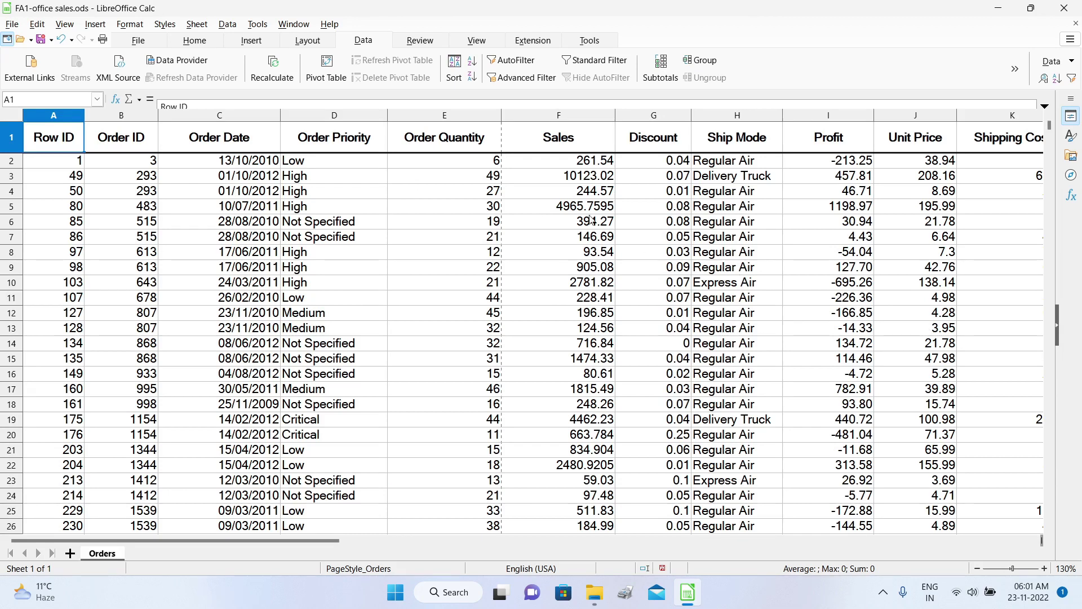
# Check the newly added record in the last row of the orders table.
pyautogui.hotkey('ctrl', 'shift', 'Down')
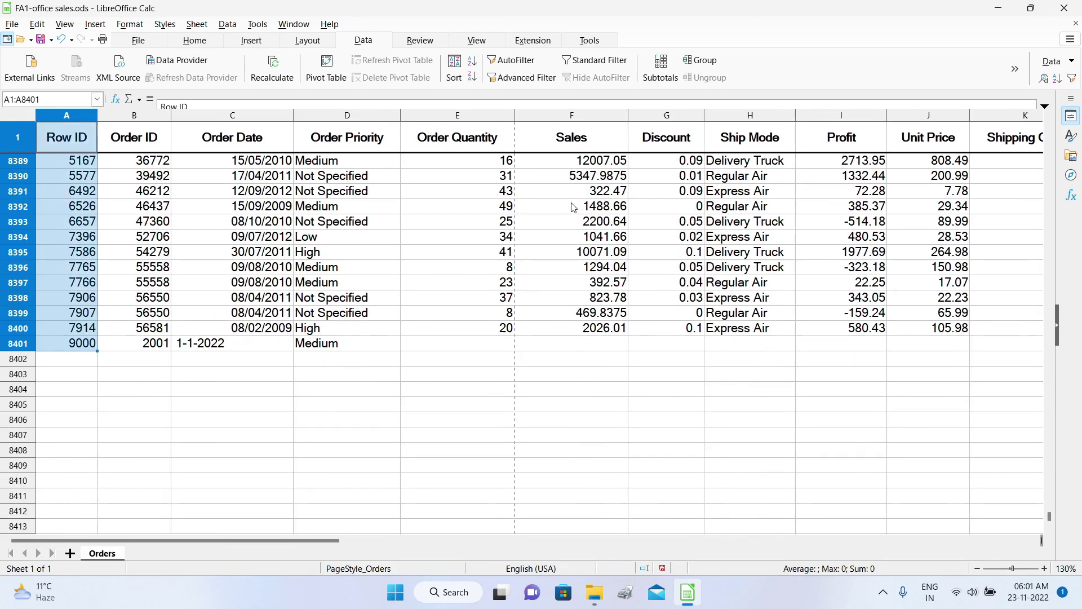
pyautogui.click(370, 377)
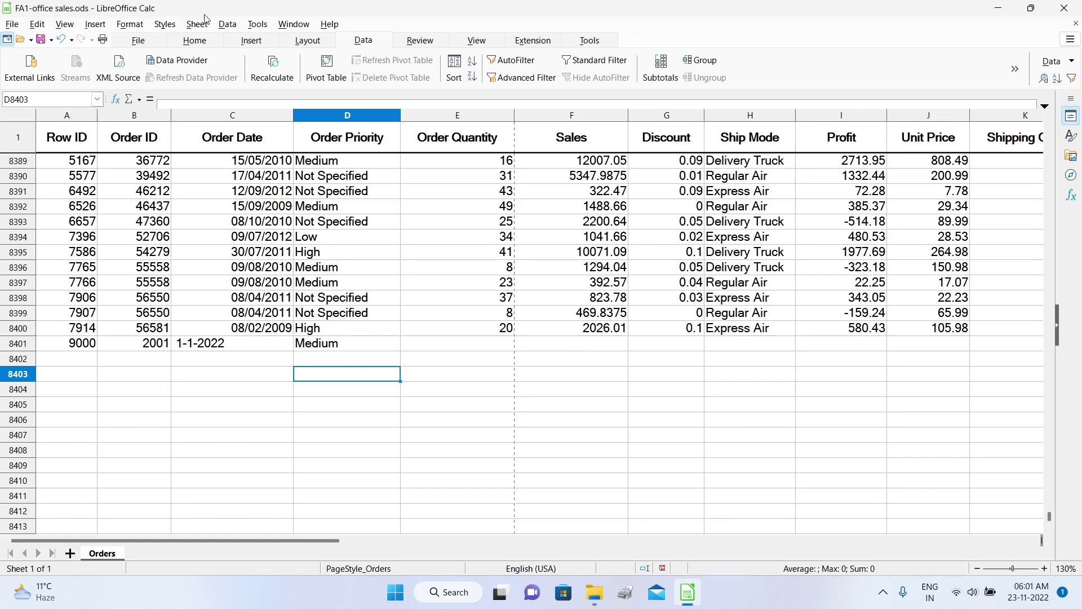
pyautogui.scroll(20, 3, 172)
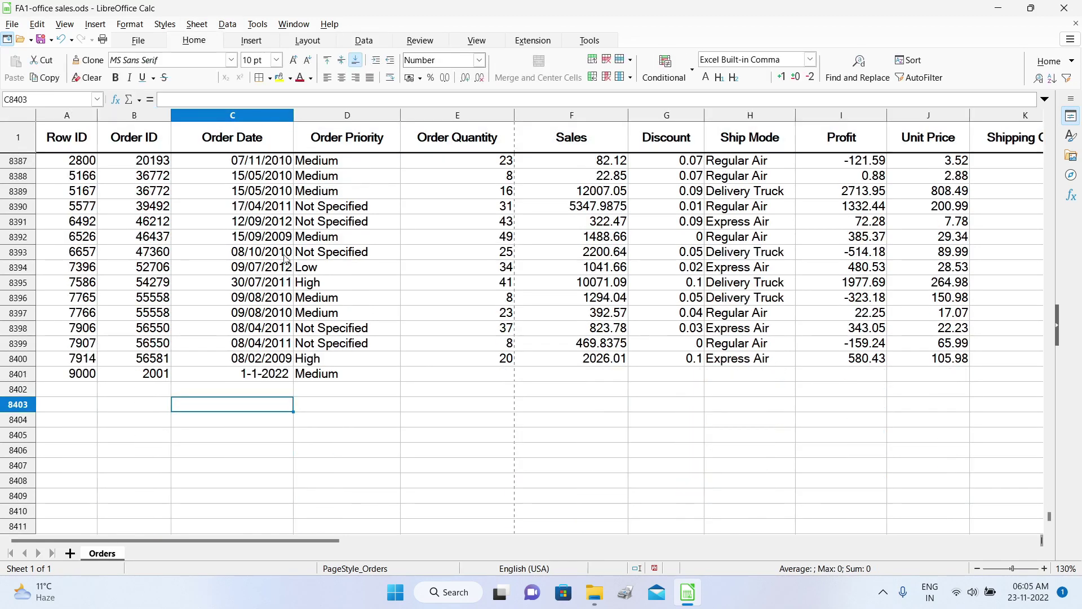
# Display the orders data as a form again, browse forward through its records, and close the form.
pyautogui.click(312, 238)
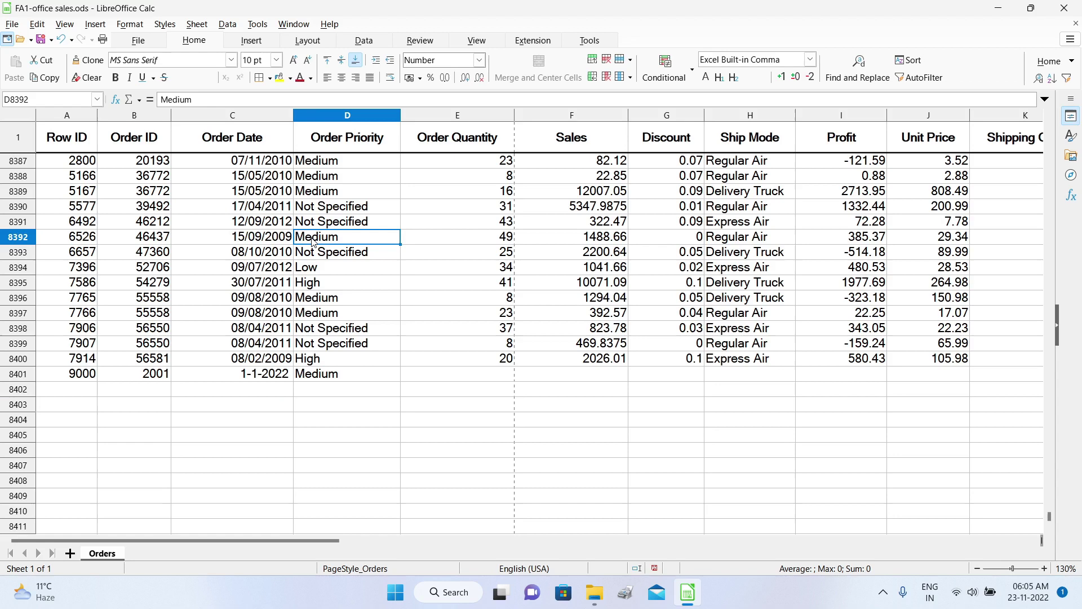
pyautogui.click(228, 24)
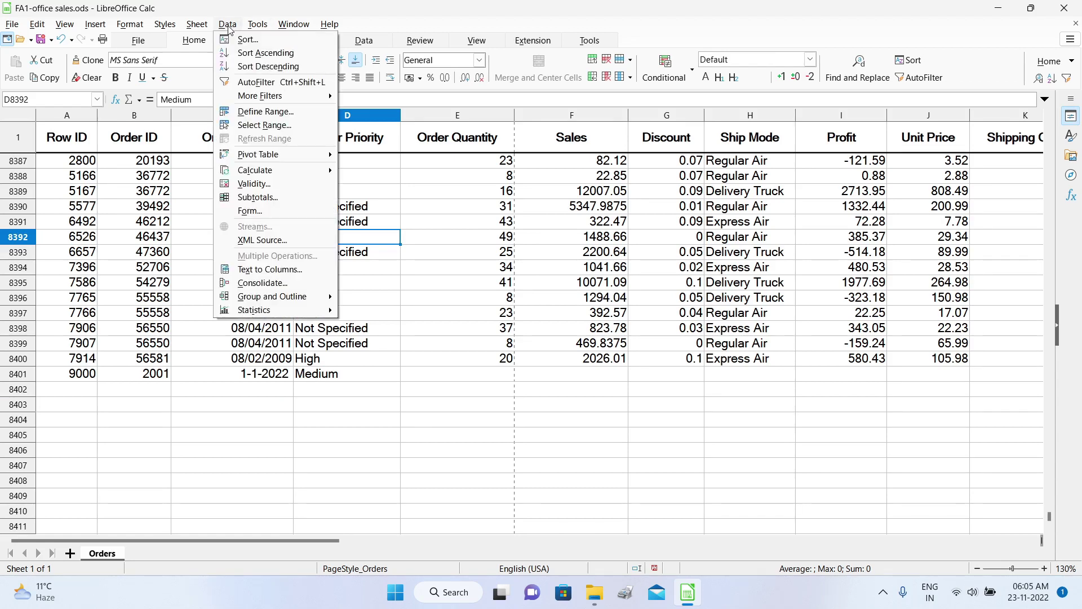
pyautogui.click(280, 214)
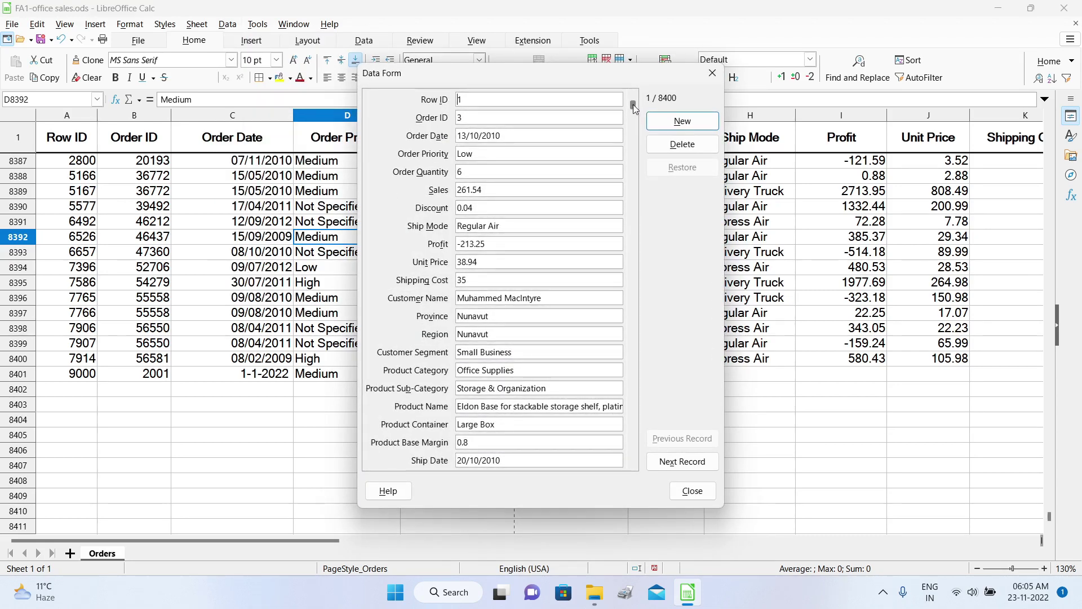
pyautogui.moveTo(635, 102); pyautogui.dragTo(633, 449)
pyautogui.click(669, 461)
pyautogui.click(670, 461)
pyautogui.click(669, 462)
pyautogui.click(669, 461)
pyautogui.click(669, 461)
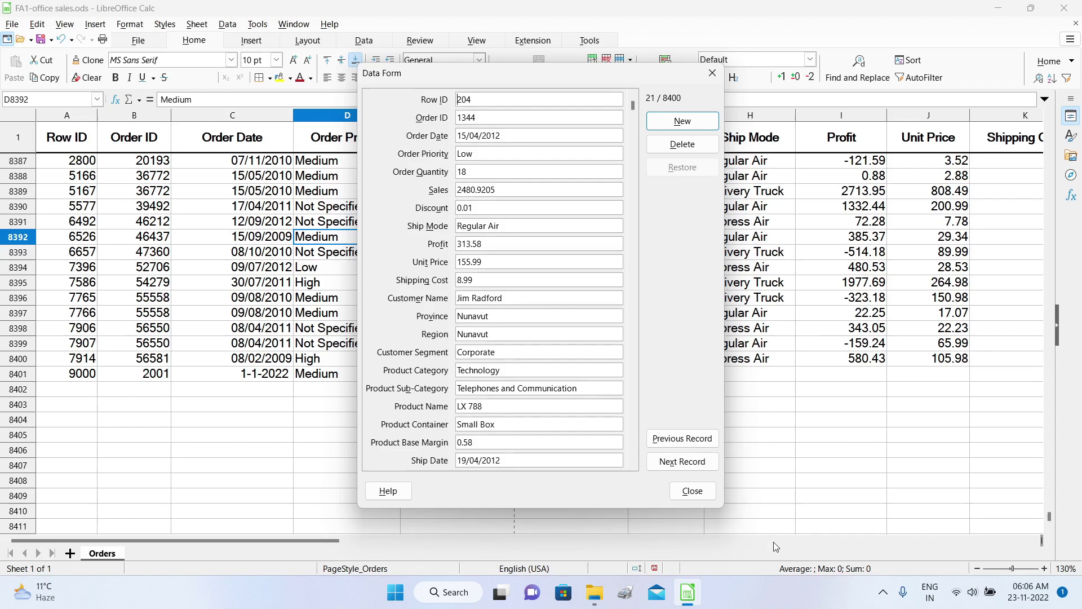
pyautogui.click(691, 490)
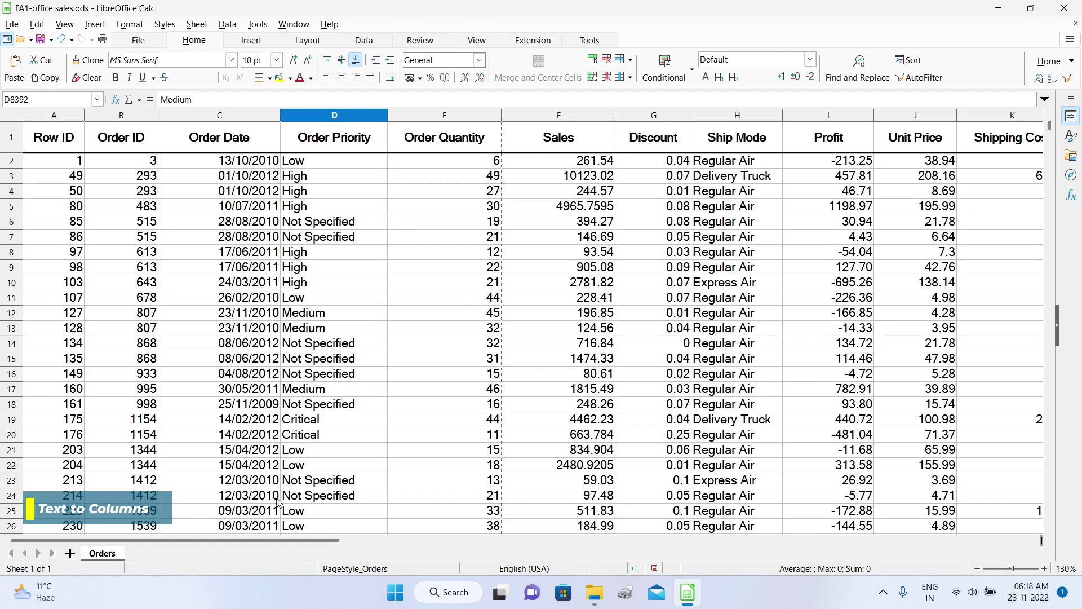
# Select the entire Customer Name column in the orders table.
pyautogui.moveTo(277, 540); pyautogui.dragTo(455, 535)
pyautogui.click(672, 116)
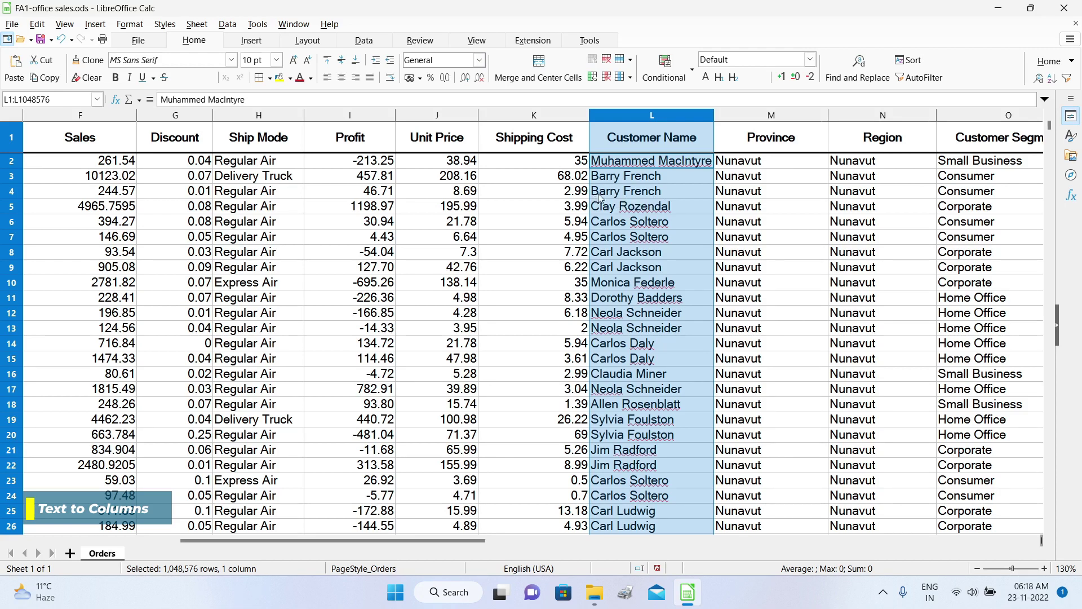
pyautogui.click(681, 207)
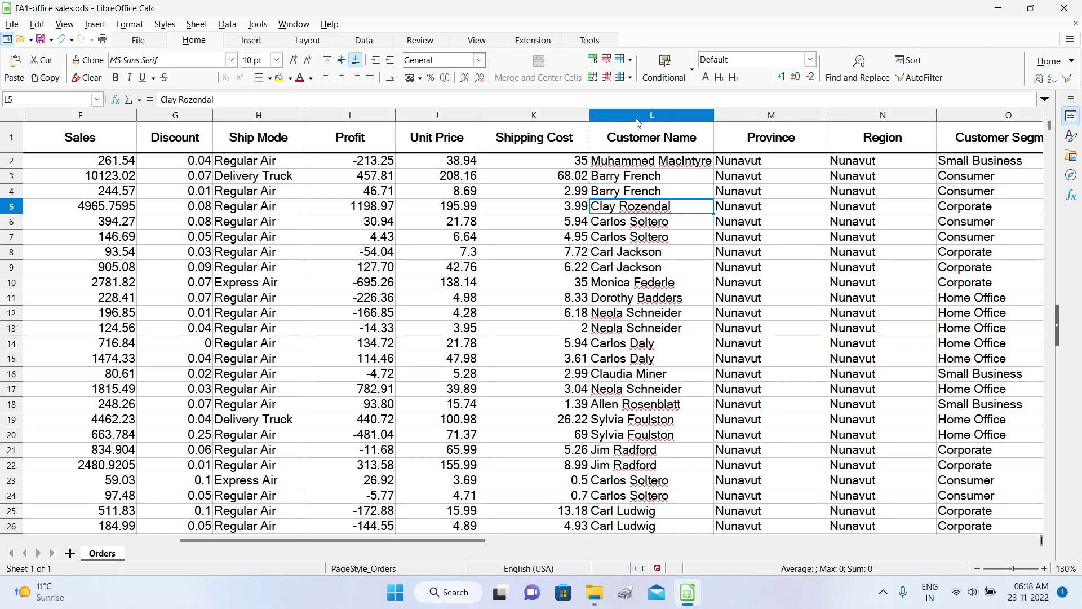
pyautogui.click(637, 121)
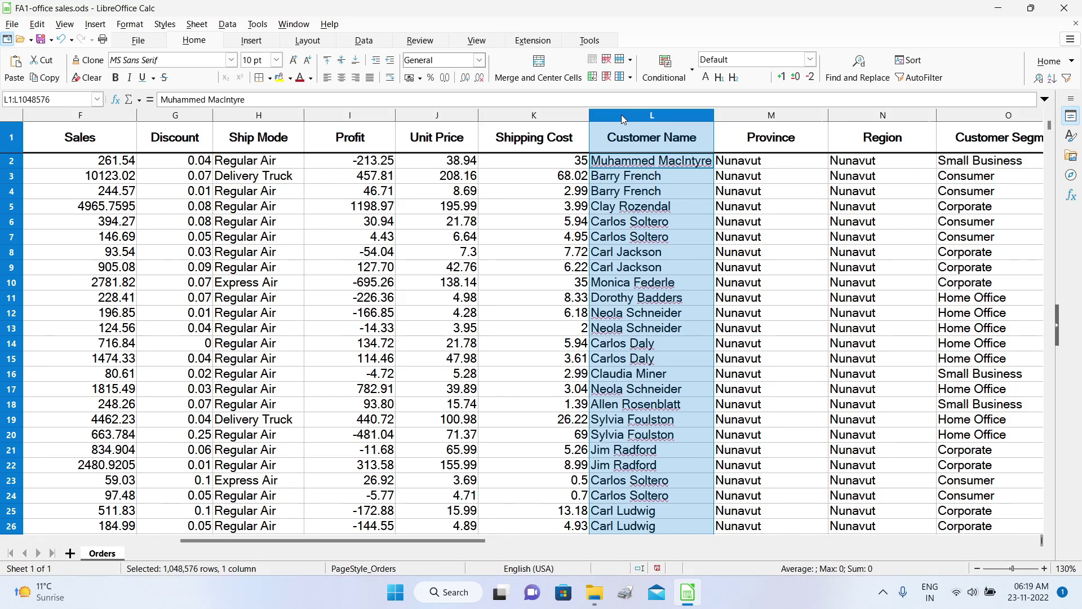
# Try to split the Customer Name column with Text to Columns using Tab and Space separators, declining to overwrite the neighbouring data.
pyautogui.click(368, 43)
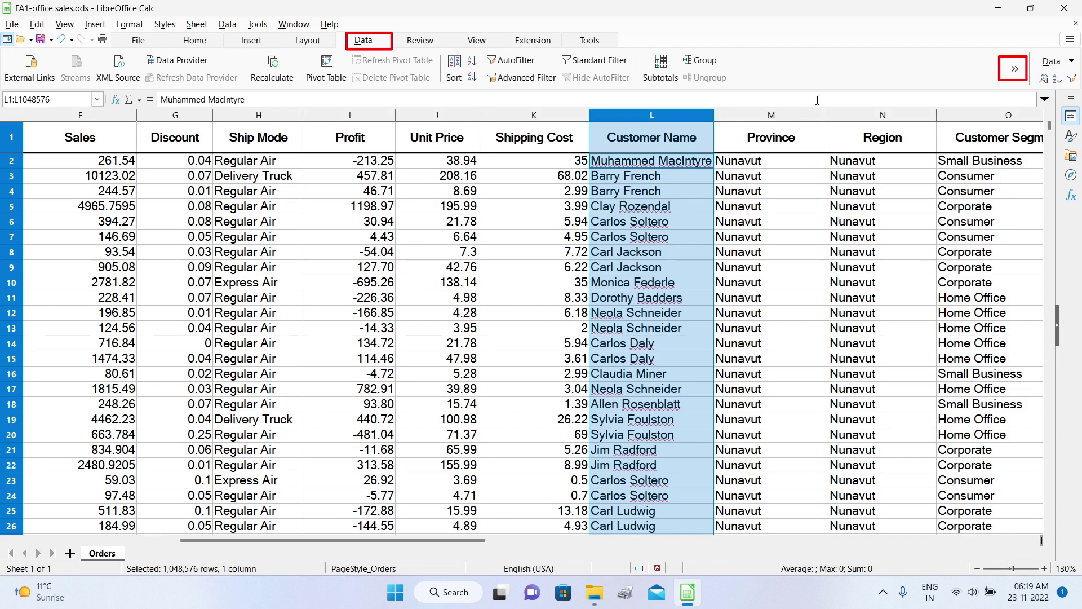
pyautogui.click(1016, 70)
pyautogui.click(840, 82)
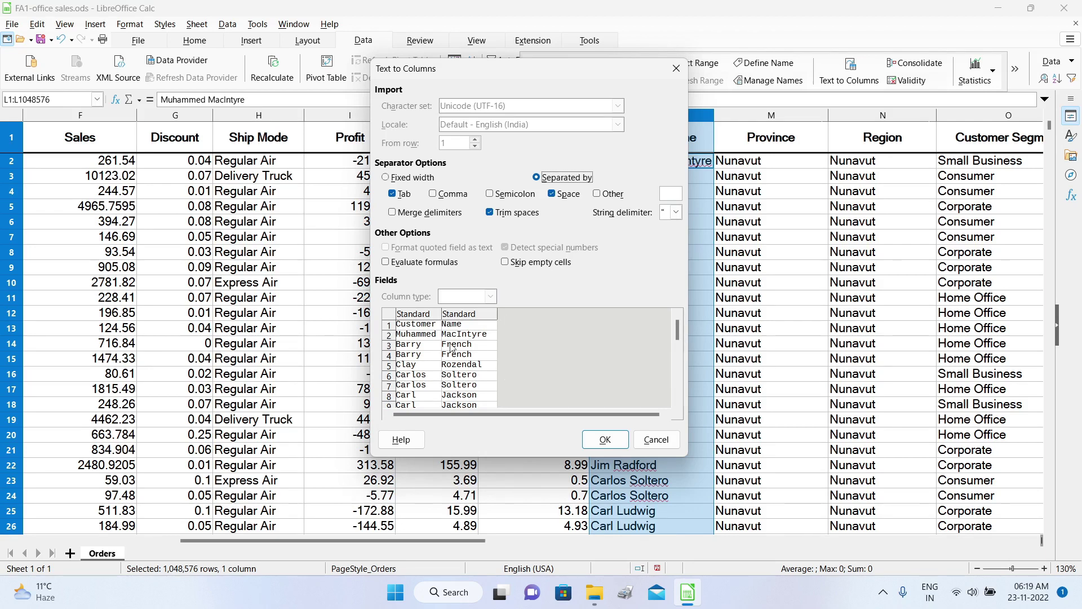
pyautogui.moveTo(489, 73); pyautogui.dragTo(302, 30)
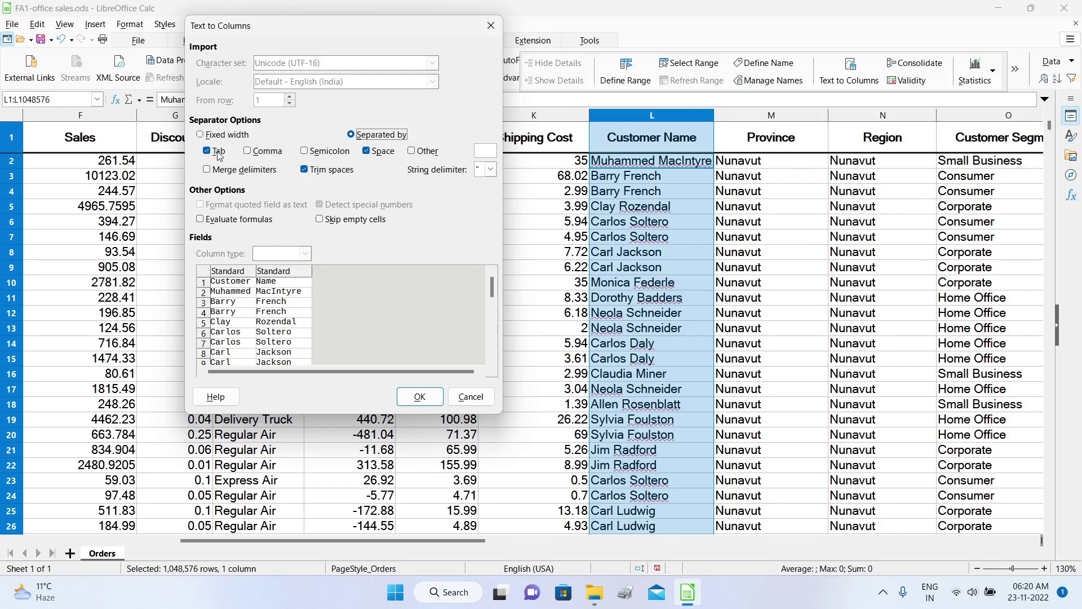
pyautogui.click(366, 153)
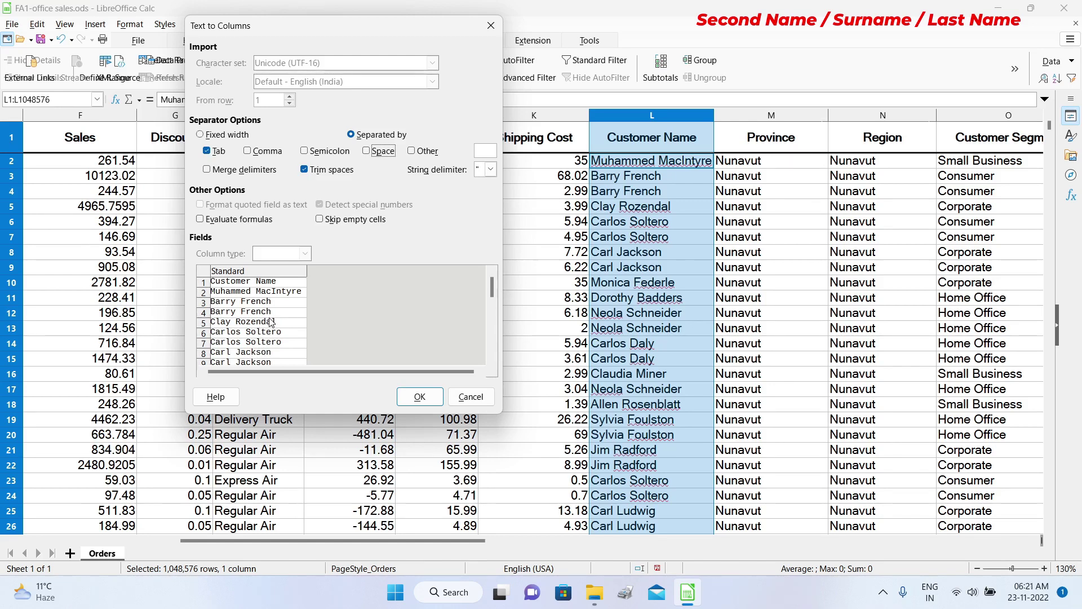
pyautogui.click(366, 151)
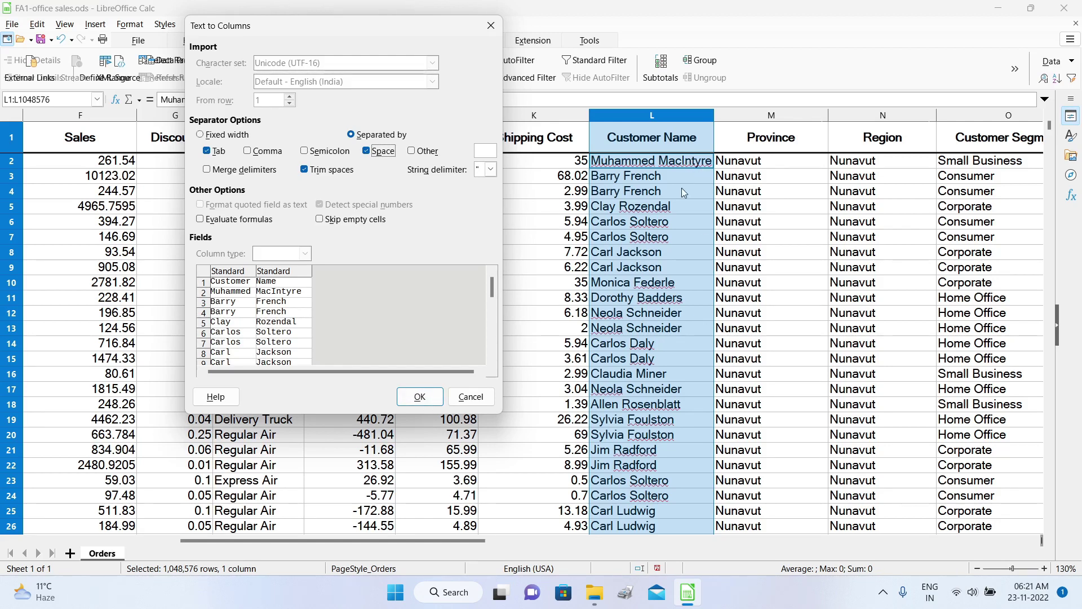
pyautogui.click(431, 402)
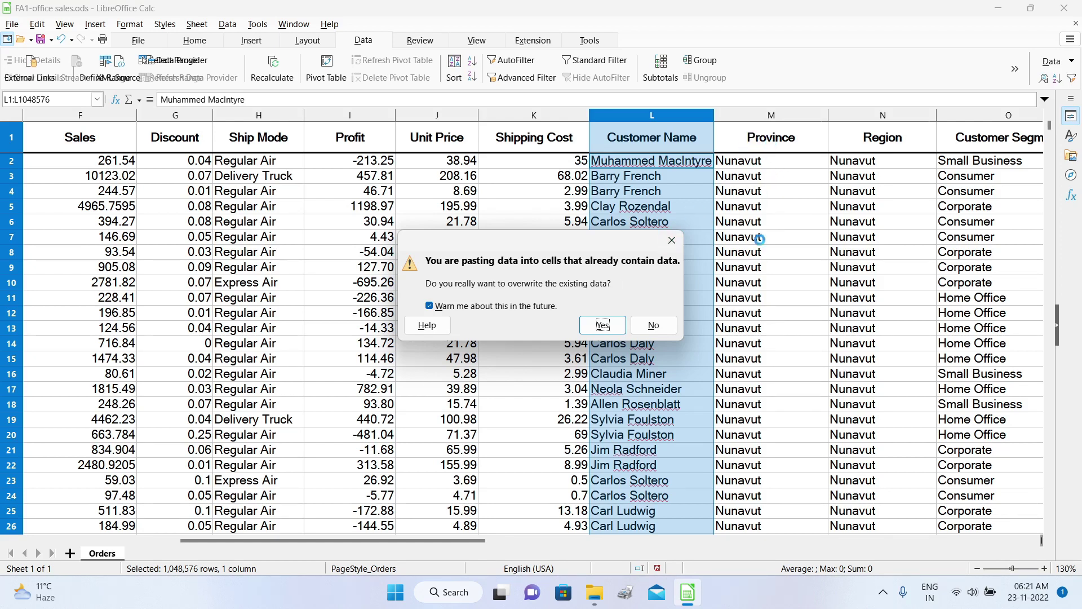
pyautogui.click(654, 325)
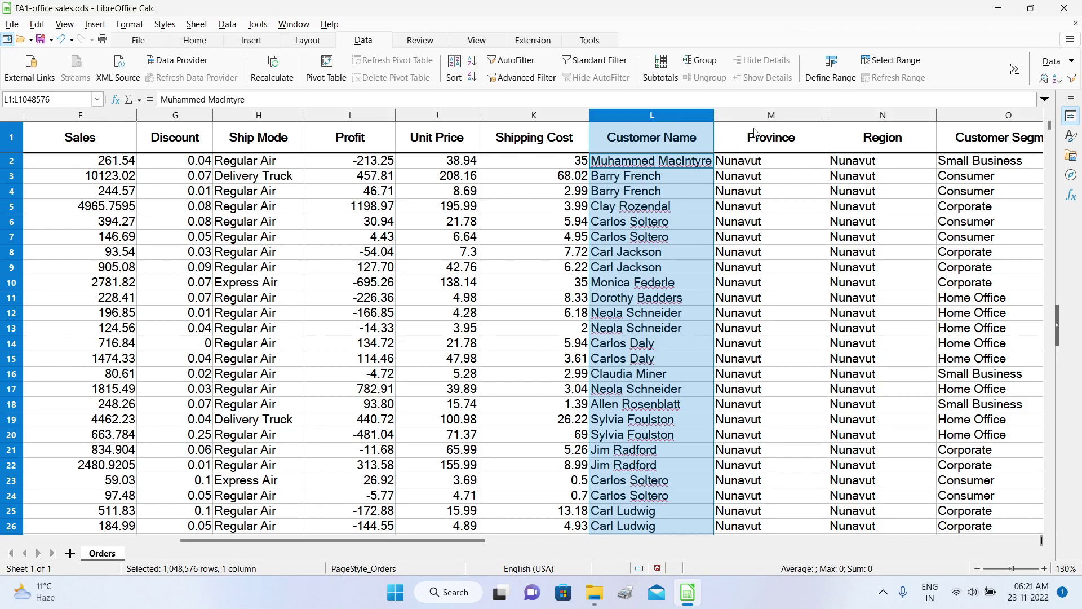
# Insert a column after Customer Name and split the names across both columns with Text to Columns at tabs and spaces, allowing the overwrite.
pyautogui.rightClick(674, 116)
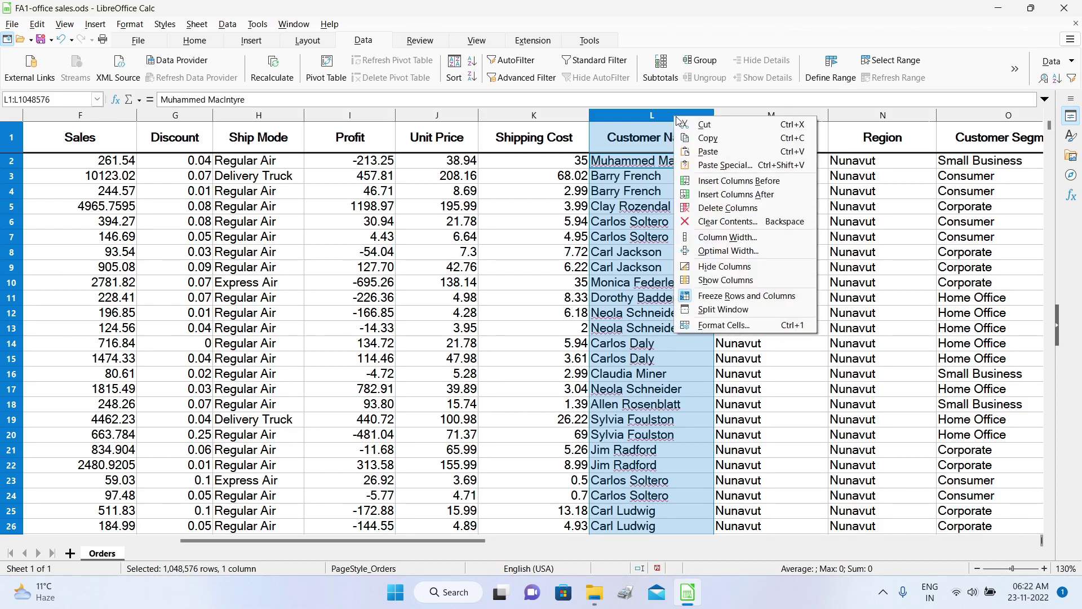
pyautogui.click(779, 195)
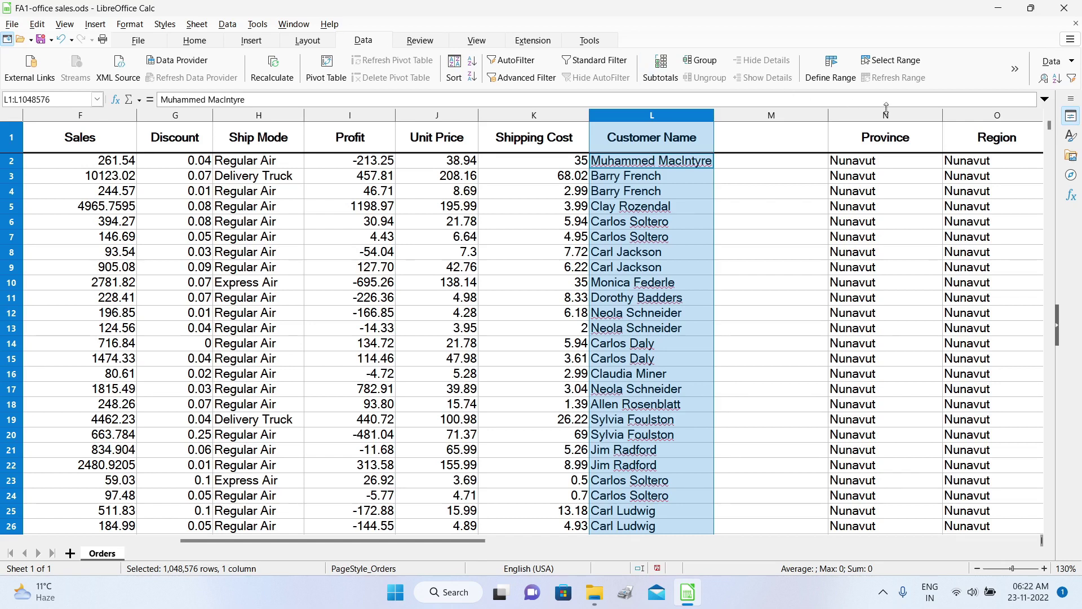
pyautogui.click(1015, 77)
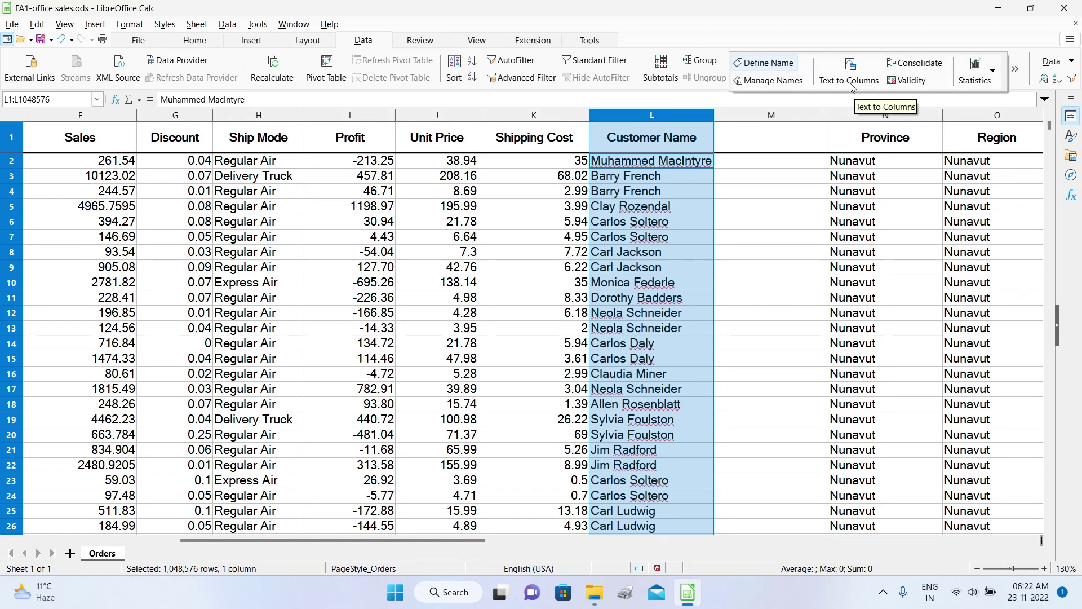
pyautogui.click(850, 79)
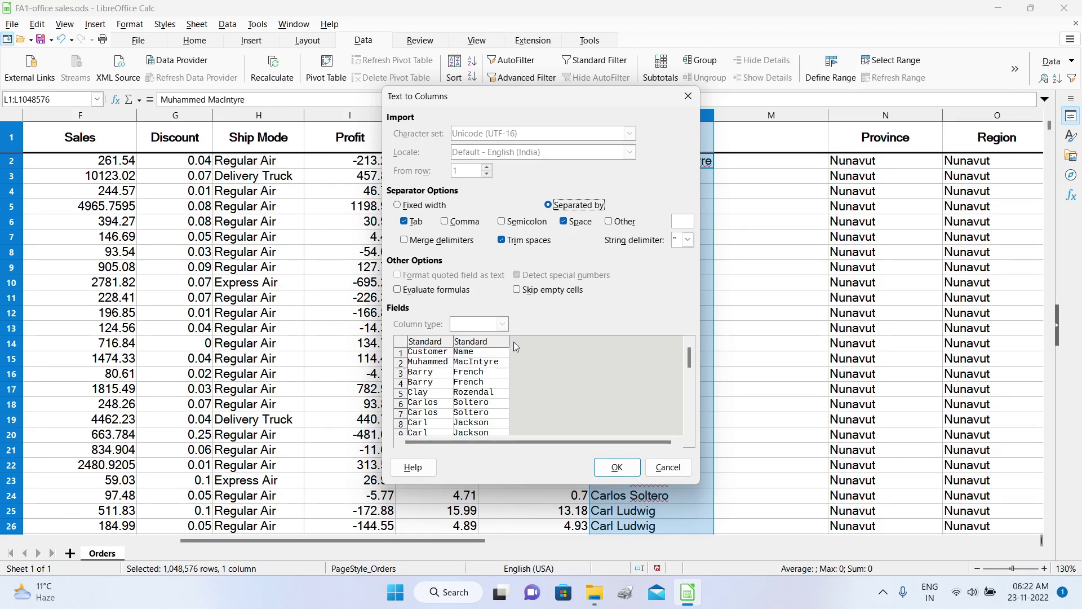
pyautogui.click(617, 468)
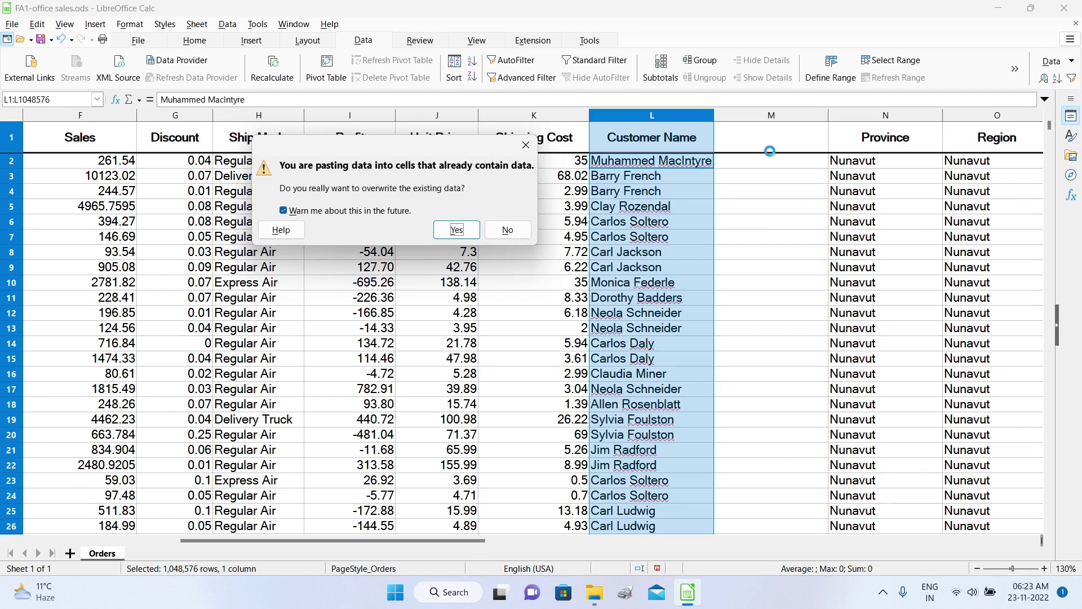
pyautogui.click(456, 230)
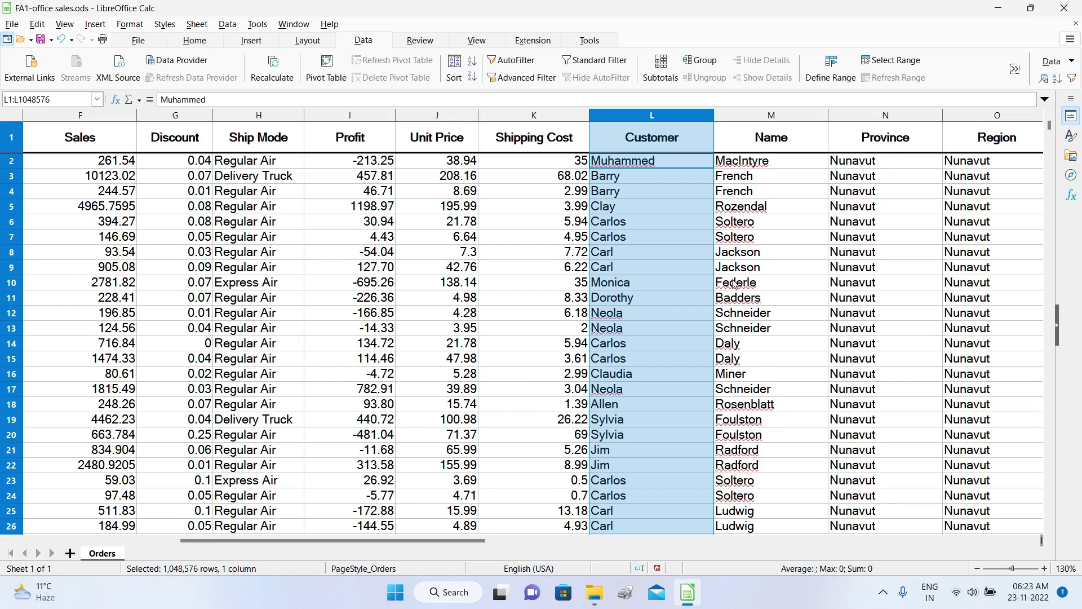
# Rename the header of column L to Customer Firstname.
pyautogui.click(669, 143)
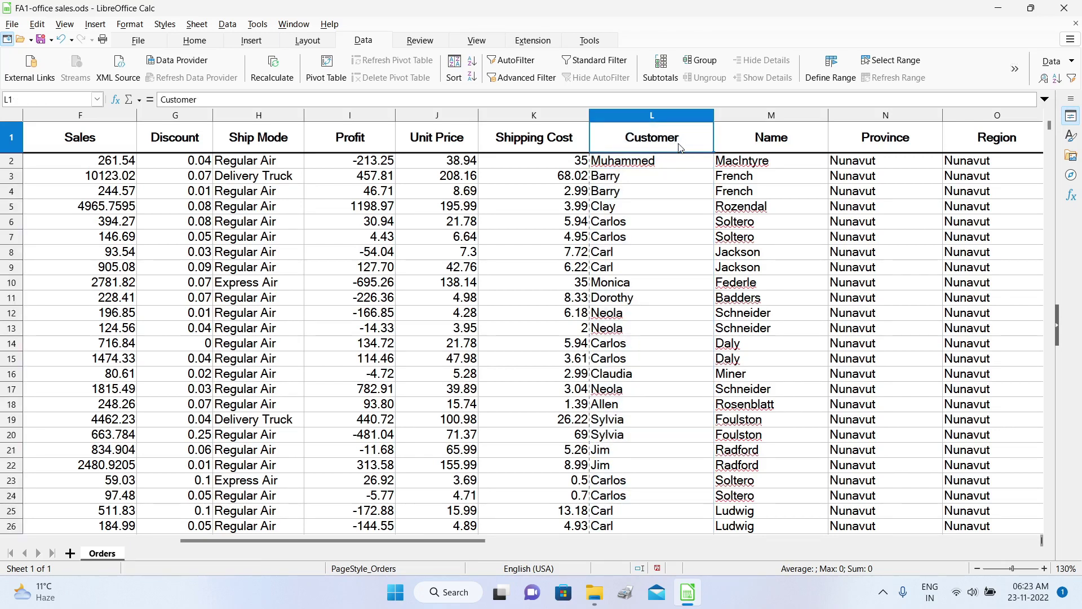
pyautogui.doubleClick(681, 140)
pyautogui.write('Fur')
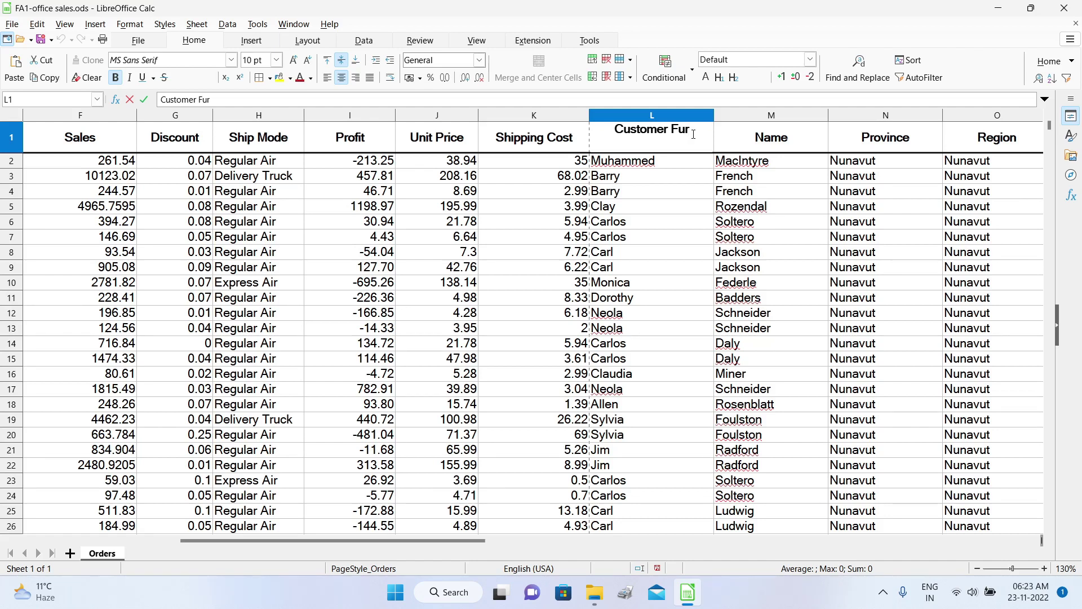
pyautogui.press('BackSpace')
pyautogui.press('BackSpace')
pyautogui.write('irstname')
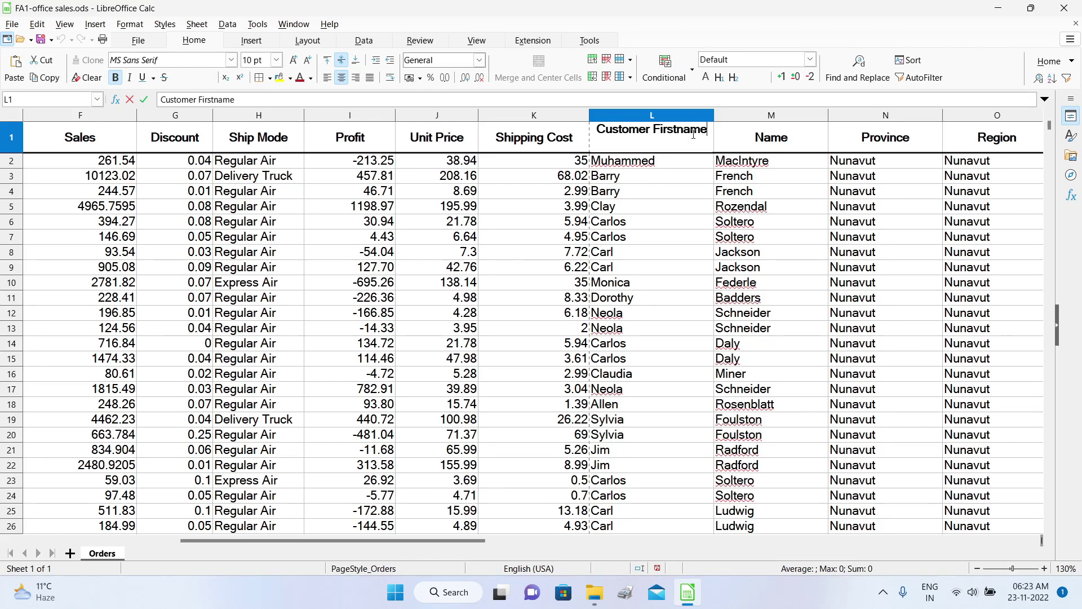
# Rename the header of column M to Customer Lastname.
pyautogui.click(788, 145)
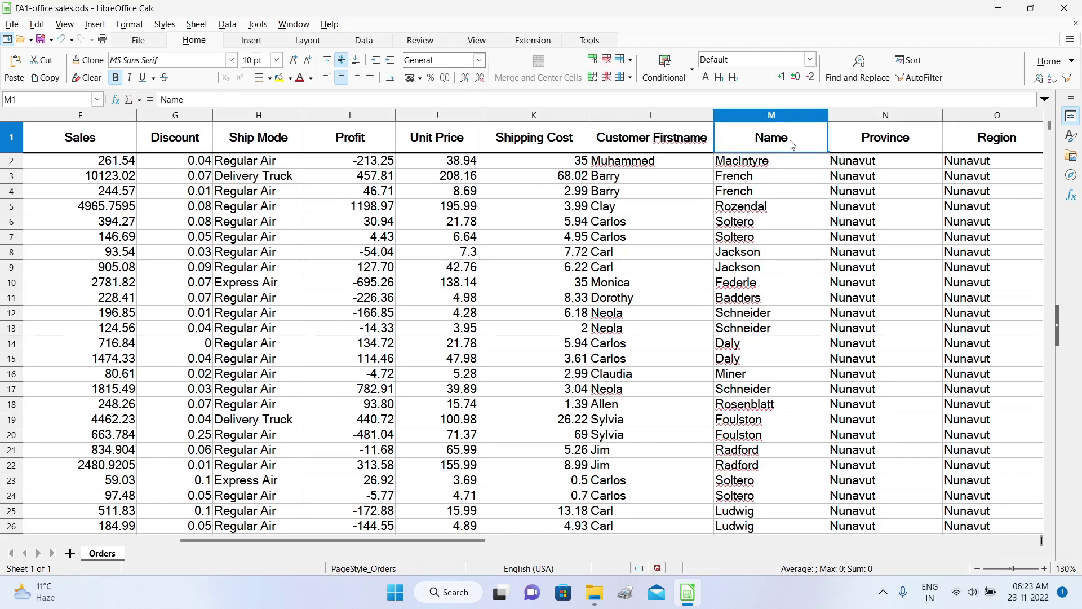
pyautogui.doubleClick(793, 141)
pyautogui.moveTo(782, 132); pyautogui.dragTo(755, 129)
pyautogui.write('Customer Lastname')
pyautogui.click(779, 190)
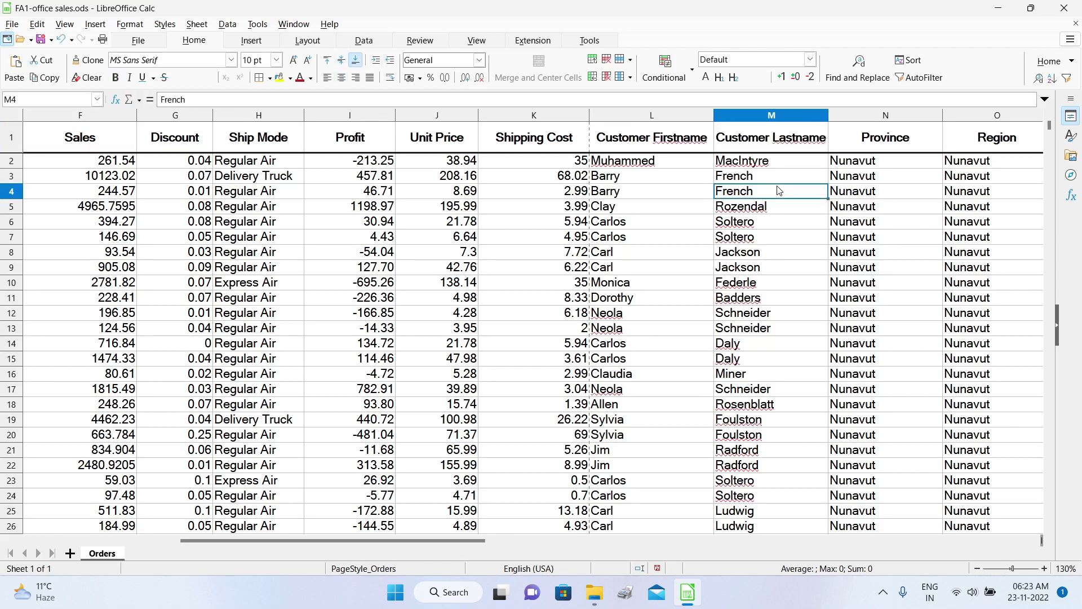
# Check the split customer first and last names further down the orders table.
pyautogui.scroll(-20, 778, 190)
pyautogui.scroll(-20, 788, 204)
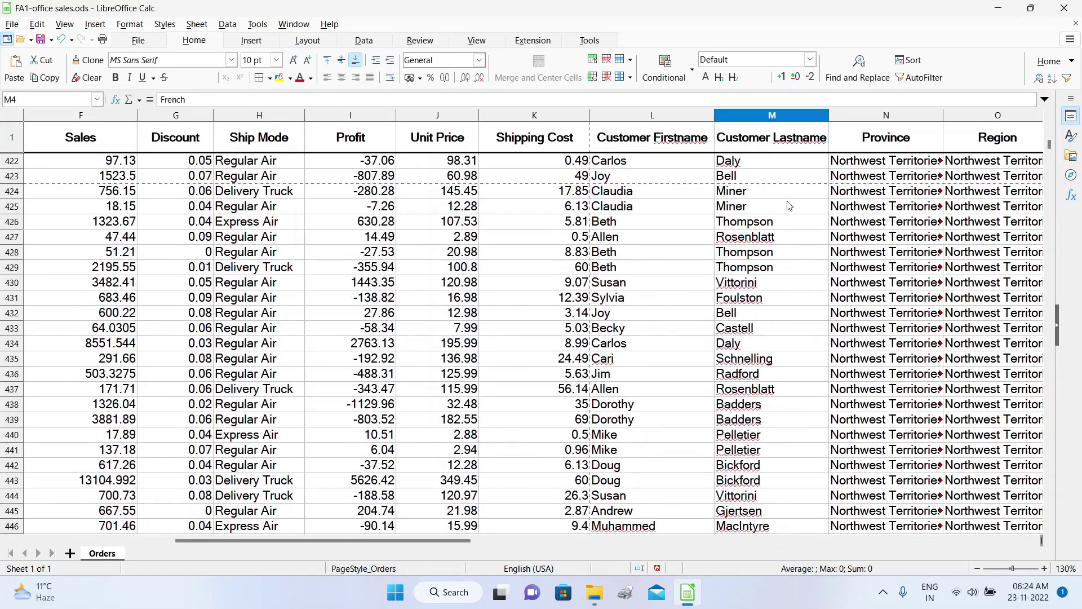
pyautogui.scroll(-20, 788, 205)
pyautogui.scroll(11, 785, 204)
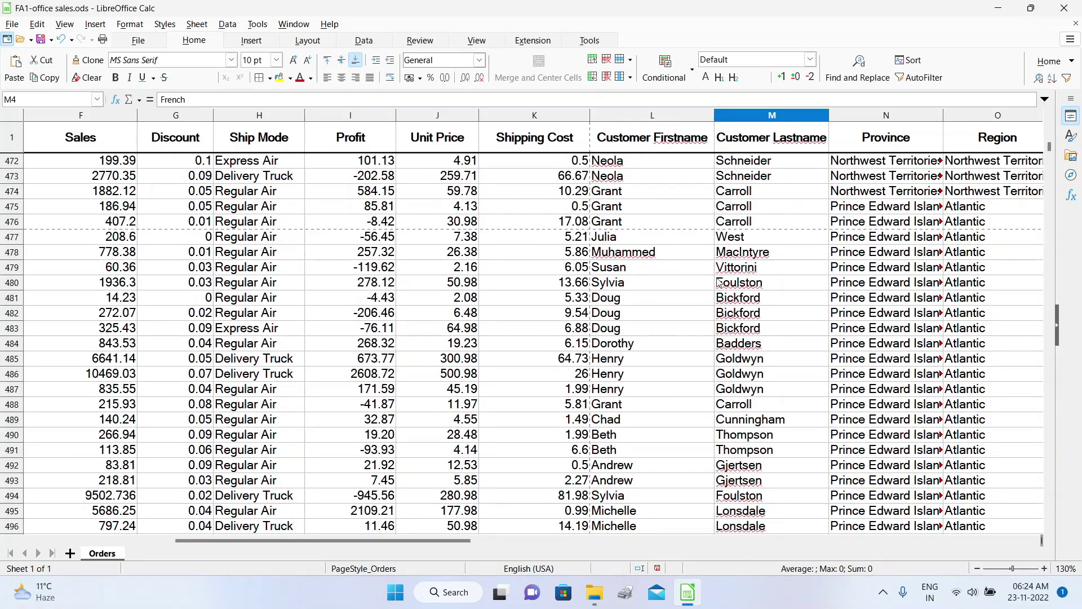
pyautogui.scroll(-20, 733, 279)
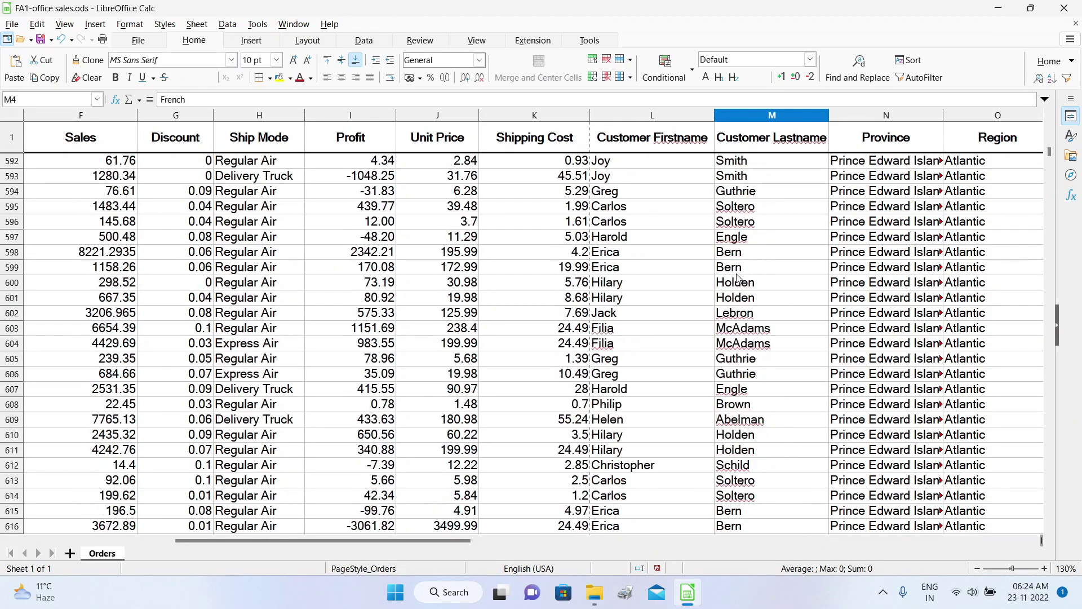
pyautogui.scroll(-20, 738, 279)
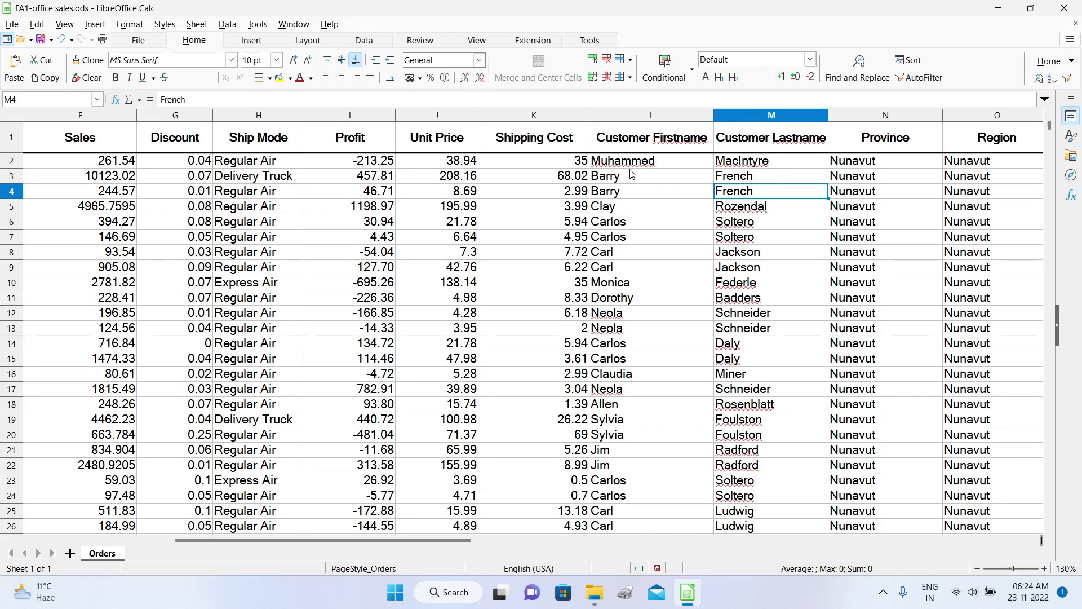
# Add a new sheet with a combined name, title and number in C3, and split column C with Text to Columns at tabs and spaces.
pyautogui.click(70, 554)
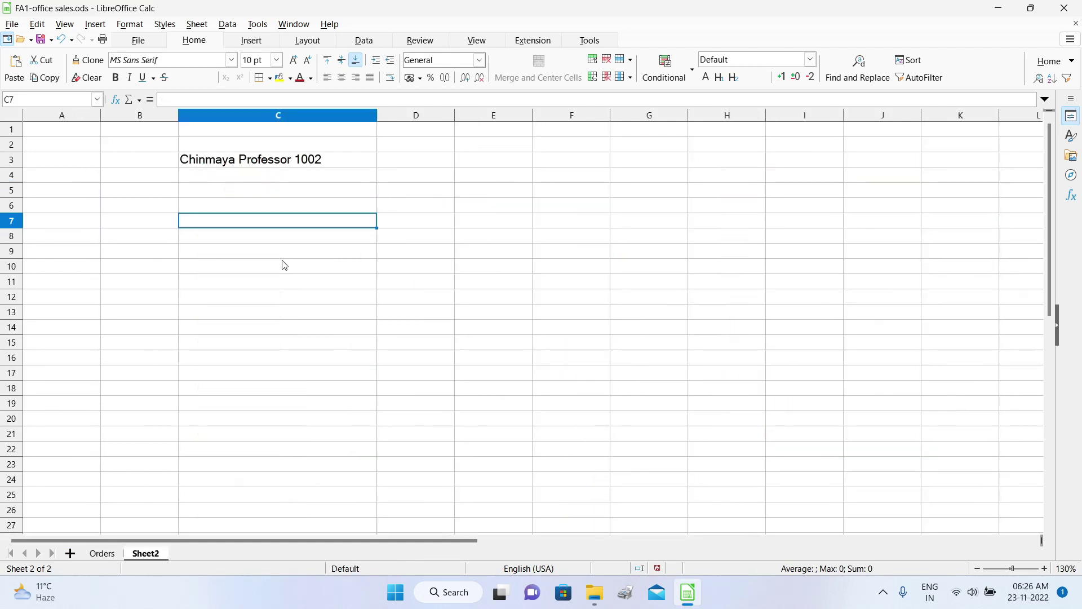
pyautogui.click(261, 165)
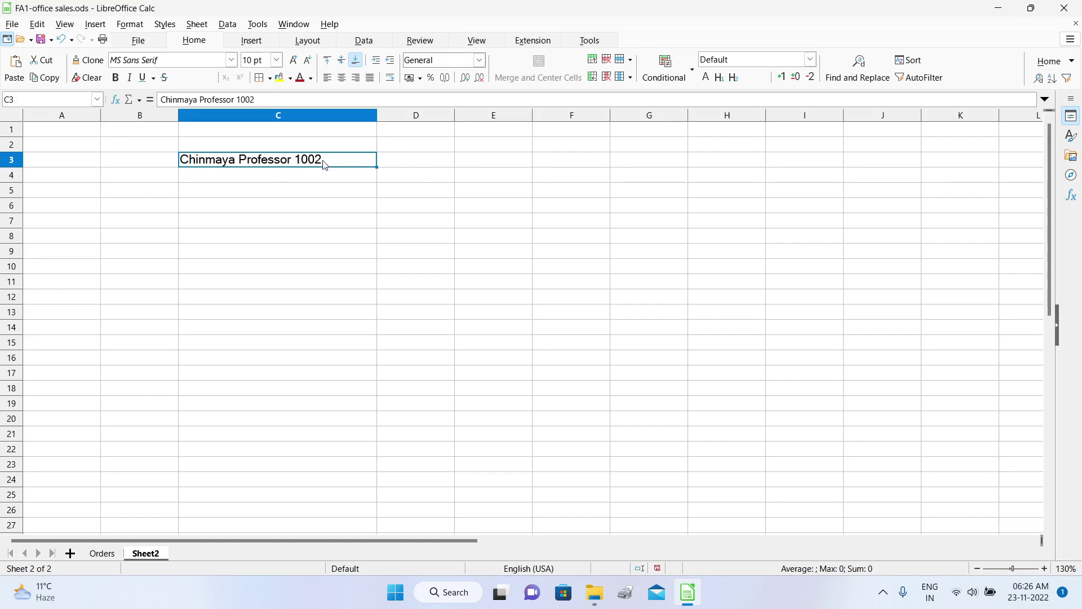
pyautogui.click(299, 115)
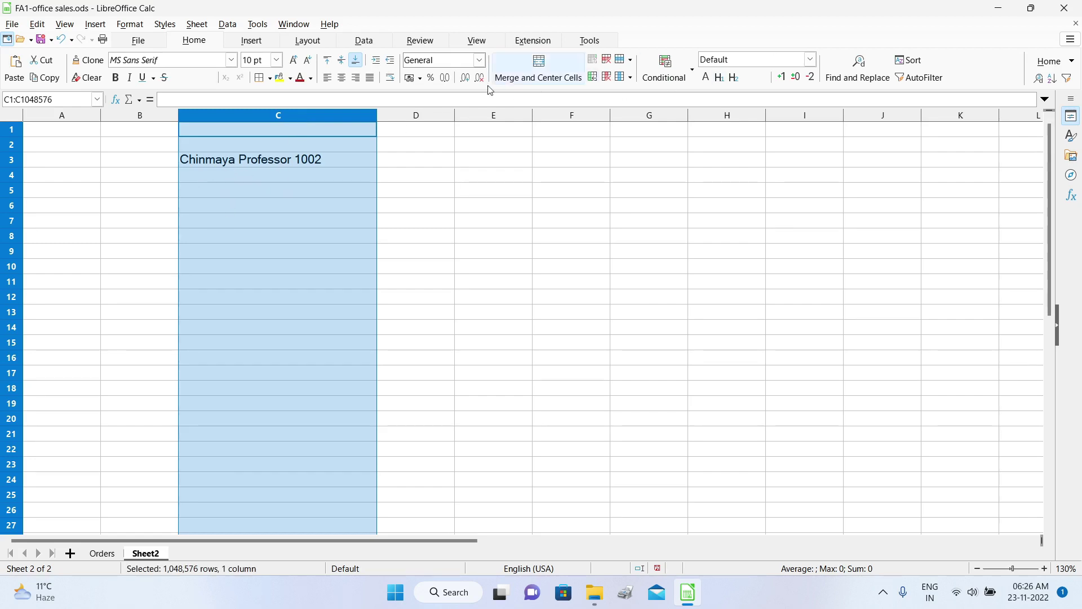
pyautogui.click(374, 45)
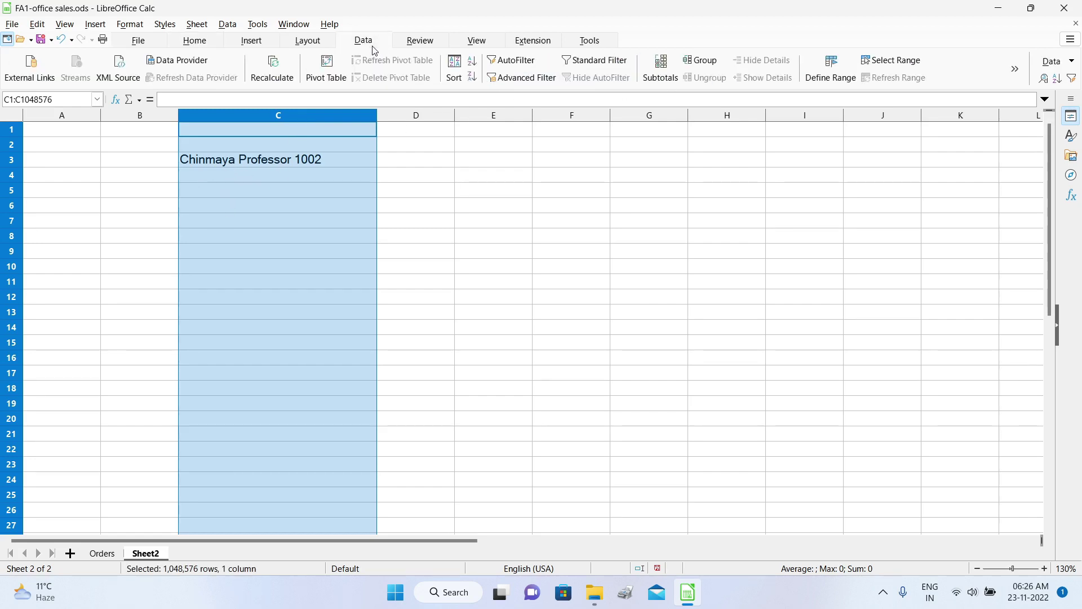
pyautogui.click(1016, 70)
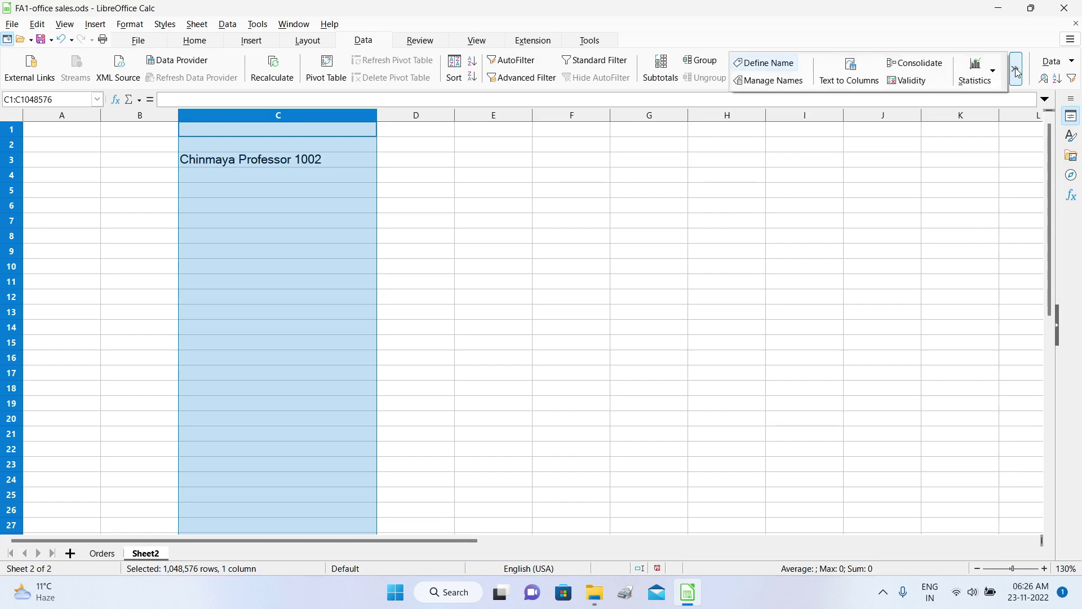
pyautogui.click(850, 80)
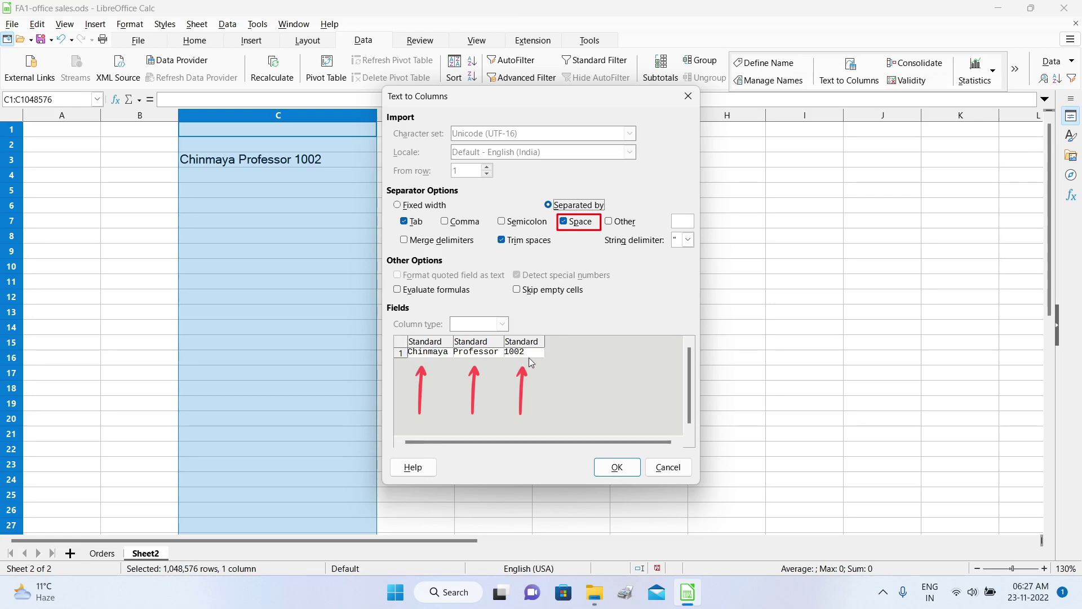
pyautogui.click(616, 467)
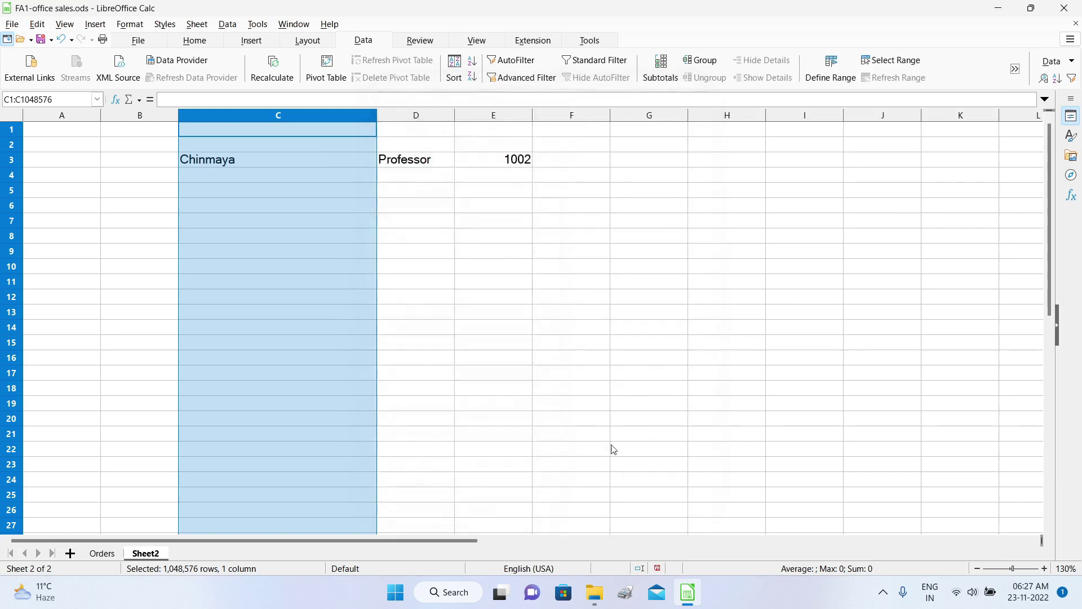
# Check the split name, title and number in row 3 and go back to the Orders sheet.
pyautogui.click(511, 252)
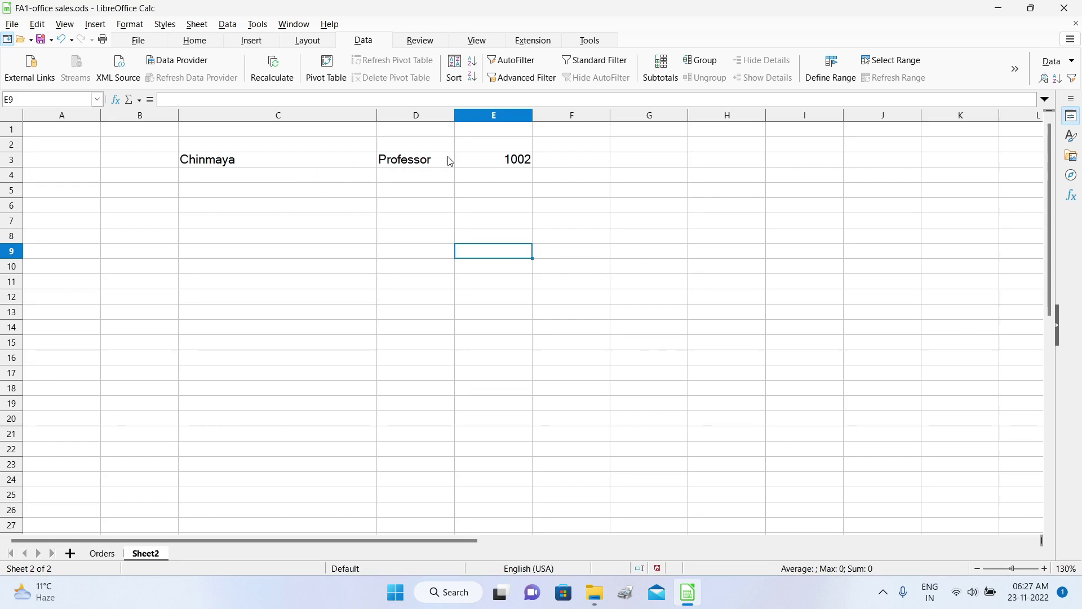
pyautogui.click(583, 237)
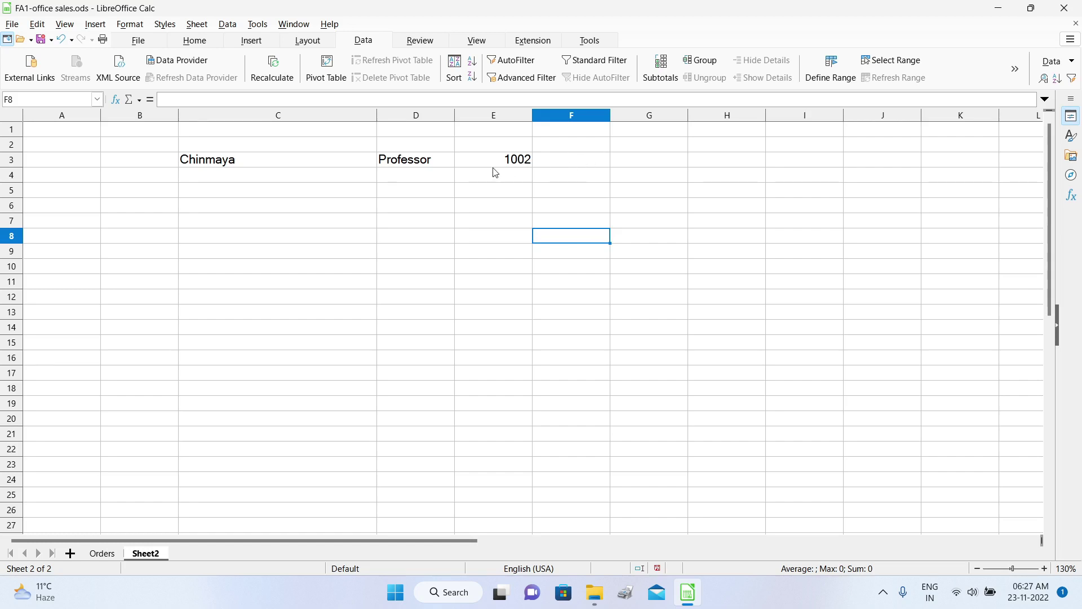
pyautogui.click(265, 164)
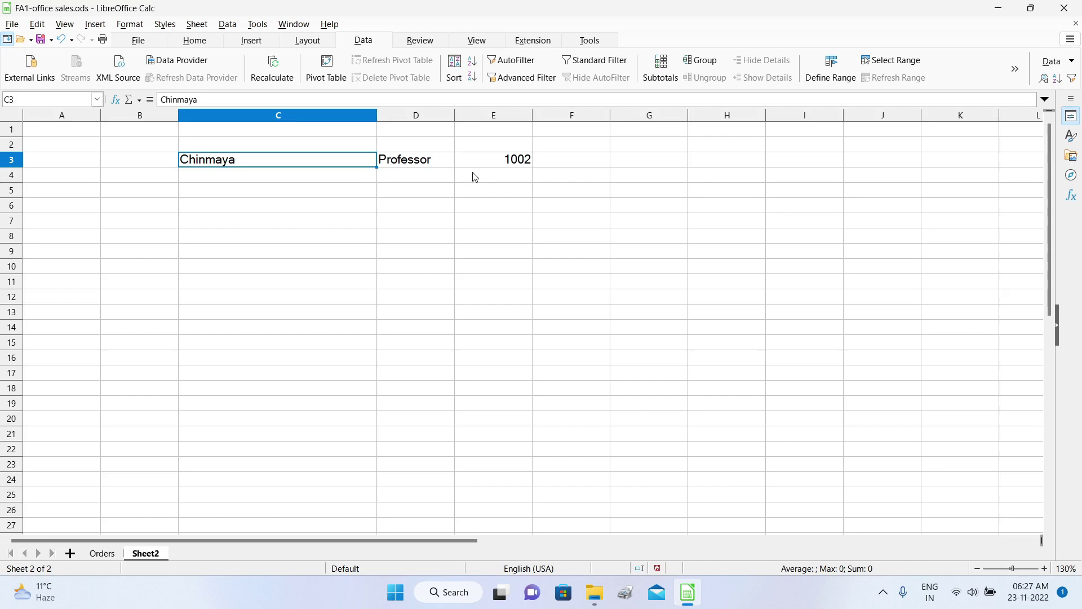
pyautogui.click(112, 554)
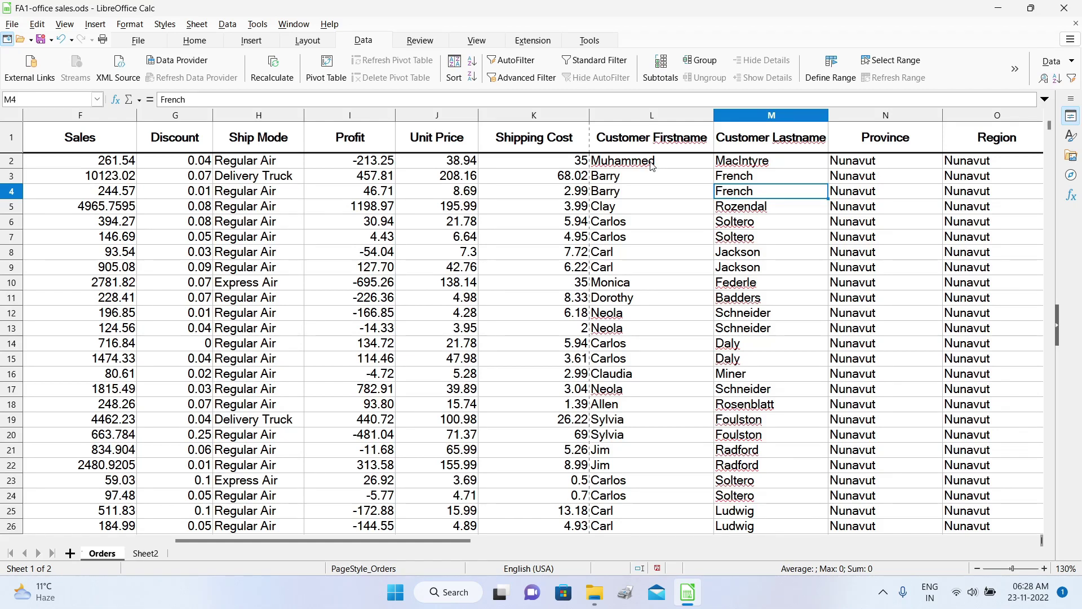
pyautogui.click(1017, 69)
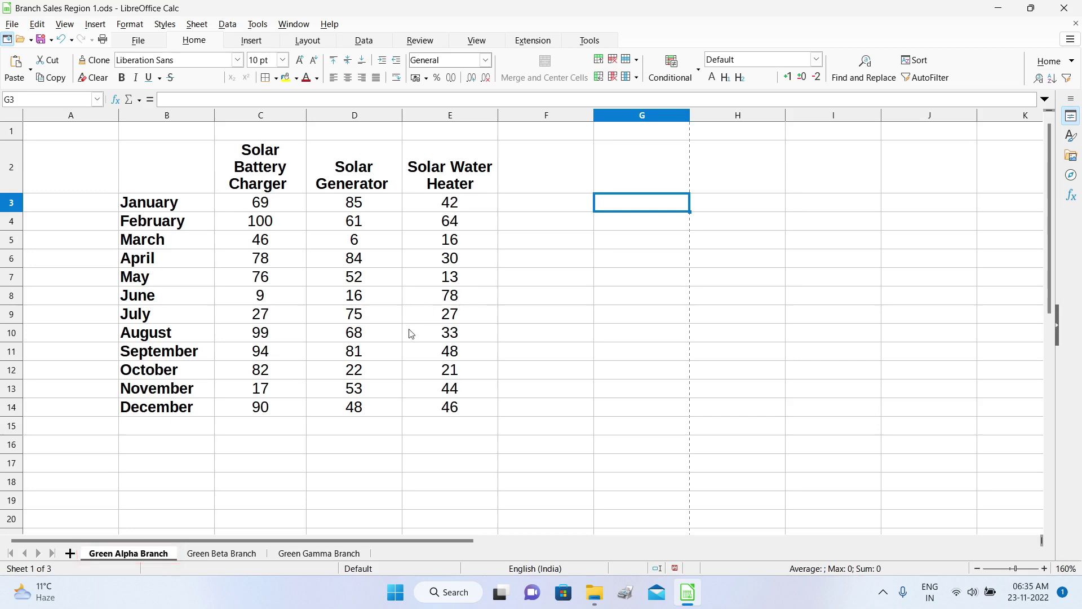
# Compare the monthly sales tables on the Green Beta Branch, Green Gamma Branch and Green Alpha Branch sheets.
pyautogui.click(204, 555)
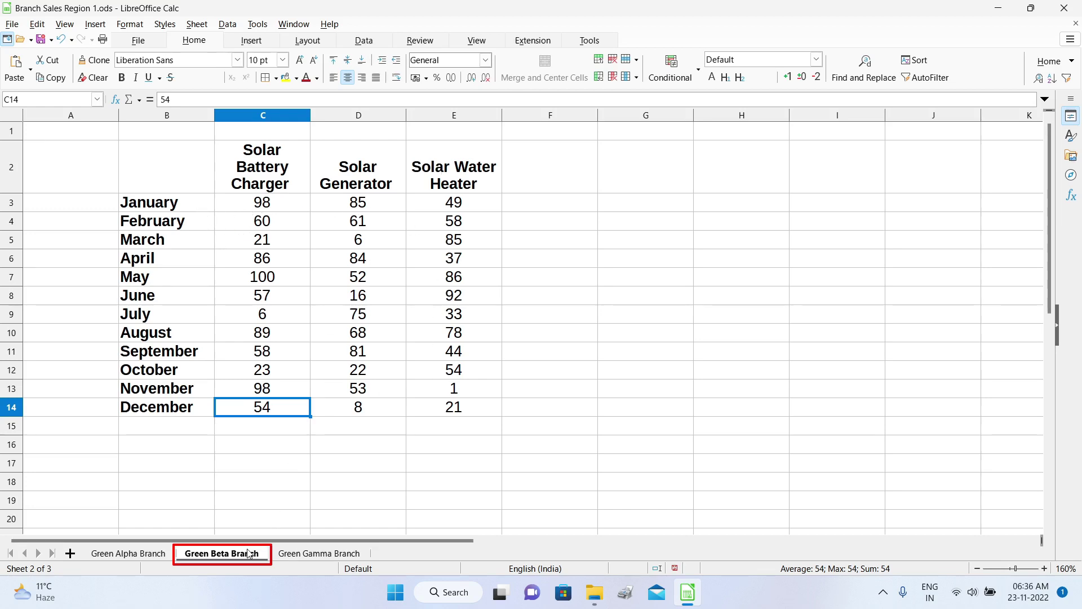
pyautogui.click(314, 556)
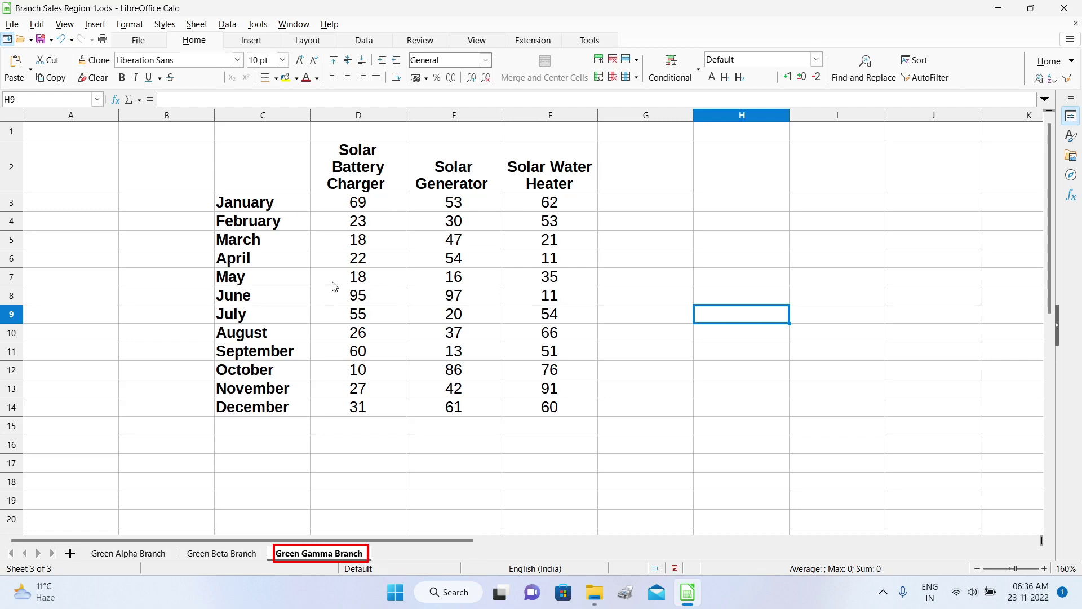
pyautogui.click(221, 555)
pyautogui.click(121, 556)
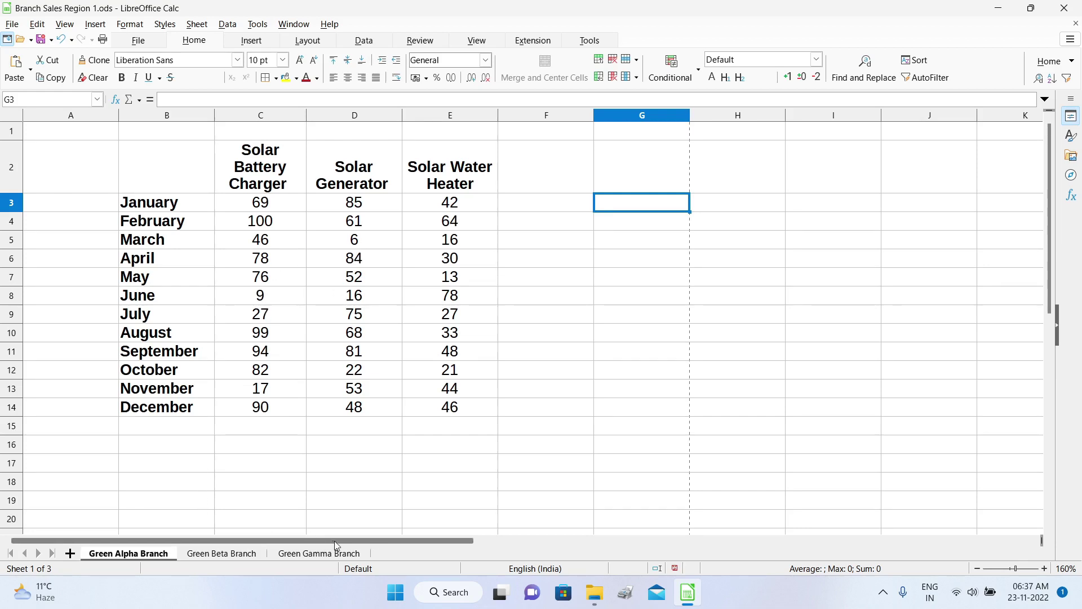
# Add a new sheet after Green Gamma Branch and name it Consolidated.
pyautogui.click(71, 554)
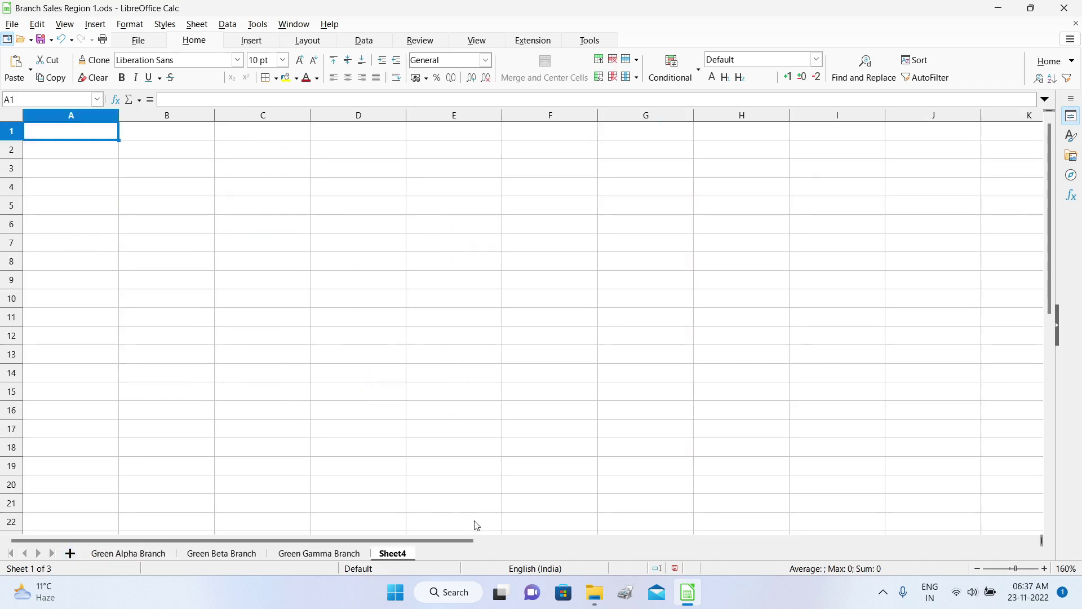
pyautogui.rightClick(397, 556)
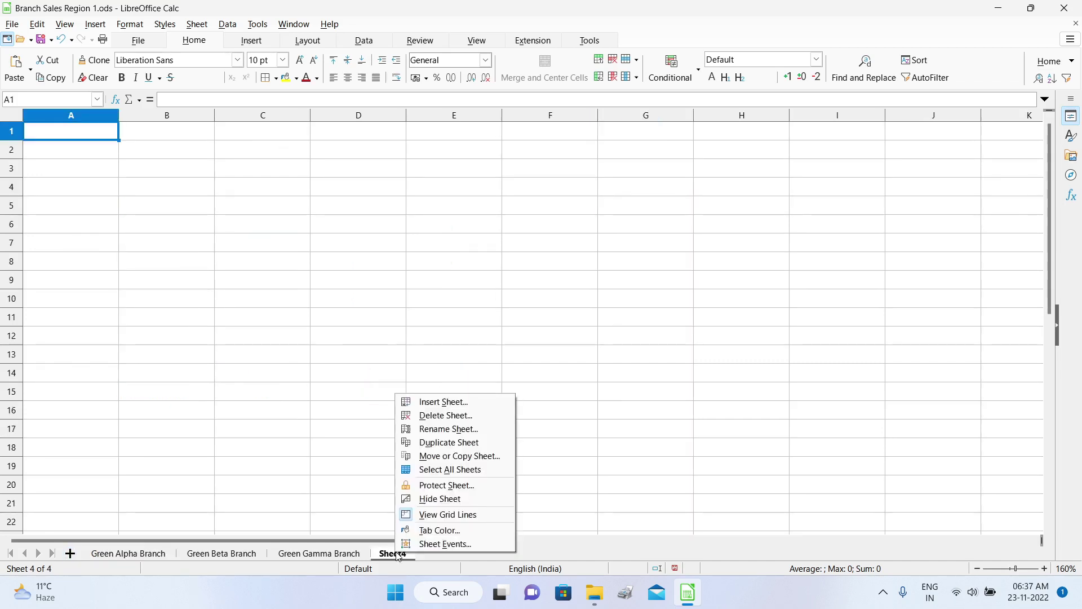
pyautogui.click(475, 434)
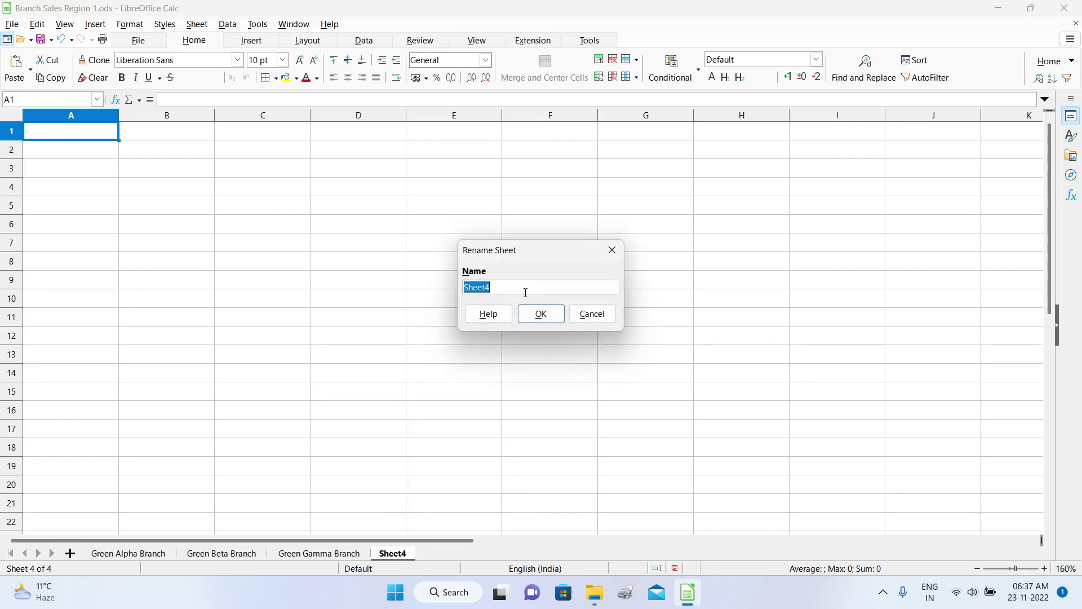
pyautogui.write('Consolidated')
pyautogui.click(521, 320)
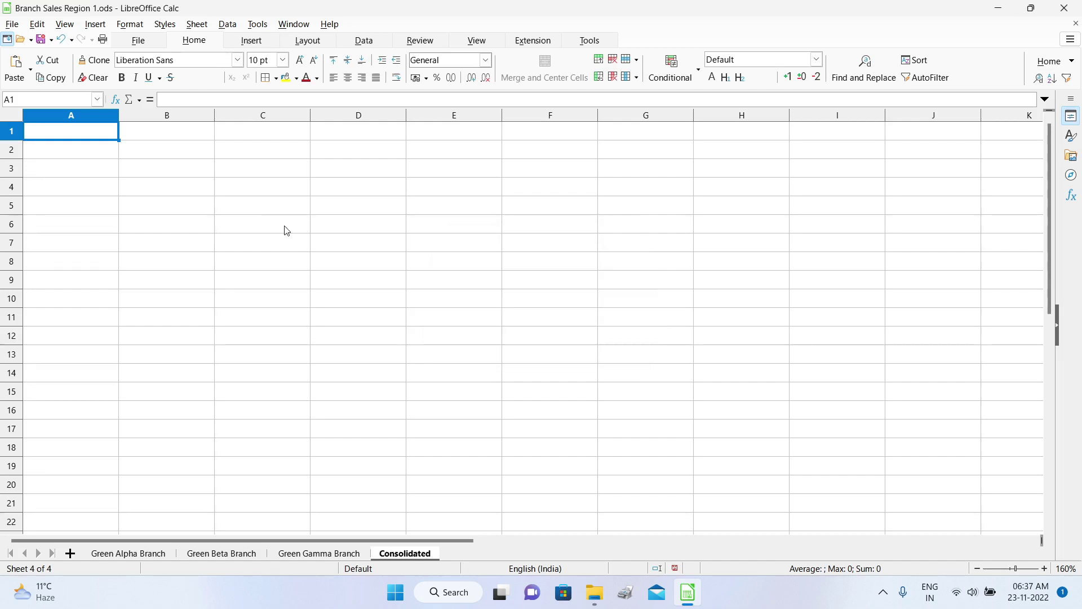
# Start Consolidate with cell B3 of the Consolidated sheet as the destination for the results.
pyautogui.click(165, 176)
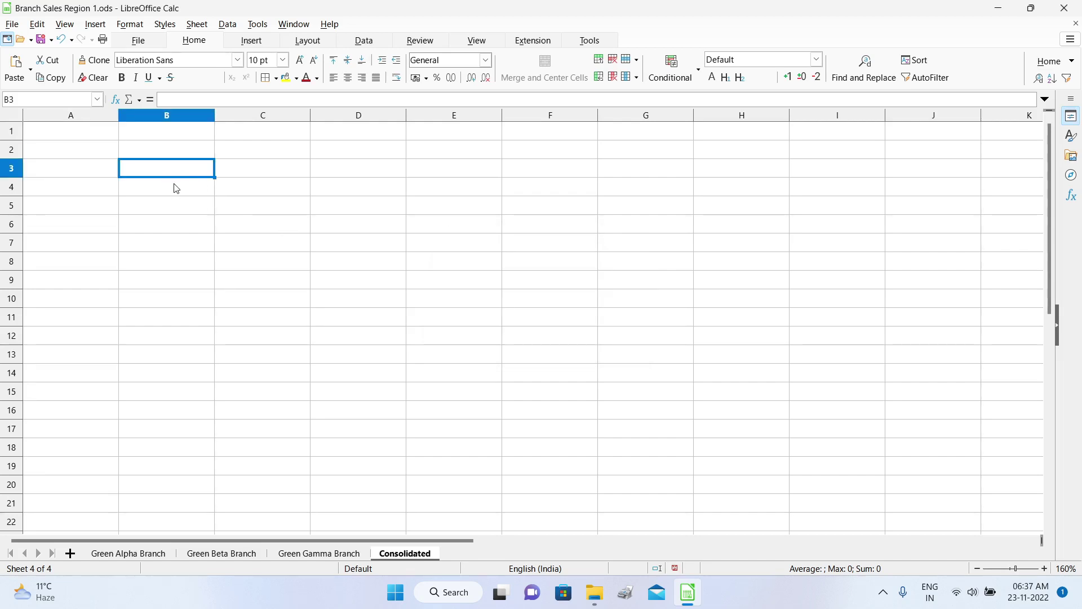
pyautogui.click(66, 138)
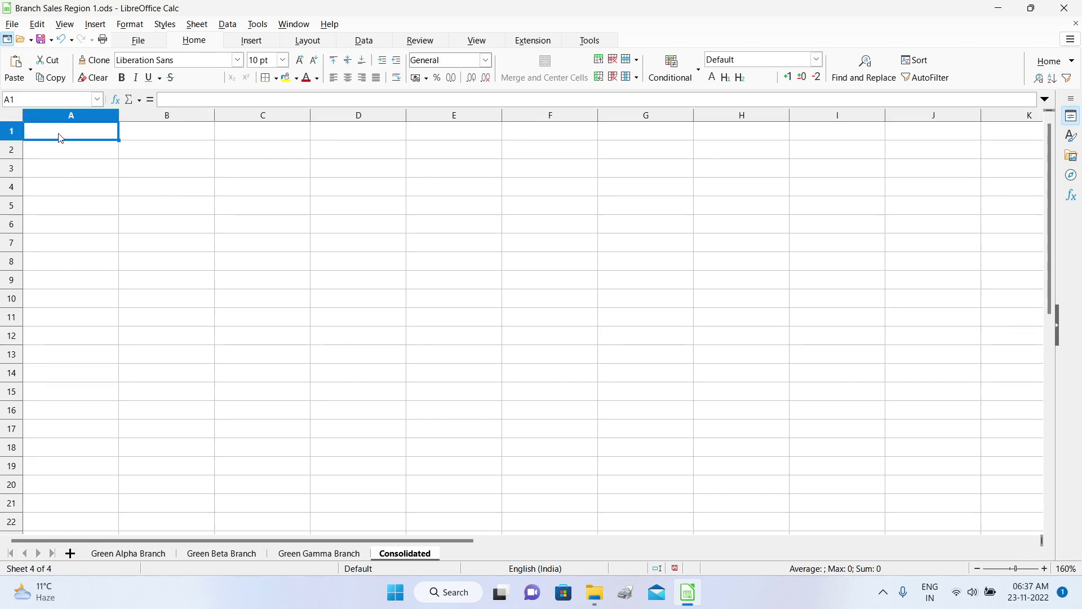
pyautogui.click(179, 173)
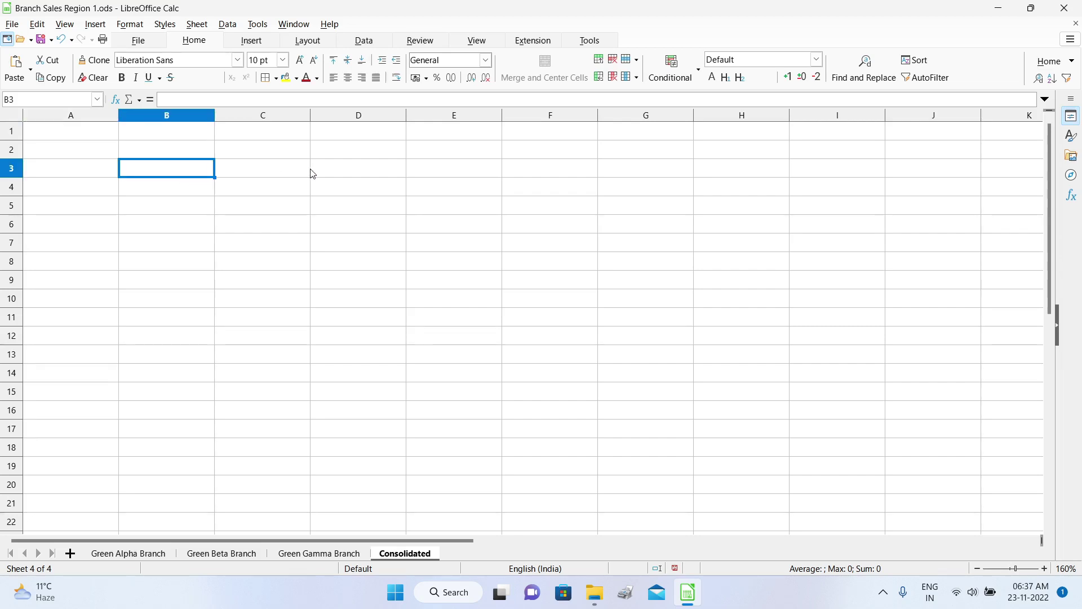
pyautogui.click(365, 42)
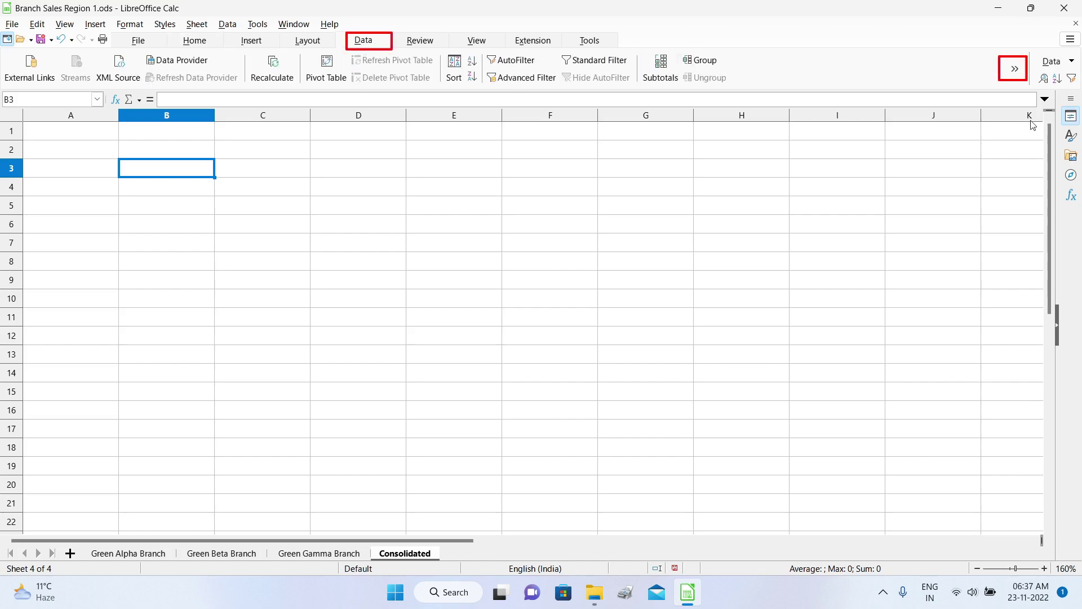
pyautogui.click(1016, 70)
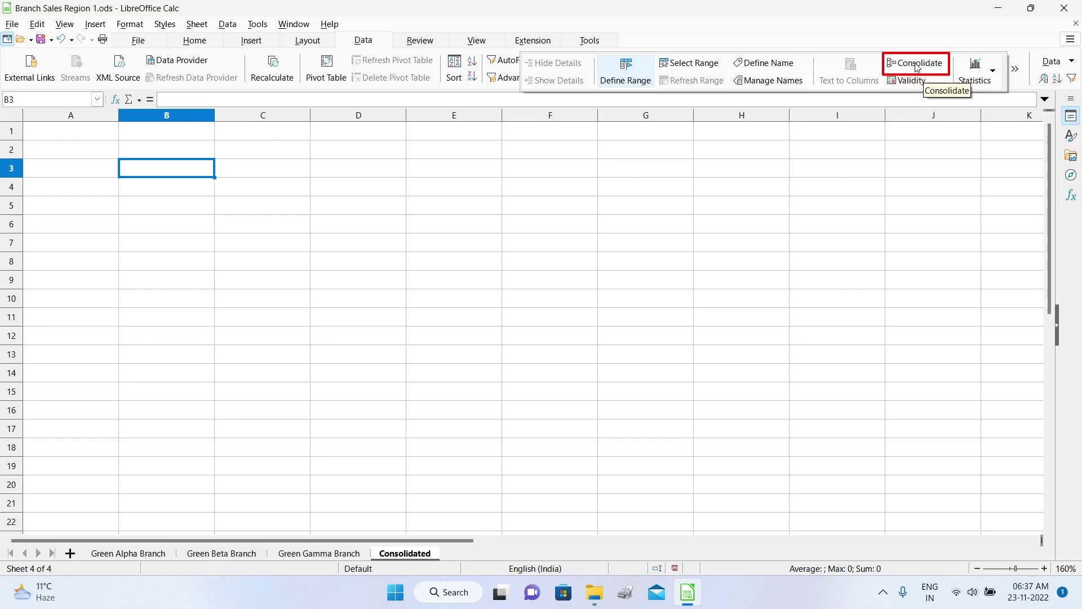
pyautogui.click(365, 44)
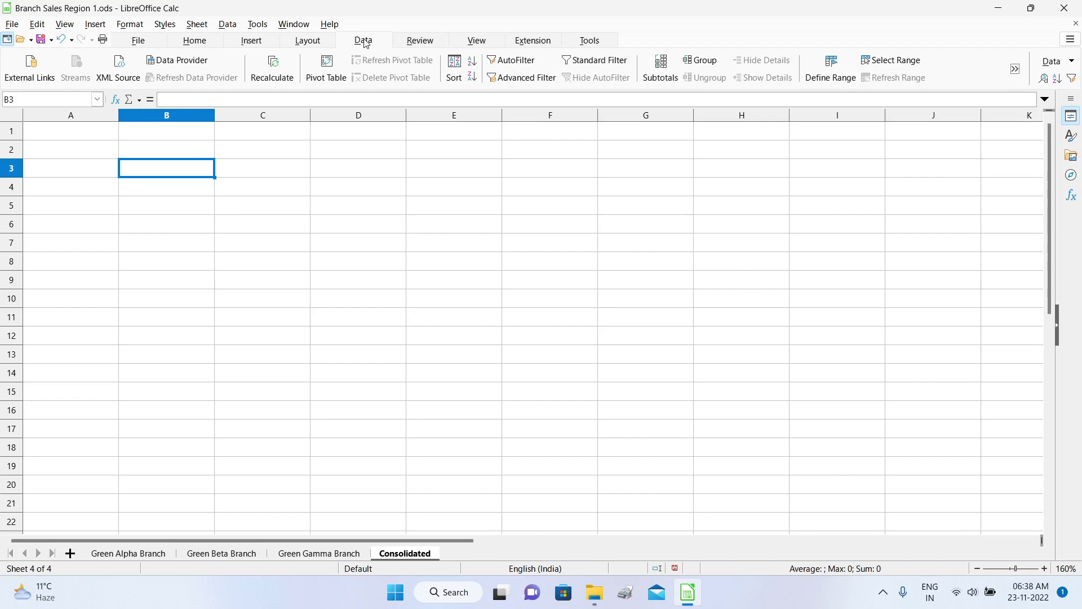
pyautogui.click(1015, 72)
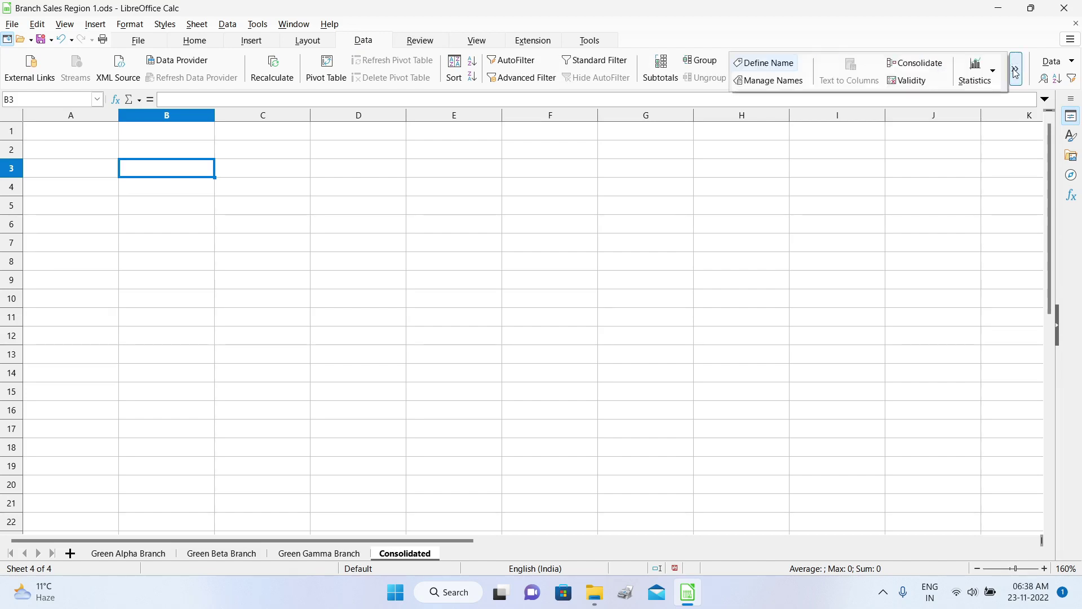
pyautogui.click(917, 67)
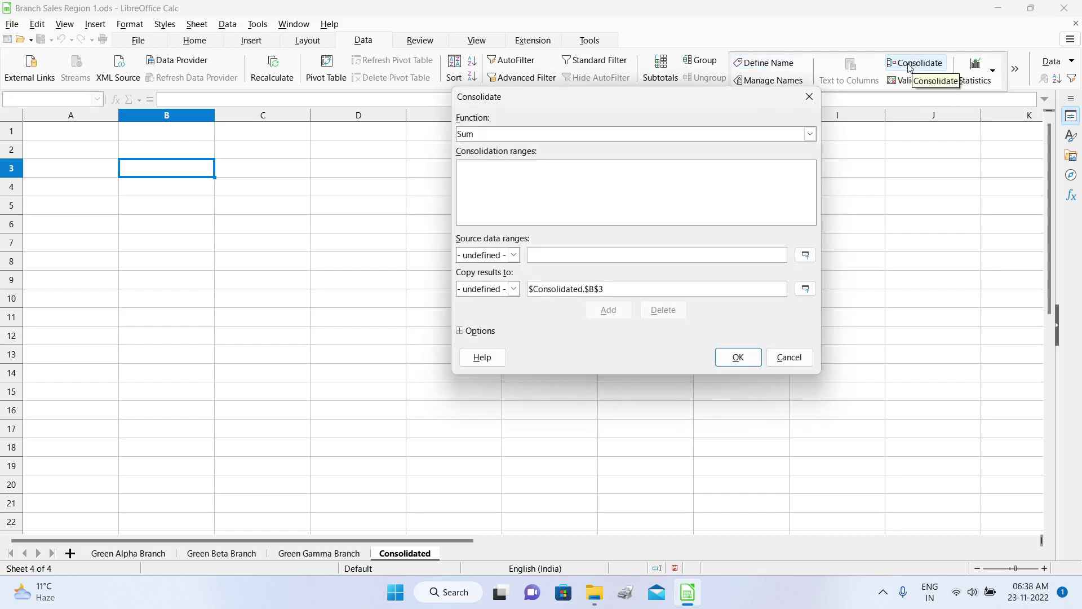
# Review the available consolidation functions and keep Sum.
pyautogui.moveTo(646, 98); pyautogui.dragTo(537, 96)
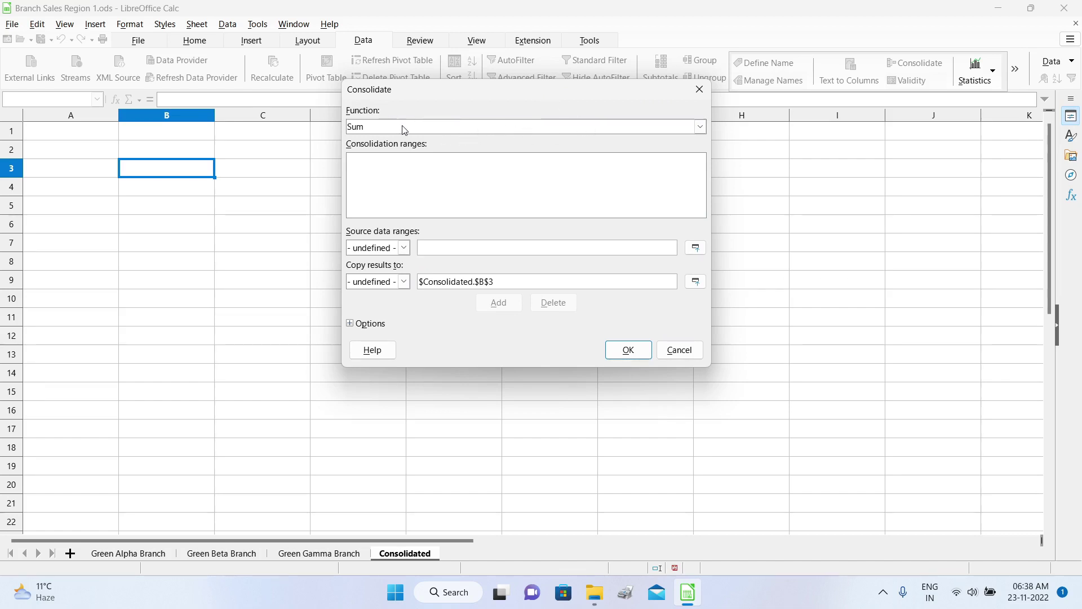
pyautogui.click(701, 128)
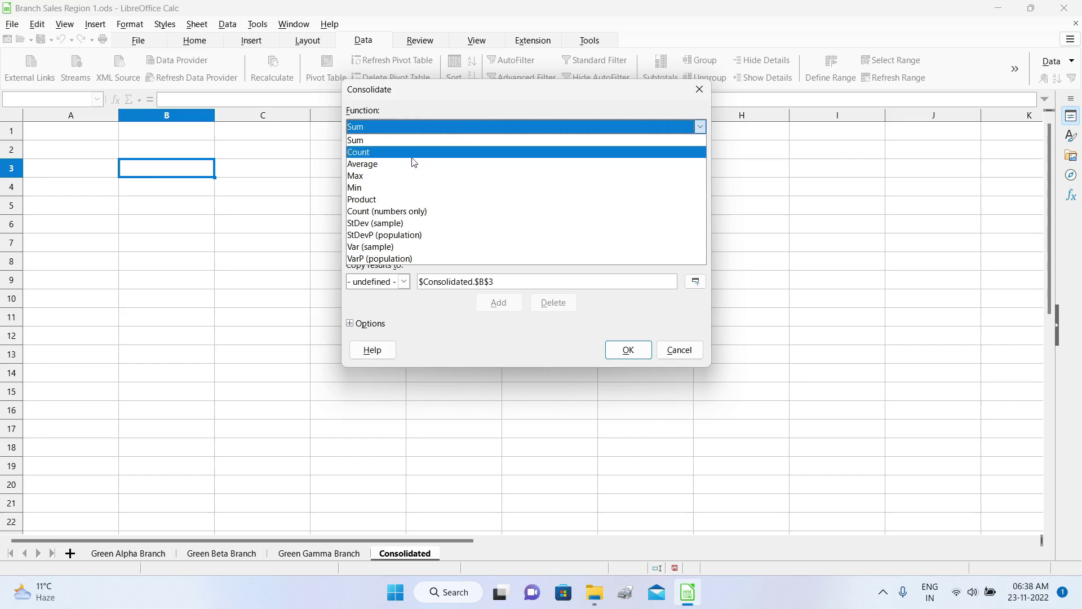
pyautogui.click(420, 99)
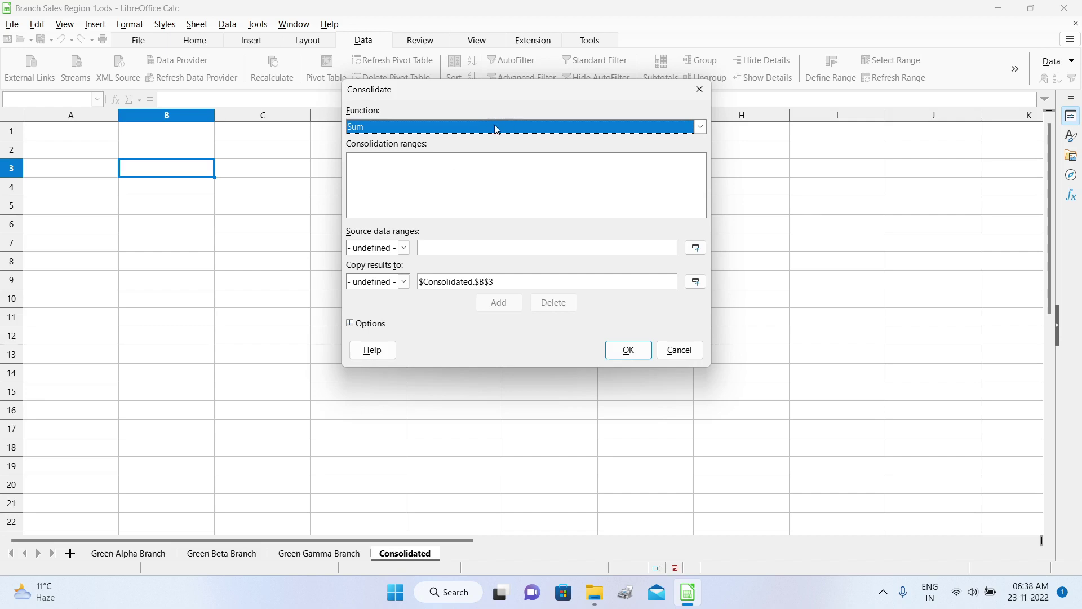
pyautogui.click(501, 197)
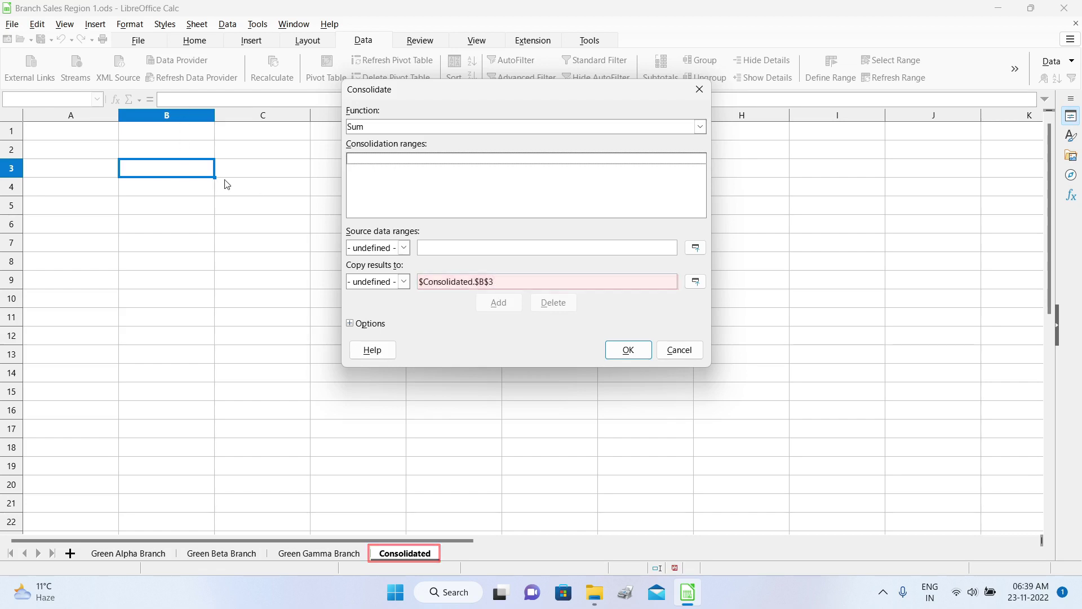
# Add range B2:E14 of the Green Alpha Branch sheet to the consolidation ranges.
pyautogui.click(626, 248)
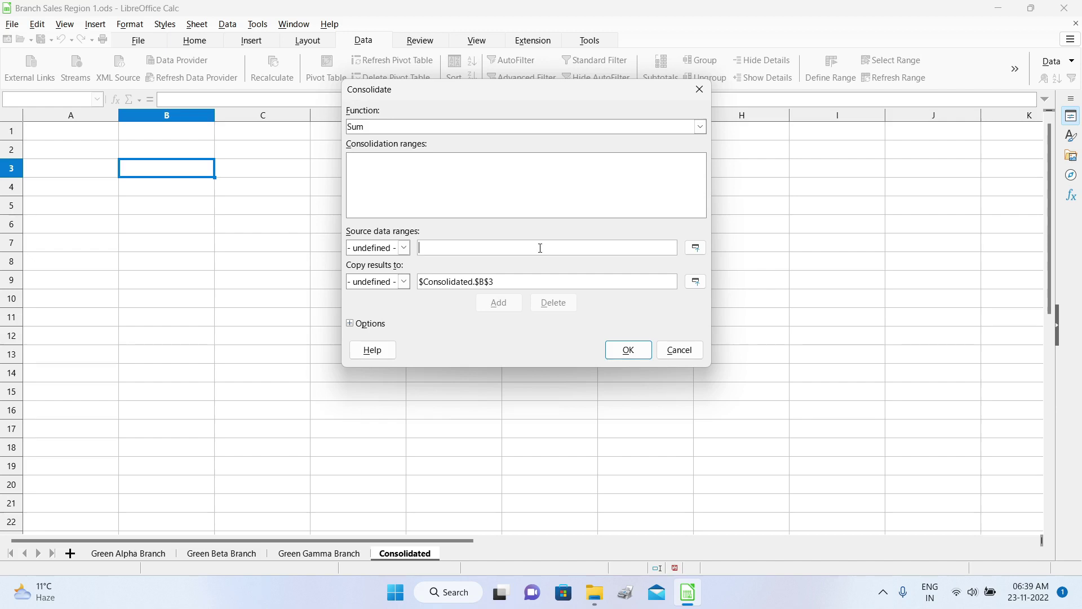
pyautogui.click(695, 248)
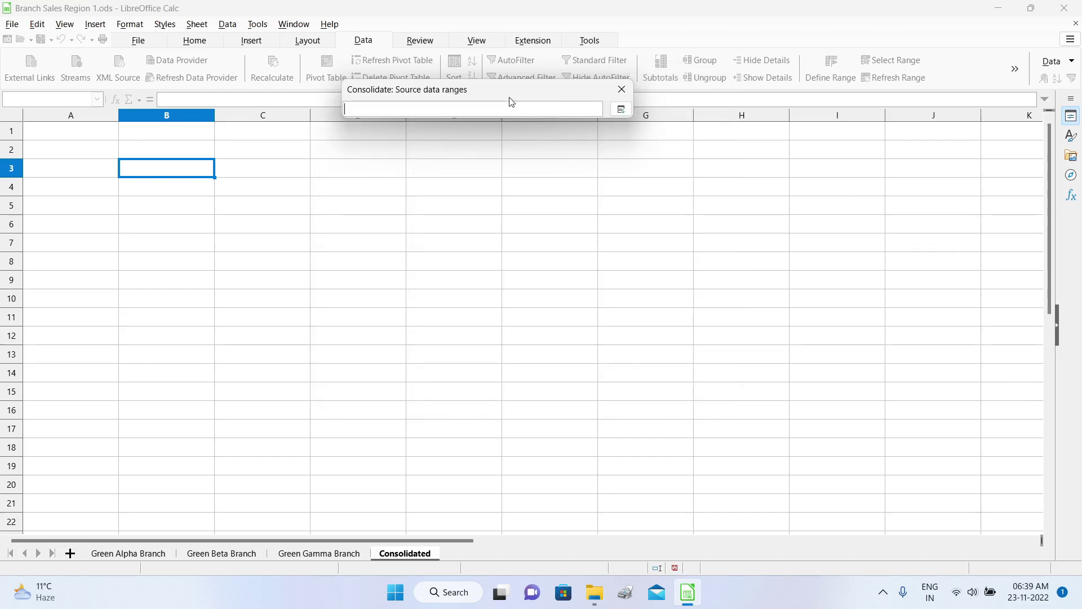
pyautogui.click(119, 557)
pyautogui.moveTo(154, 169); pyautogui.dragTo(417, 405)
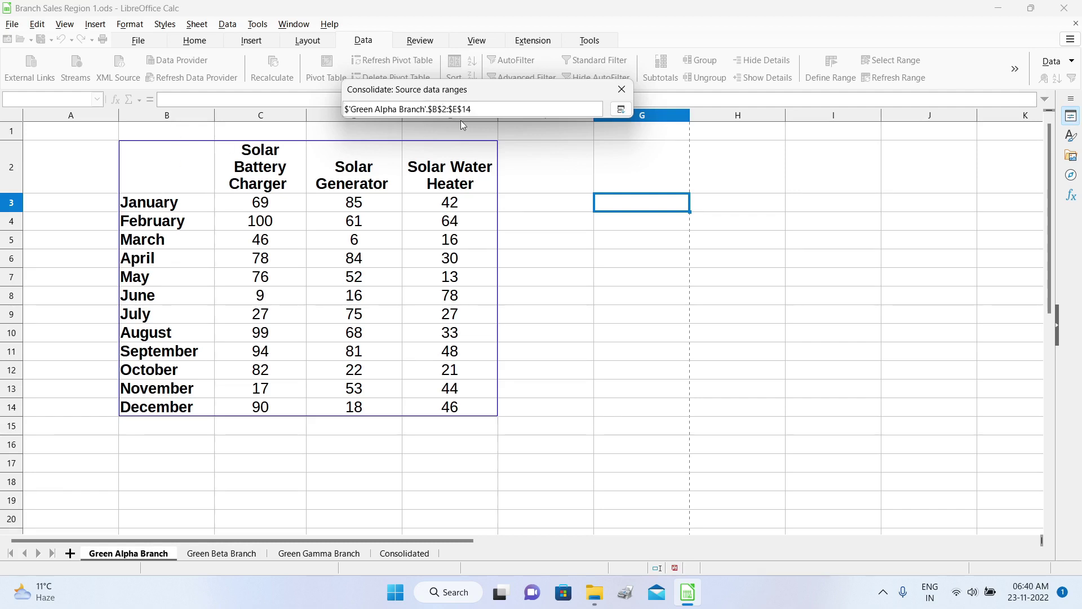
pyautogui.moveTo(488, 82); pyautogui.dragTo(607, 40)
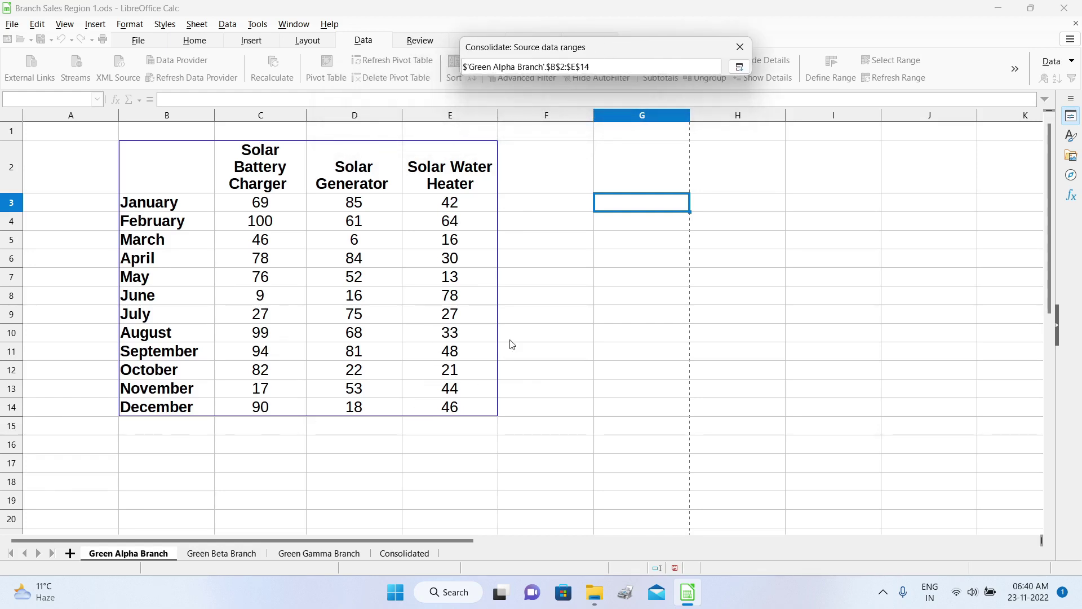
pyautogui.moveTo(634, 51); pyautogui.dragTo(554, 111)
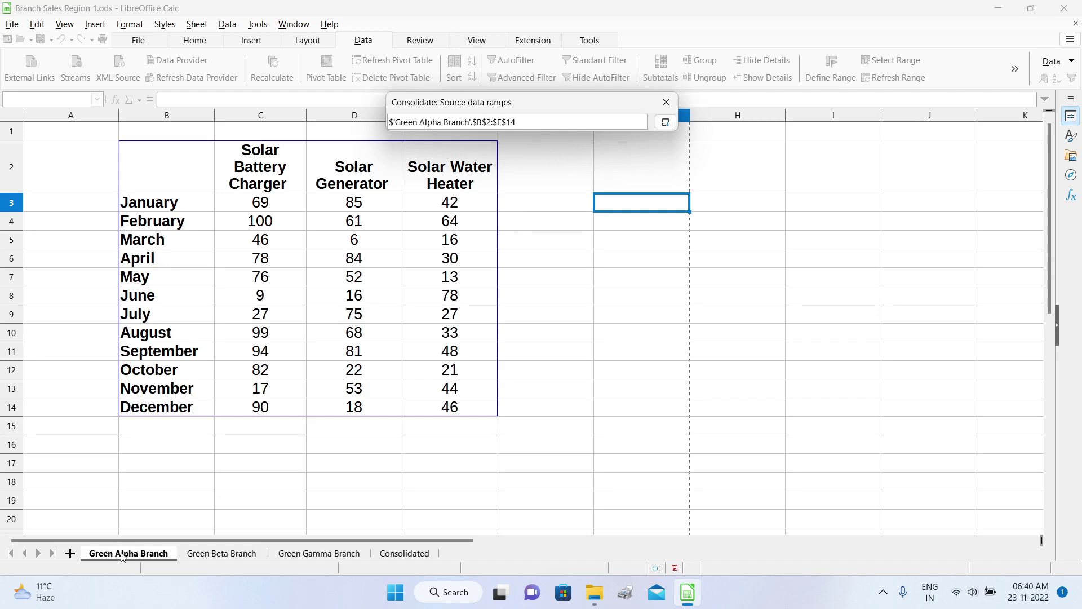
pyautogui.click(666, 122)
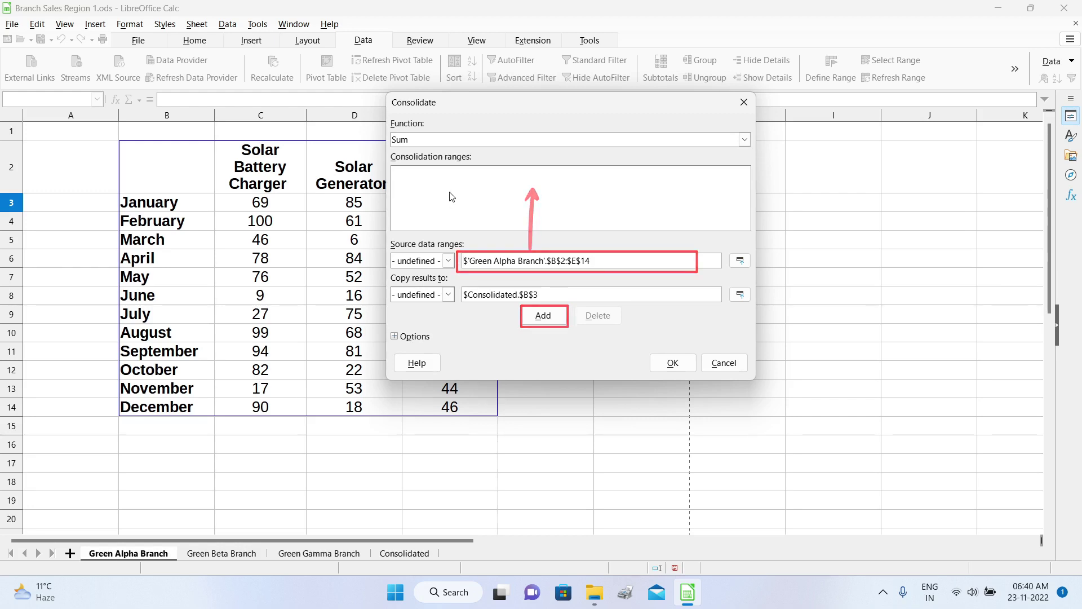
pyautogui.click(544, 316)
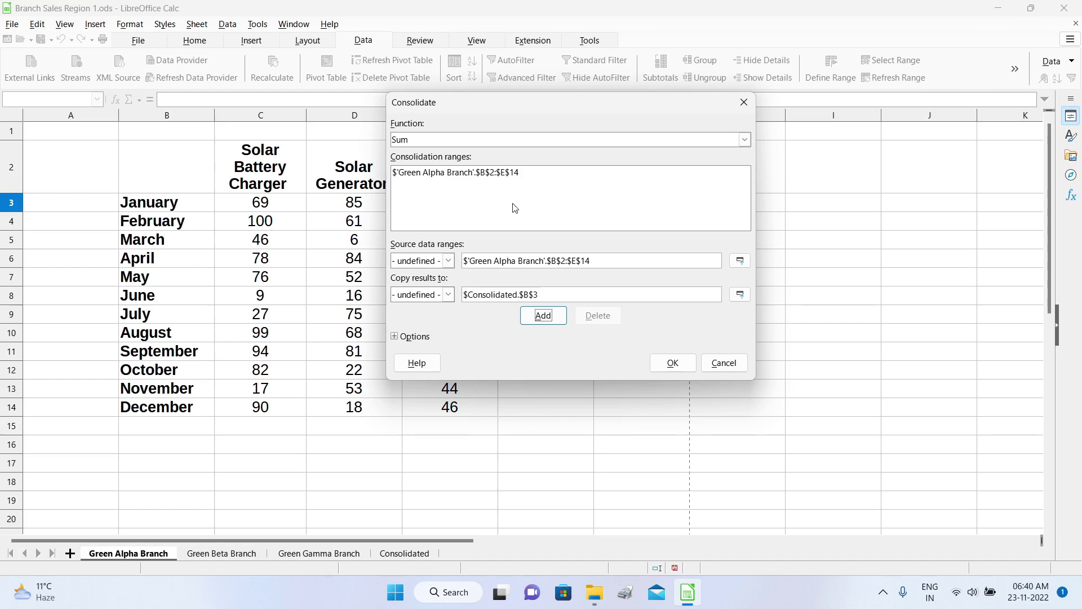
# Add range B2:E14 of the Green Beta Branch sheet to the consolidation ranges.
pyautogui.click(740, 261)
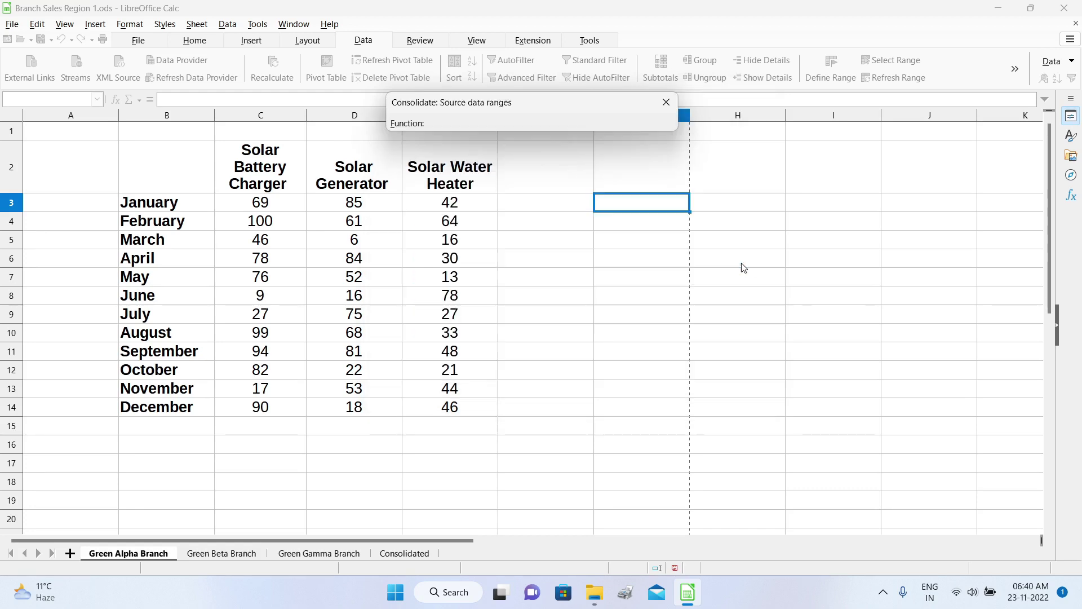
pyautogui.click(208, 557)
pyautogui.moveTo(162, 170); pyautogui.dragTo(439, 409)
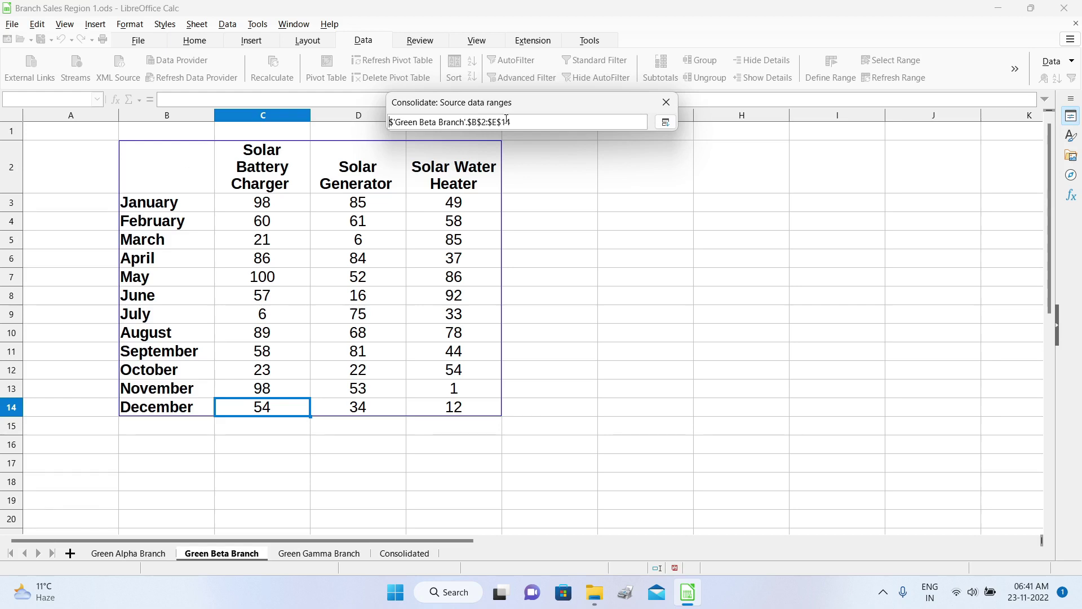
pyautogui.moveTo(526, 102); pyautogui.dragTo(685, 86)
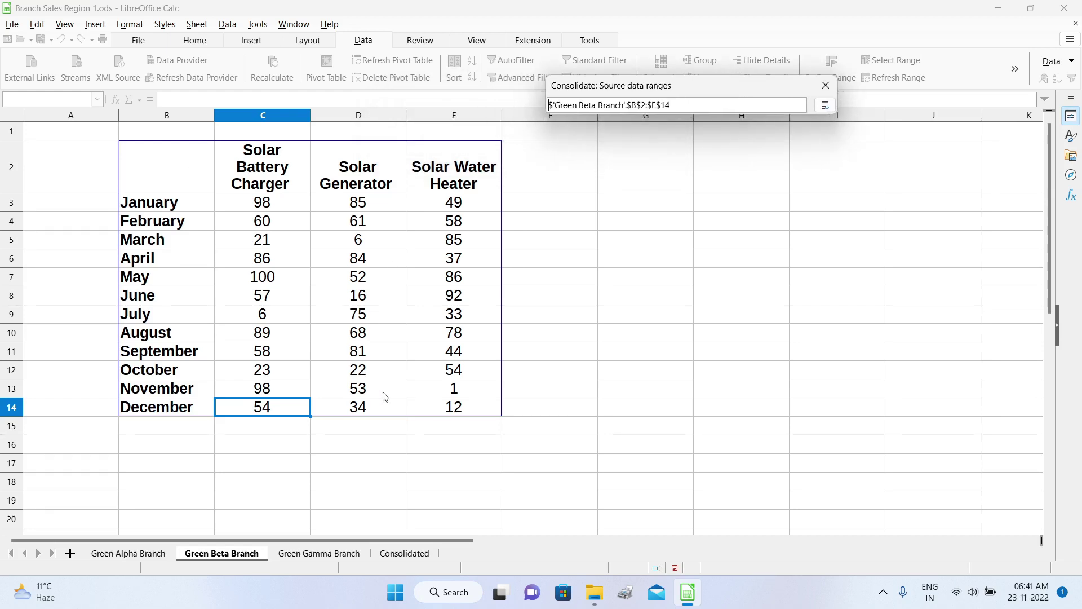
pyautogui.click(825, 108)
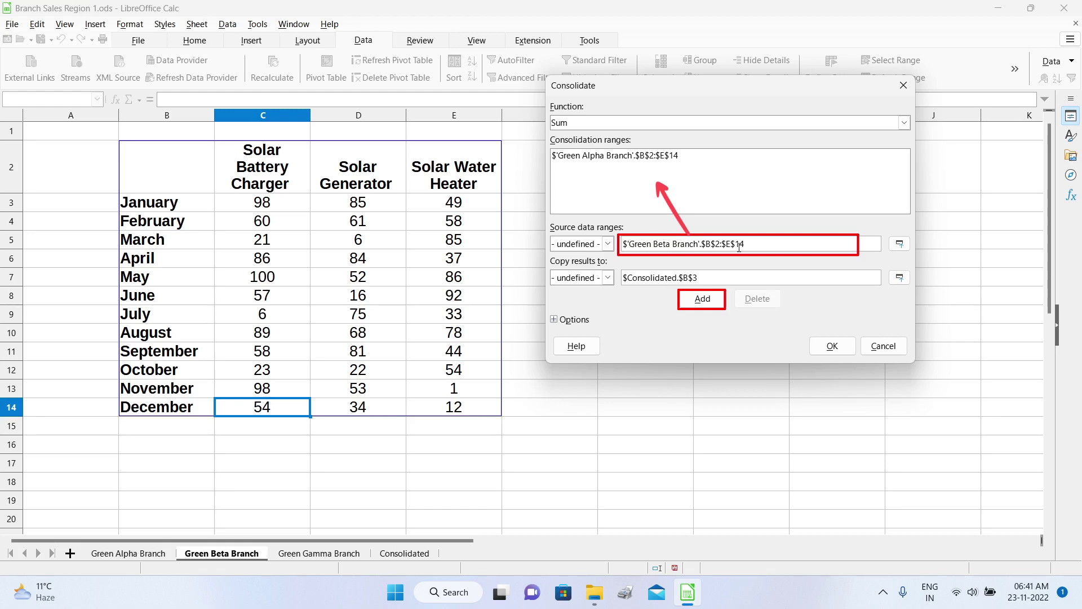
pyautogui.click(710, 301)
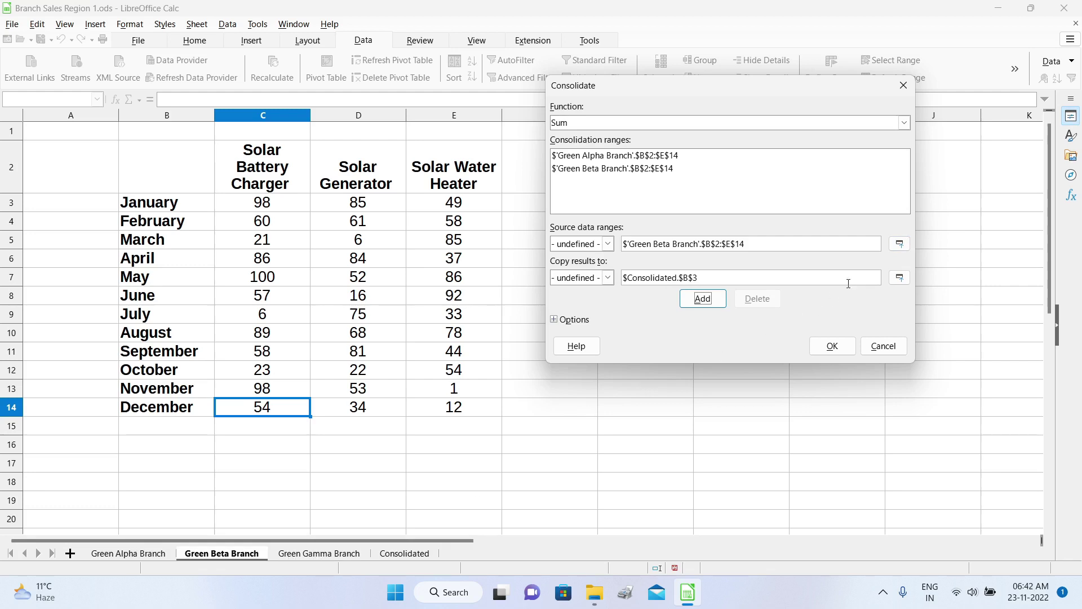
# Add range C2:F14 of the Green Gamma Branch sheet to the consolidation ranges.
pyautogui.click(899, 244)
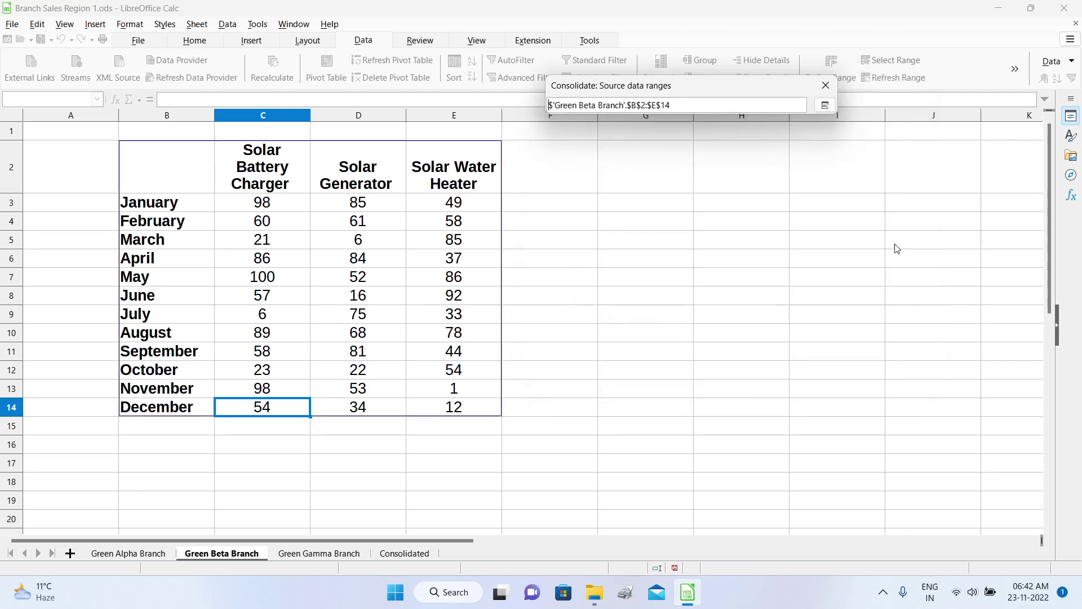
pyautogui.click(305, 554)
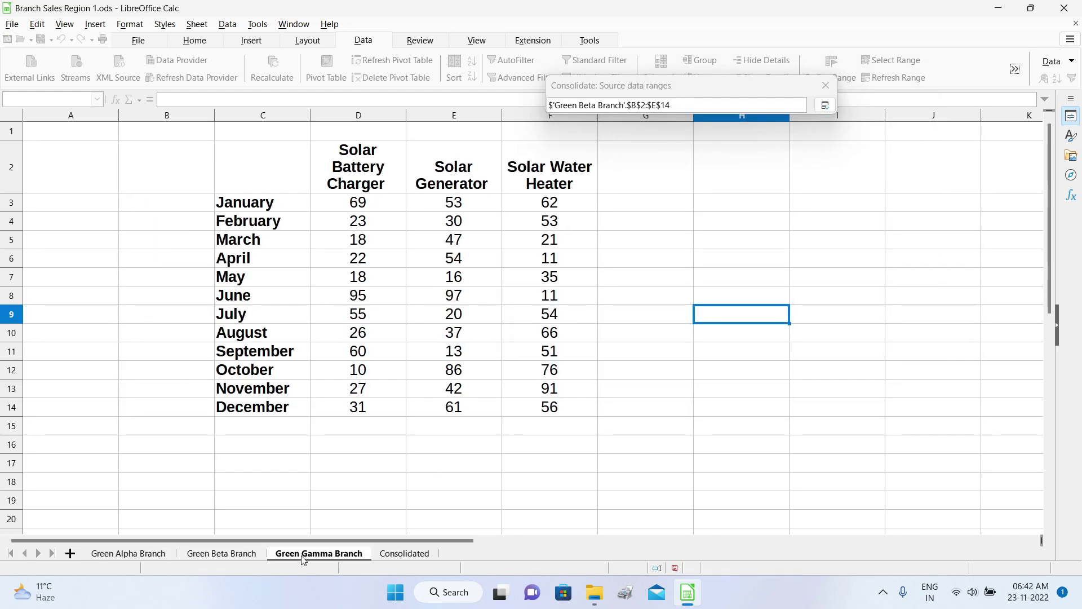
pyautogui.moveTo(241, 158); pyautogui.dragTo(519, 415)
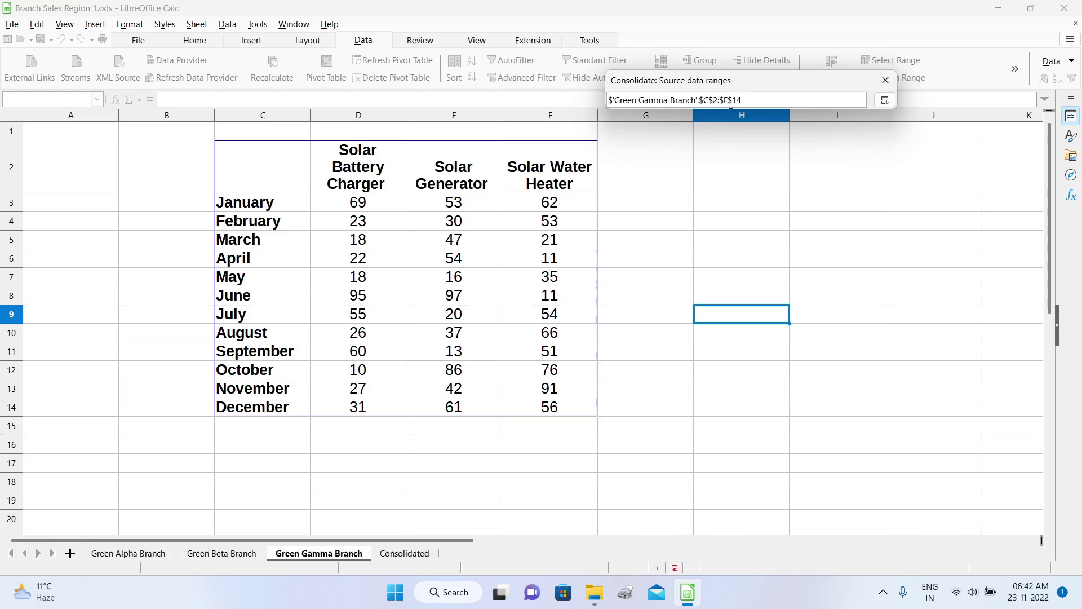
pyautogui.click(885, 102)
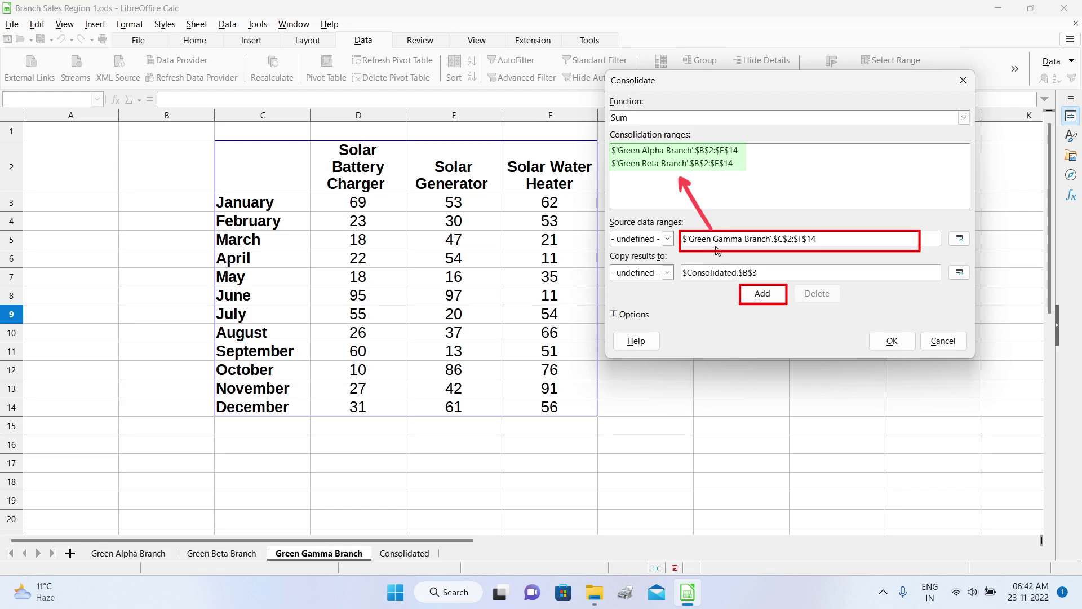
pyautogui.click(763, 295)
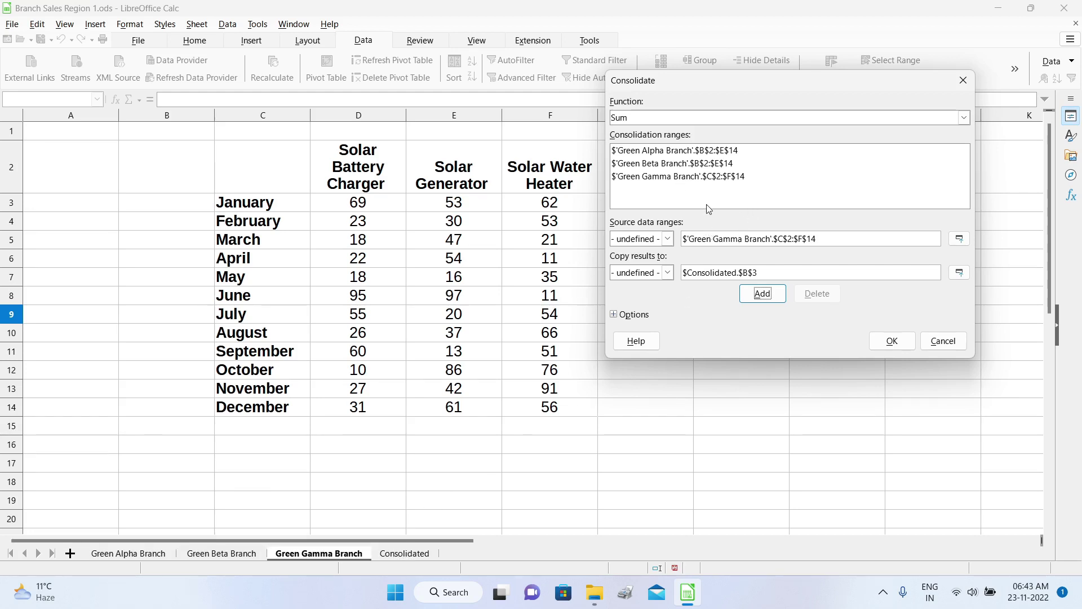
# Set the consolidation to use both row labels and column labels, and run it.
pyautogui.click(614, 316)
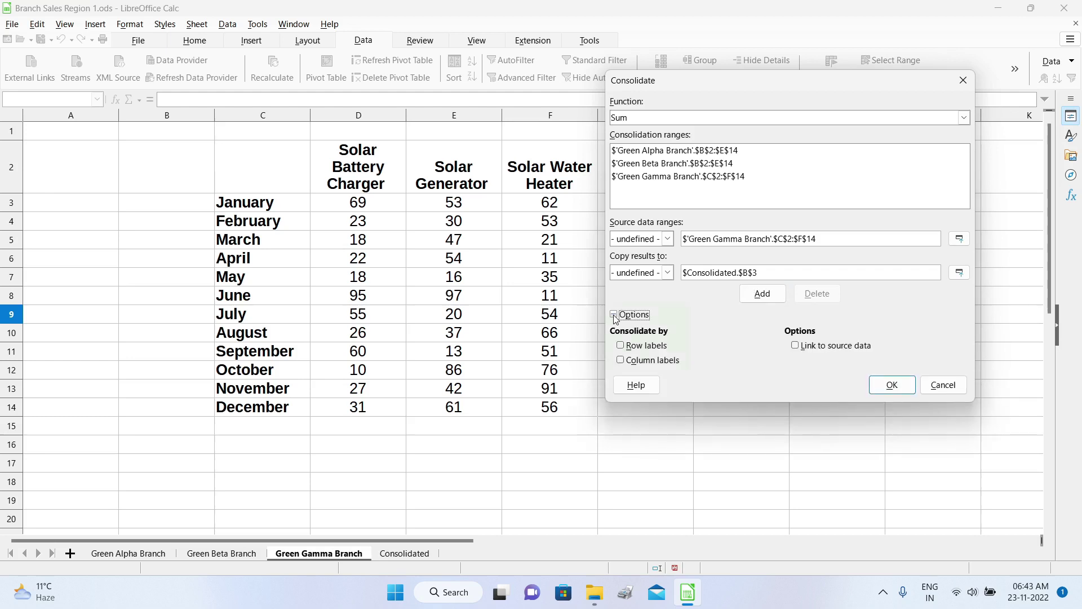
pyautogui.click(621, 347)
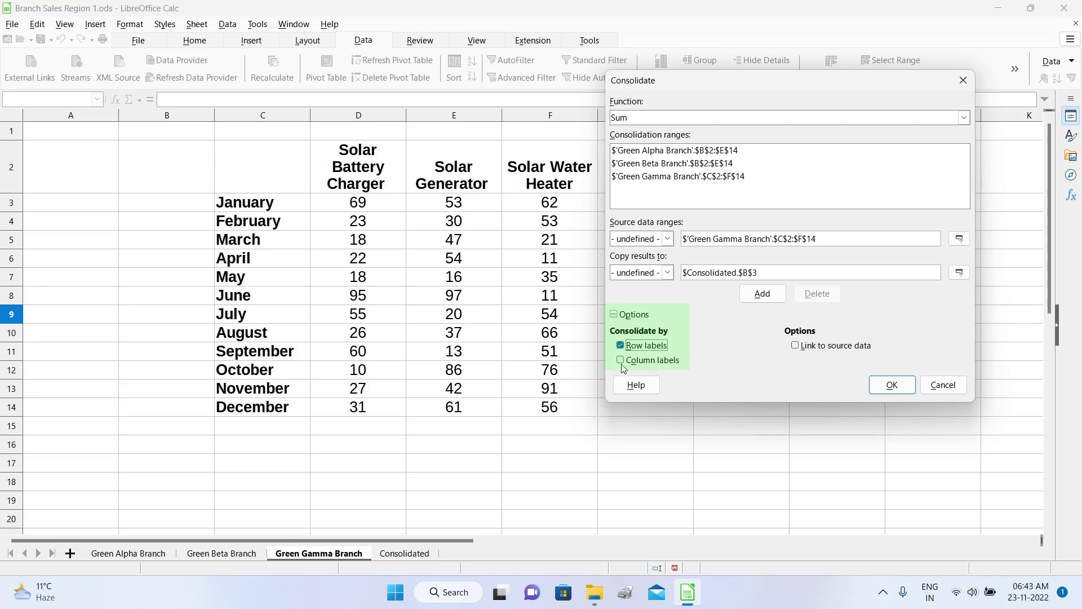
pyautogui.click(620, 361)
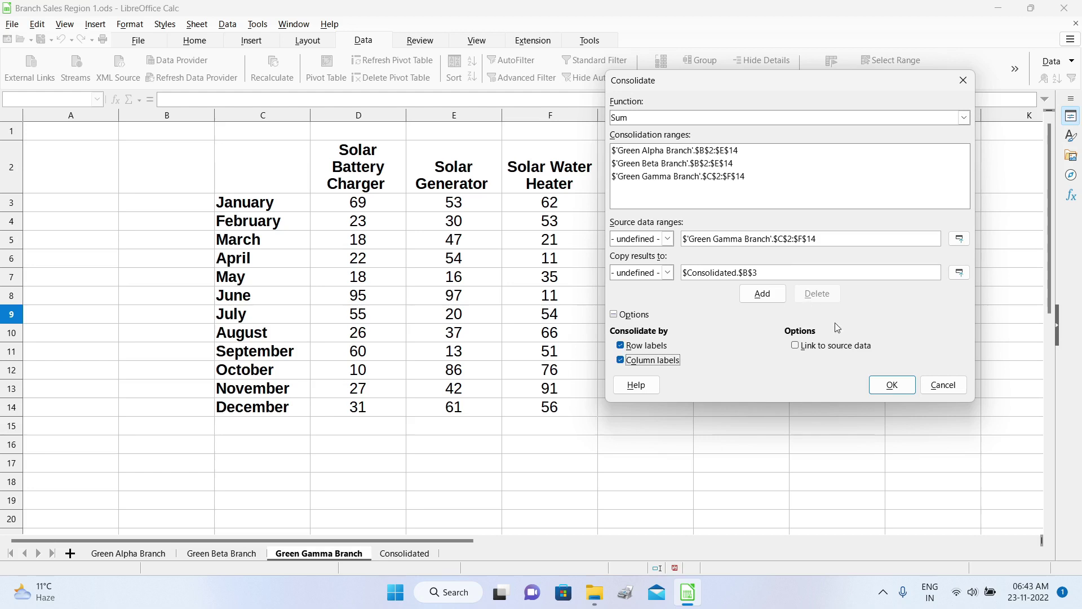
pyautogui.click(892, 385)
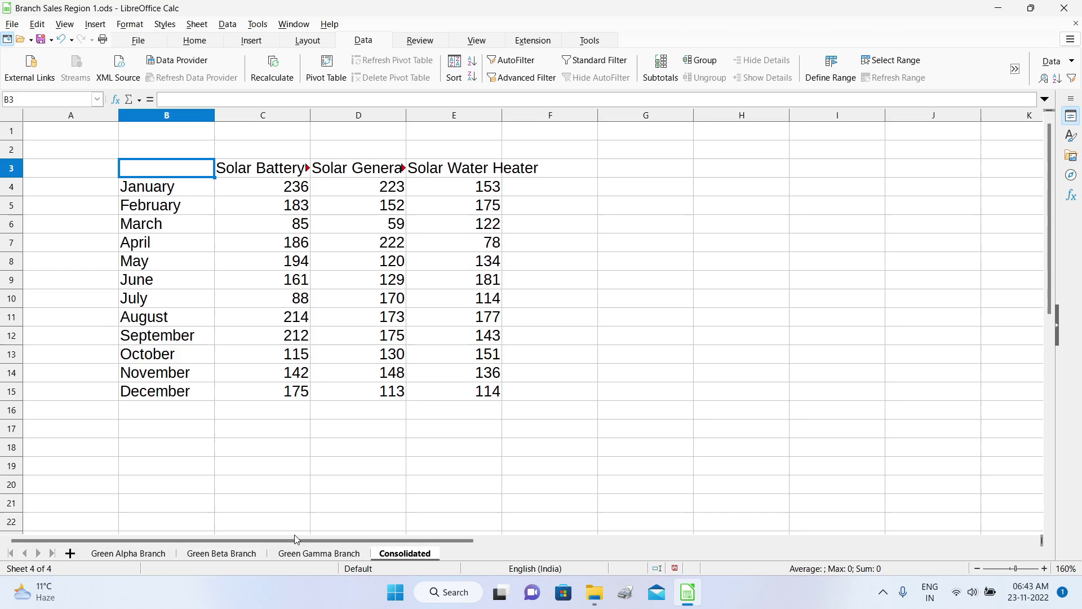
# Compare the June Solar Battery Charger value on each of the three branch sheets with the June total on the Consolidated sheet.
pyautogui.click(150, 556)
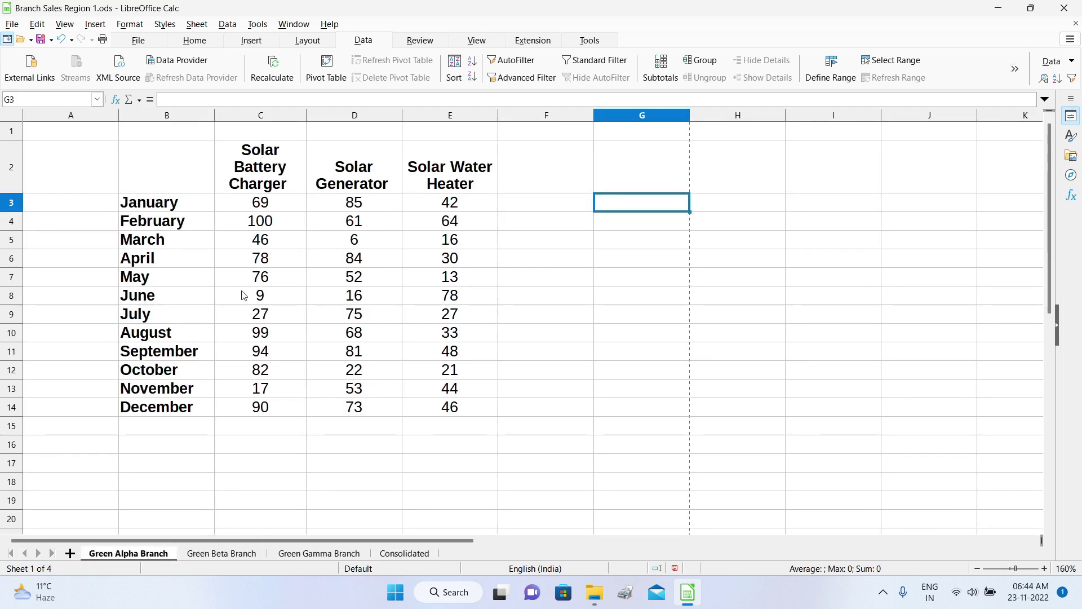
pyautogui.click(262, 296)
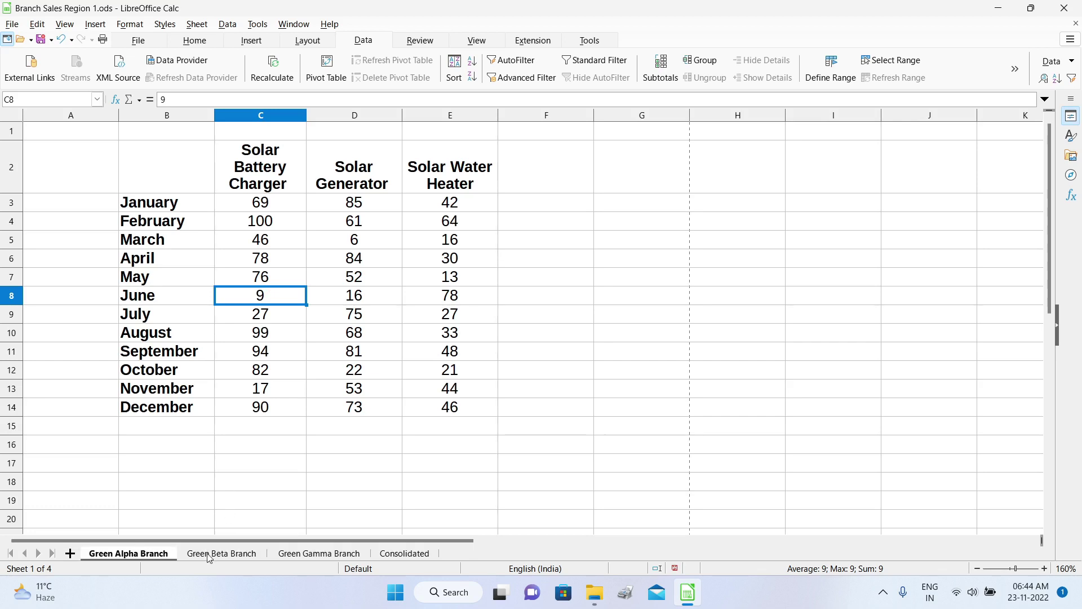
pyautogui.click(222, 553)
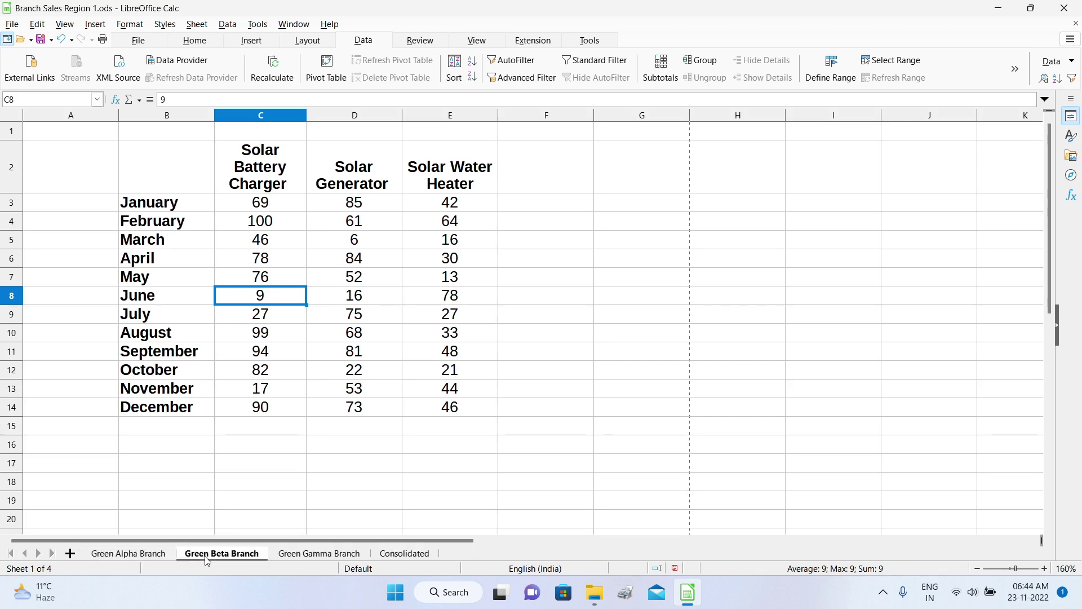
pyautogui.click(264, 297)
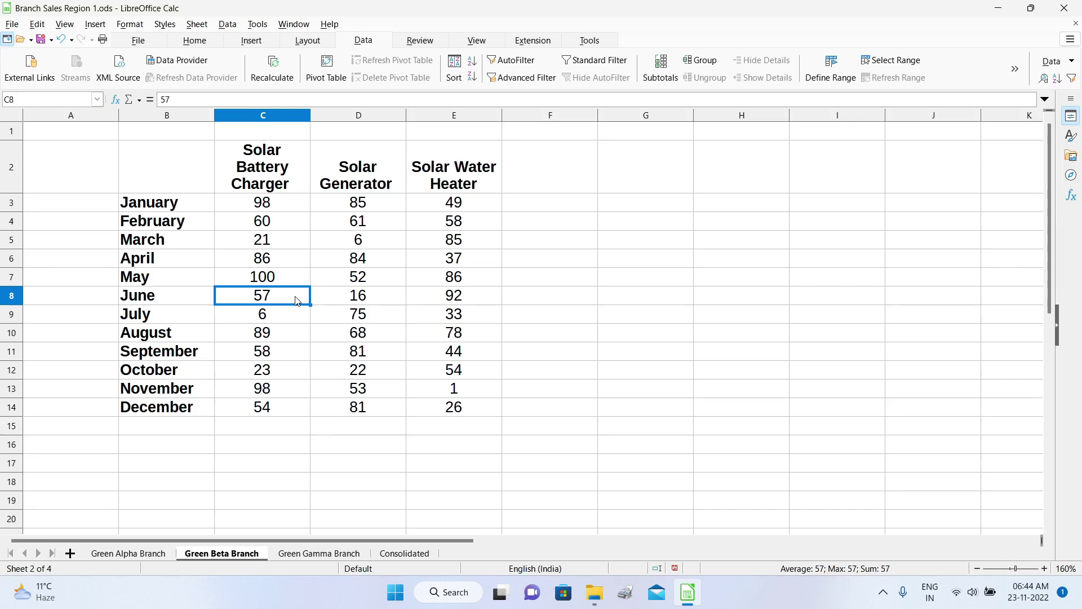
pyautogui.click(312, 554)
pyautogui.click(367, 298)
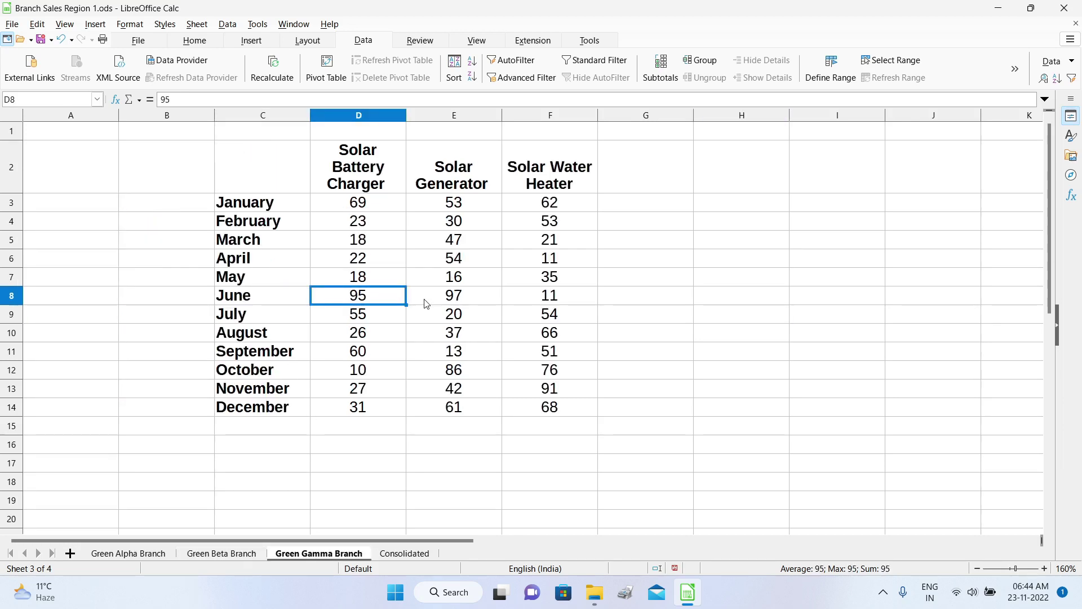
pyautogui.click(404, 556)
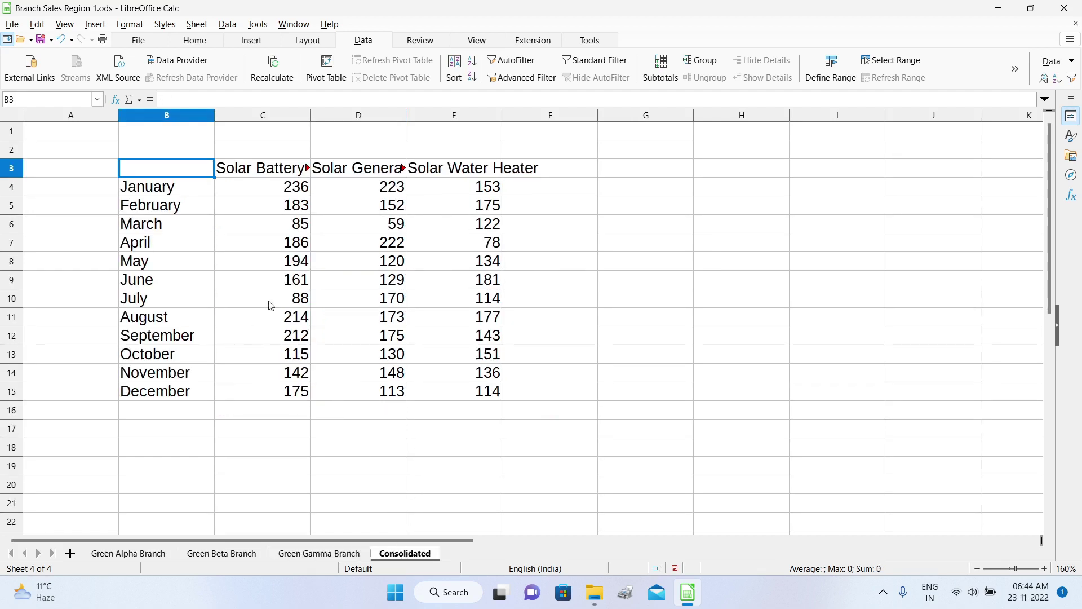
pyautogui.click(290, 284)
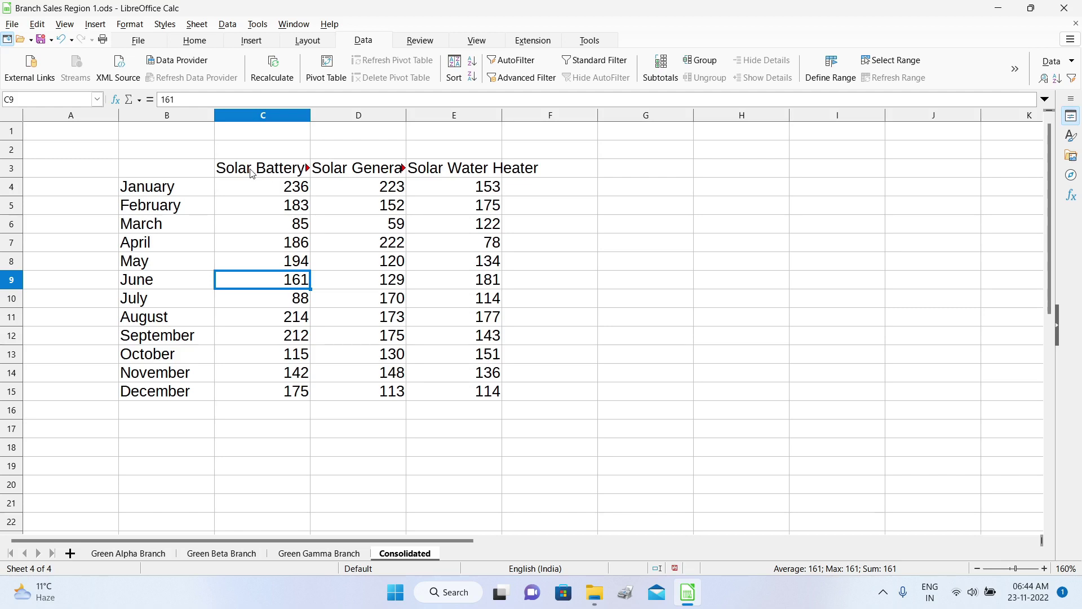
# Wrap the text of the product headings in C3:E3 on the Consolidated sheet.
pyautogui.moveTo(251, 171); pyautogui.dragTo(480, 168)
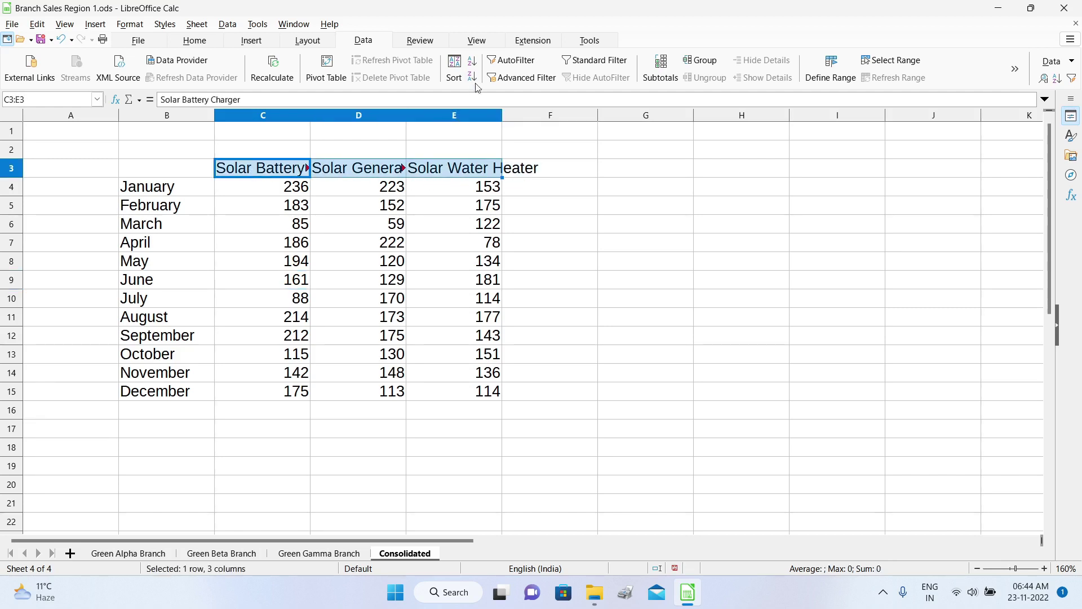
pyautogui.click(190, 43)
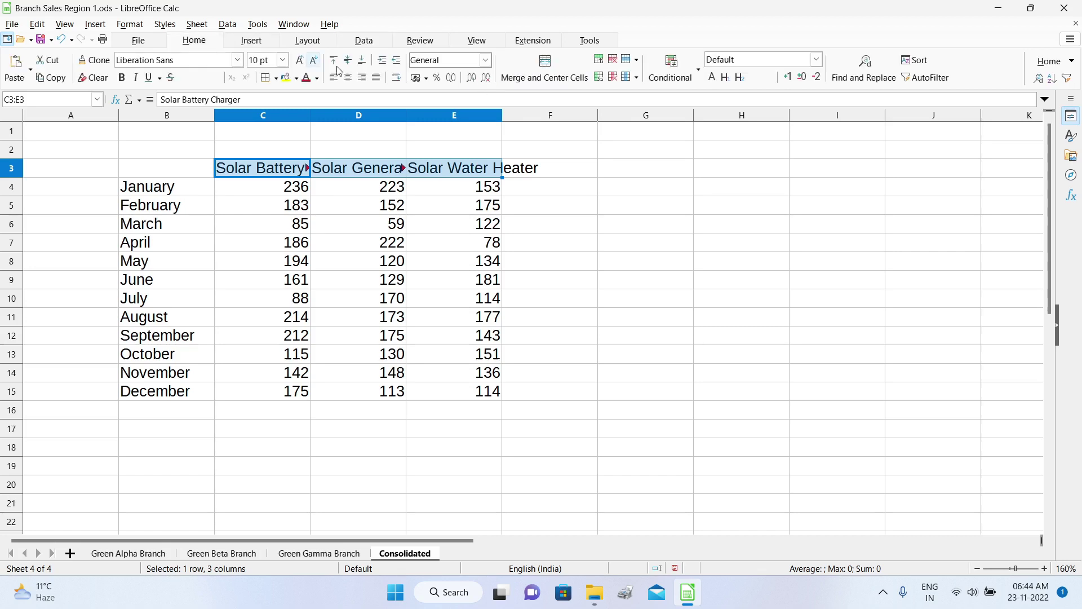
pyautogui.click(397, 79)
pyautogui.click(621, 227)
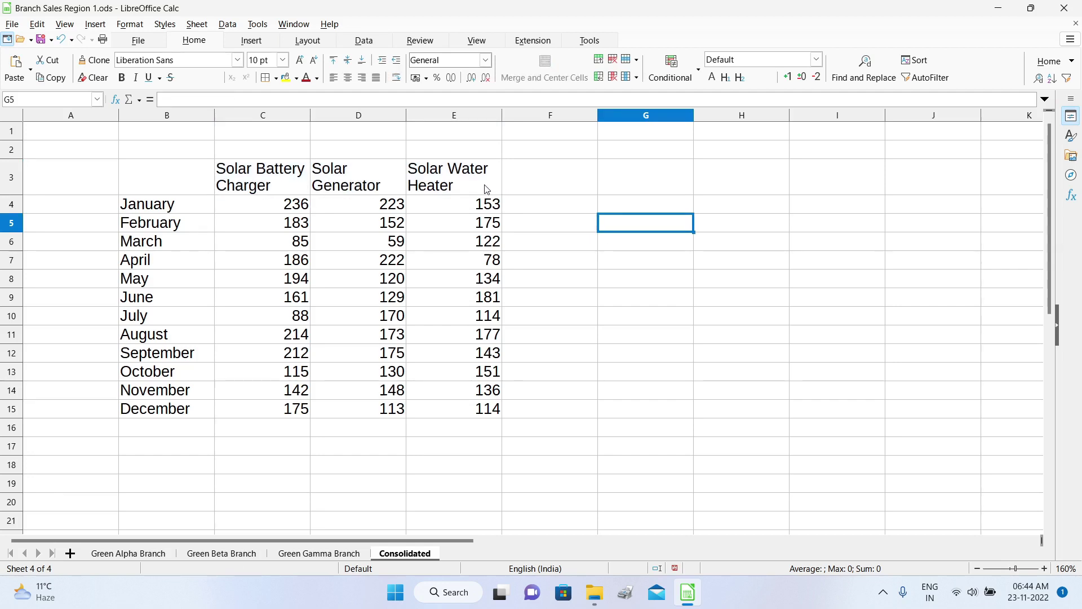
# Check the consolidated June Solar Battery Charger total against the three branch sheets again and return to the Consolidated sheet.
pyautogui.click(264, 298)
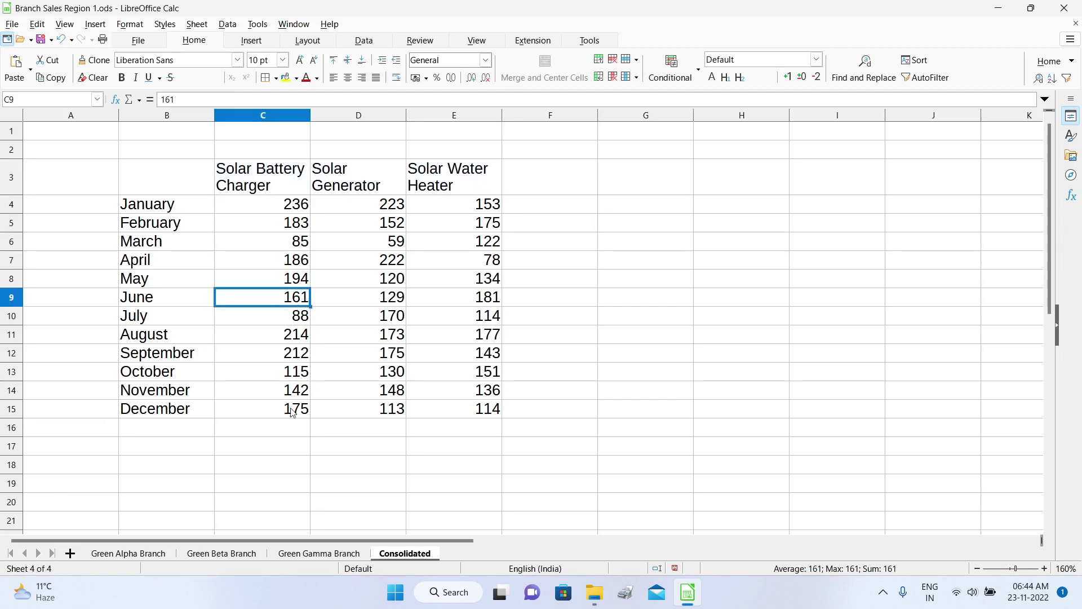
pyautogui.click(119, 556)
pyautogui.click(224, 554)
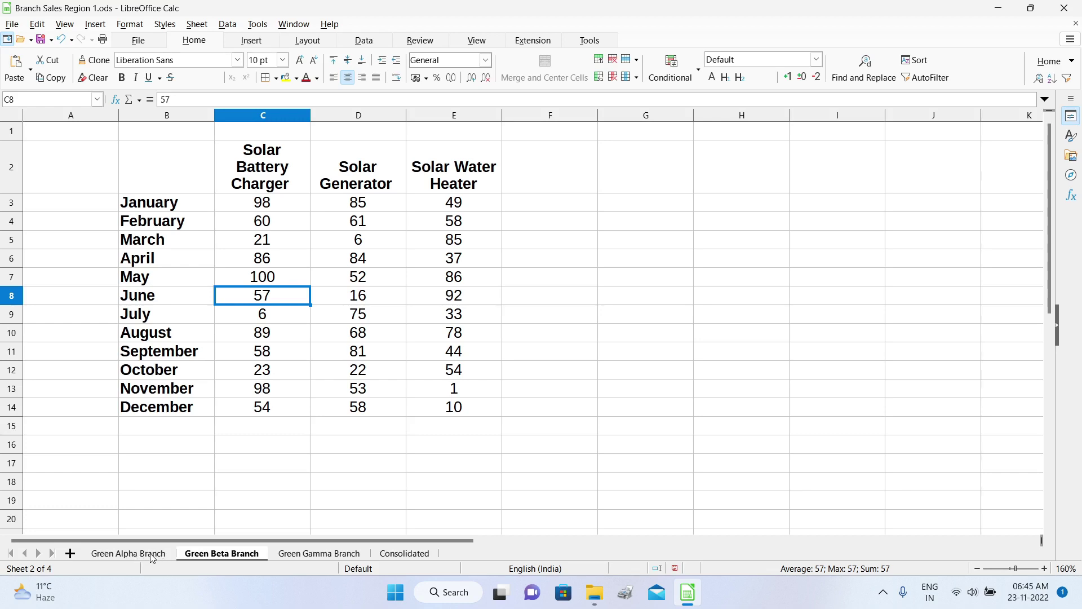
pyautogui.click(152, 556)
pyautogui.click(223, 554)
pyautogui.click(318, 554)
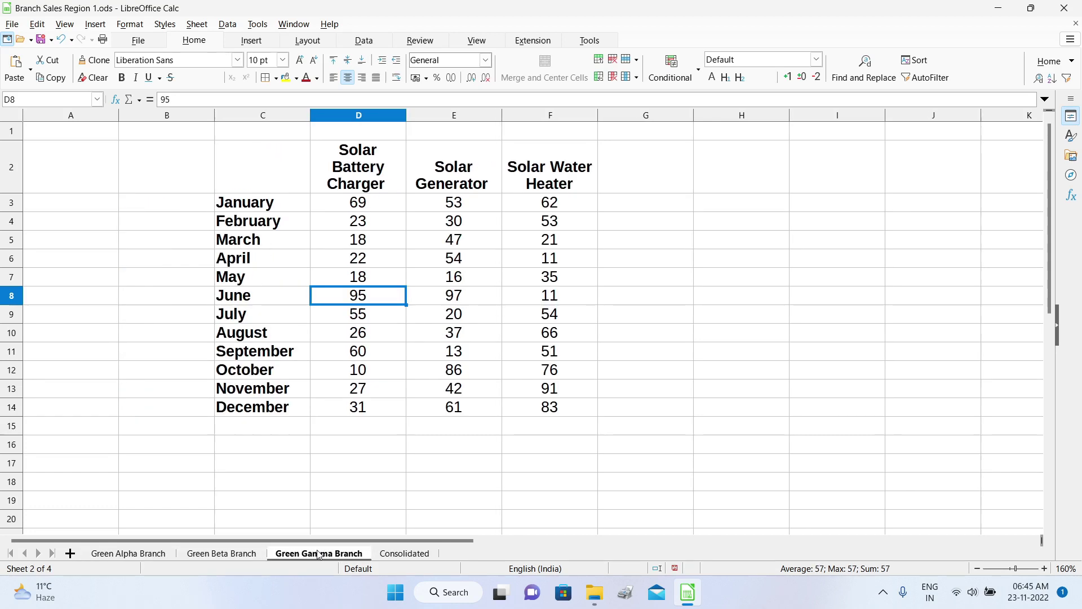
pyautogui.click(405, 553)
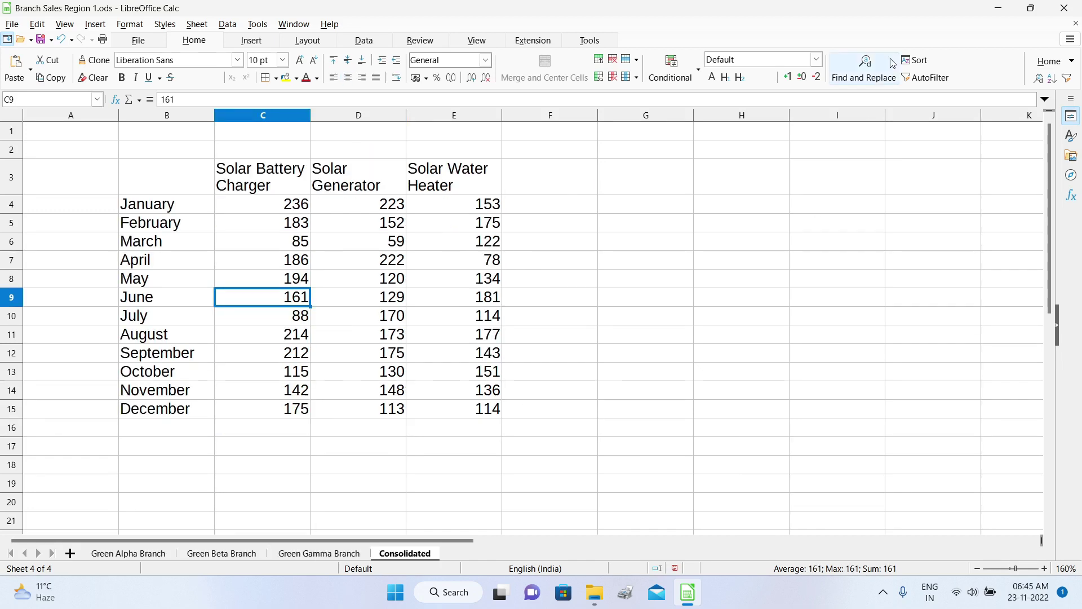
pyautogui.click(367, 43)
pyautogui.click(1015, 69)
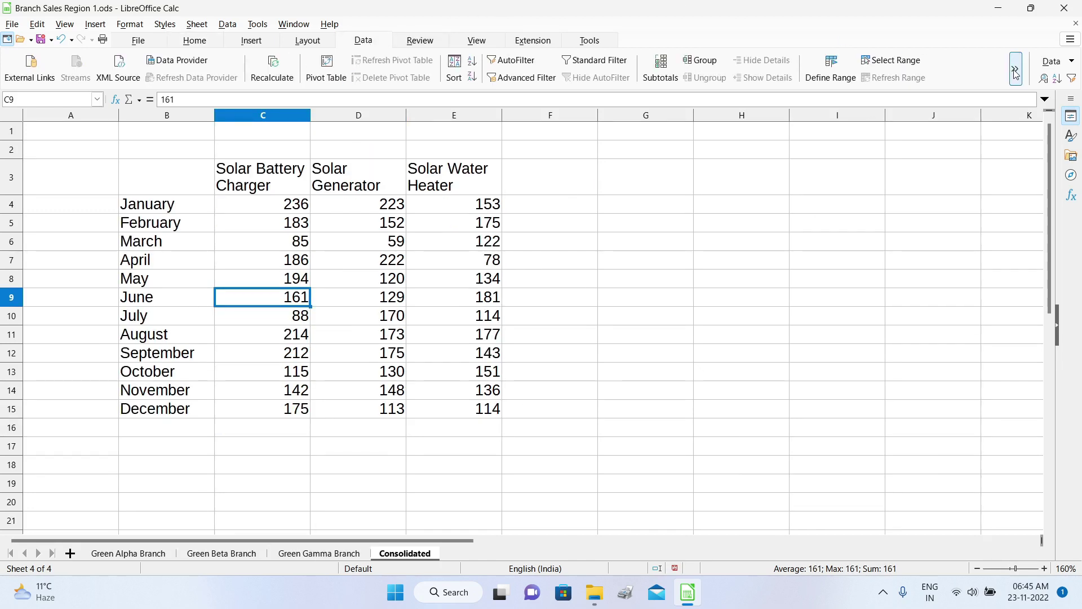
pyautogui.click(637, 282)
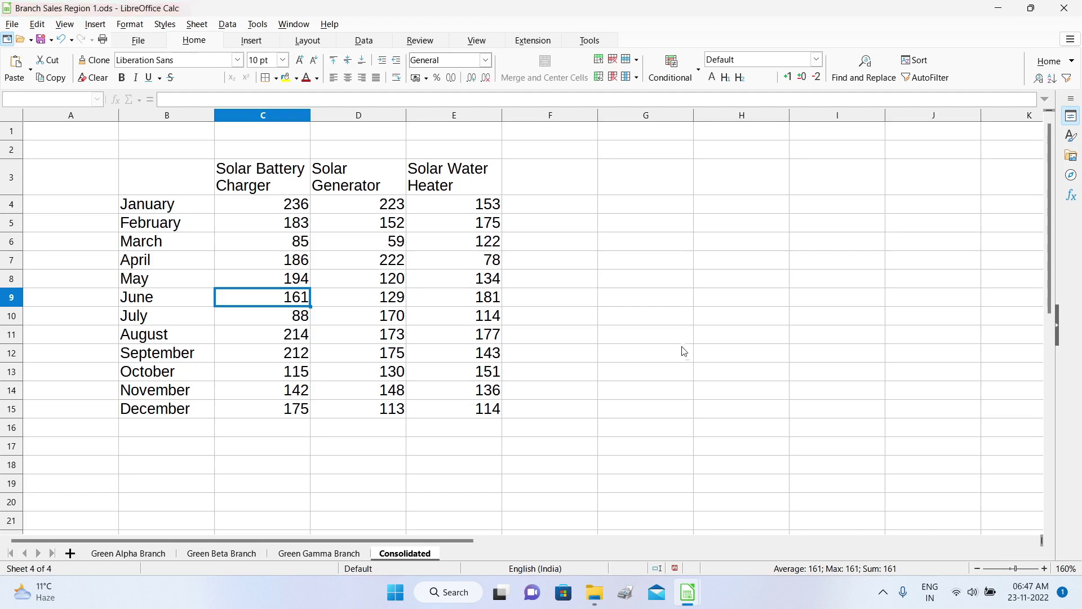
# Switch to the Branch Sales Region 2 workbook and review the products and months on the Green Delta Branch and Green Omega Branch sheets.
pyautogui.moveTo(702, 585)
pyautogui.click(735, 524)
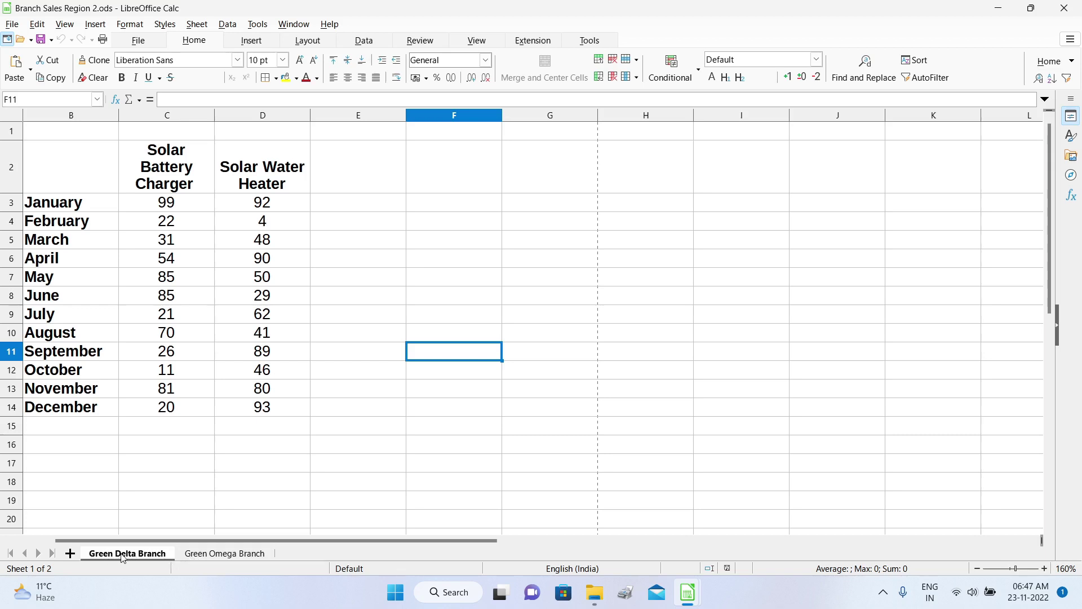
pyautogui.click(206, 555)
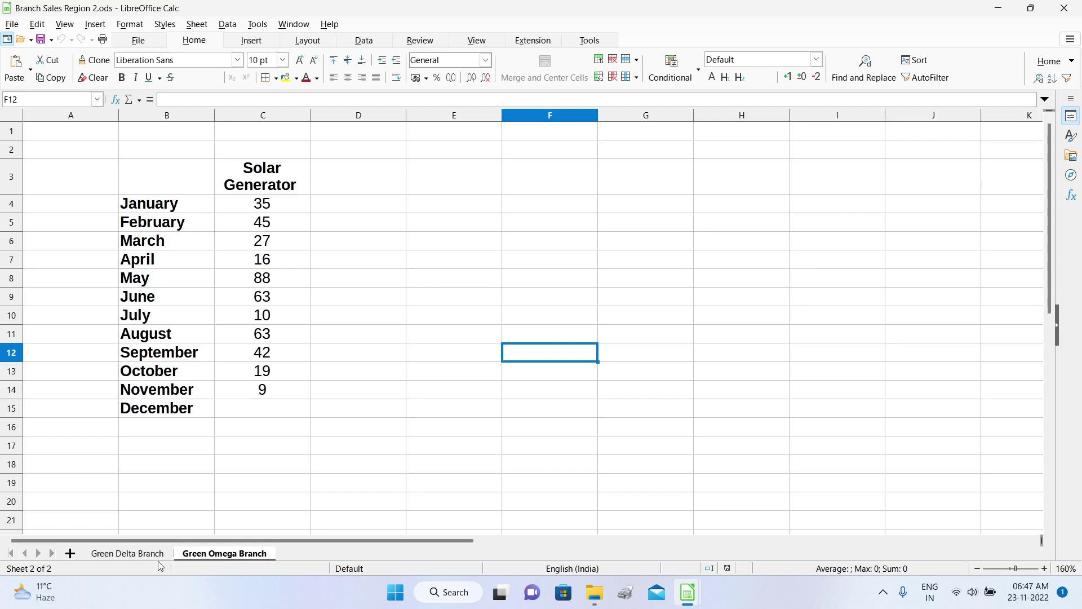
pyautogui.click(126, 555)
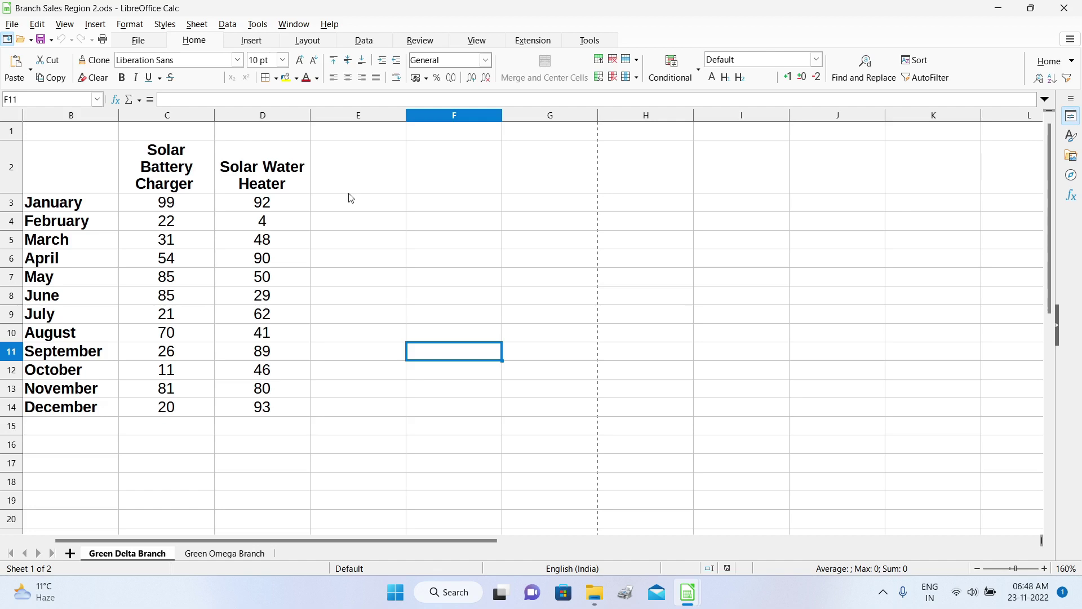
pyautogui.click(215, 555)
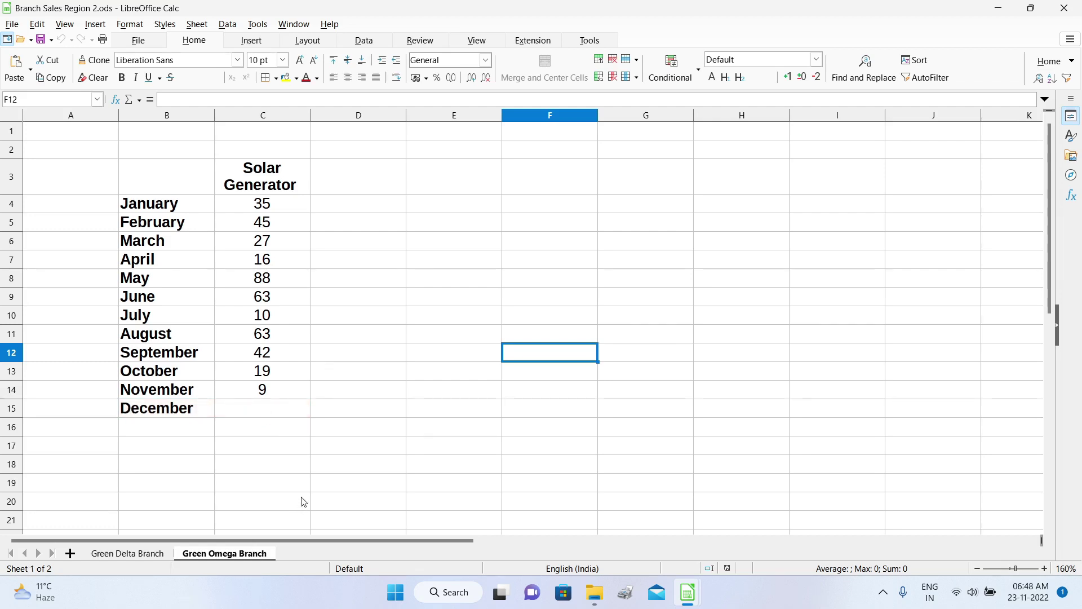
pyautogui.click(139, 557)
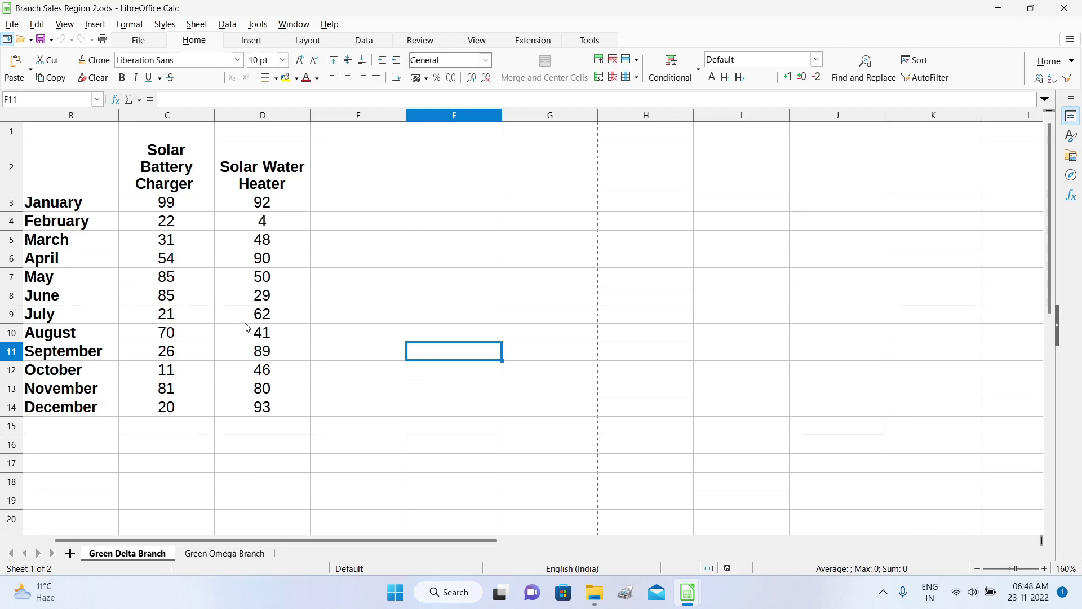
# Copy the Green Delta Branch sheet into the Branch Sales Region 1 document, placing it before the Consolidated sheet.
pyautogui.rightClick(158, 554)
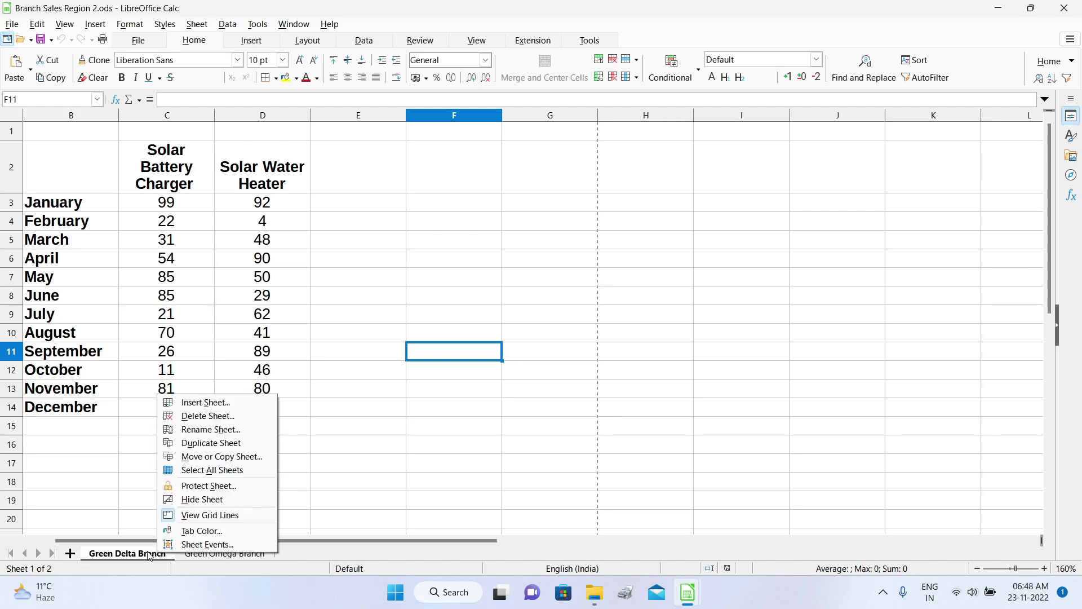
pyautogui.rightClick(130, 553)
pyautogui.click(102, 502)
pyautogui.rightClick(123, 552)
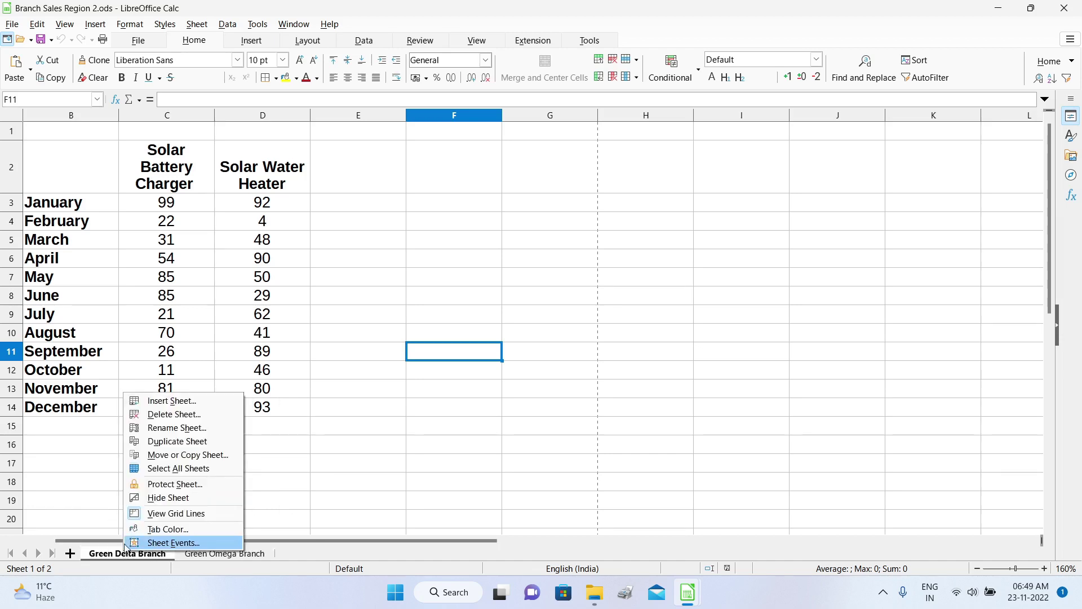
pyautogui.click(212, 456)
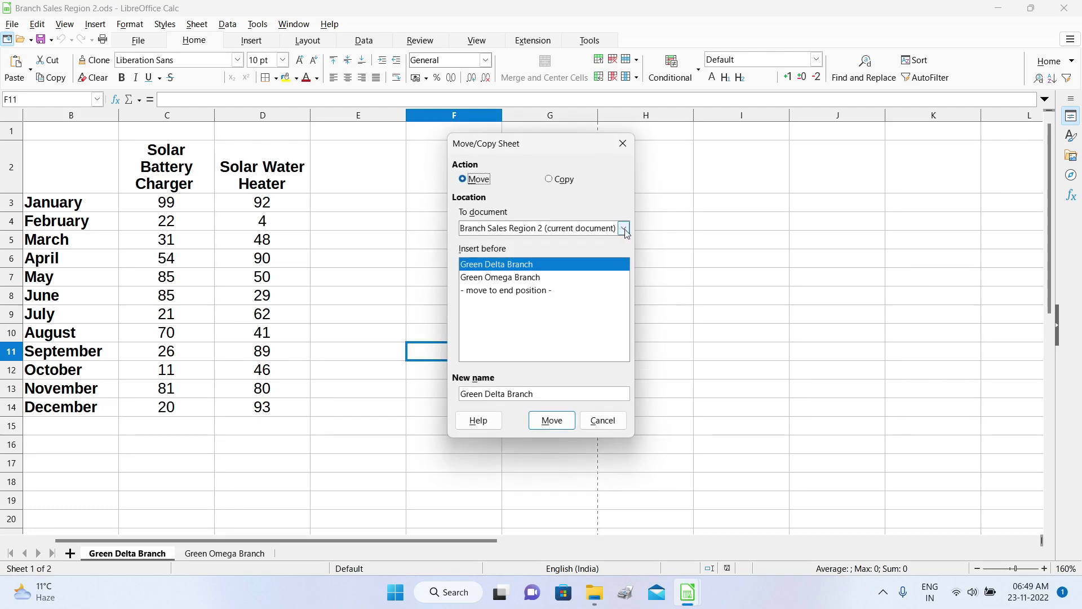
pyautogui.click(625, 229)
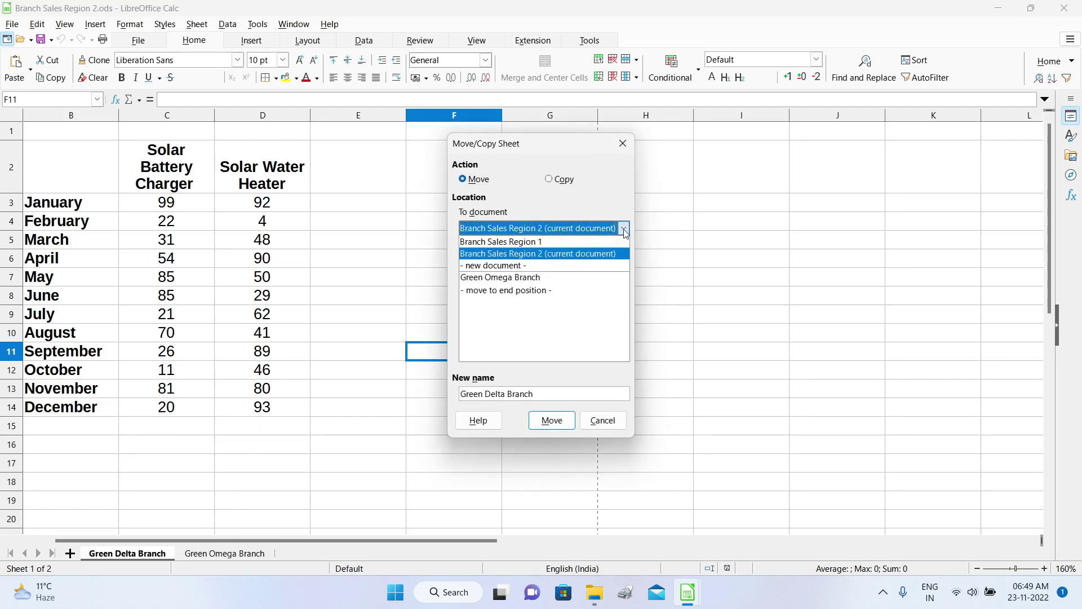
pyautogui.click(543, 243)
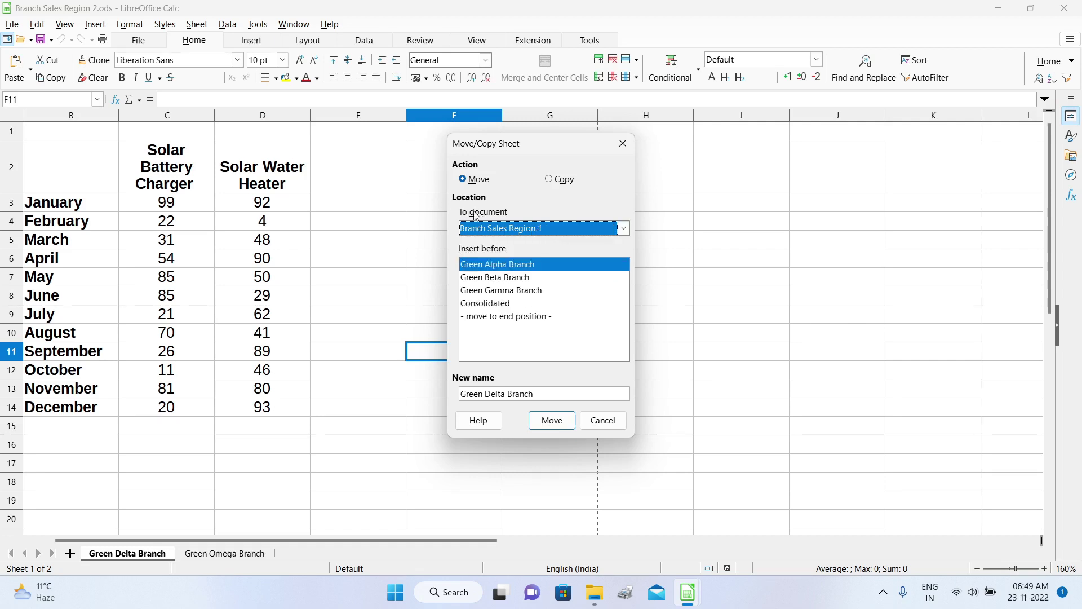
pyautogui.click(552, 180)
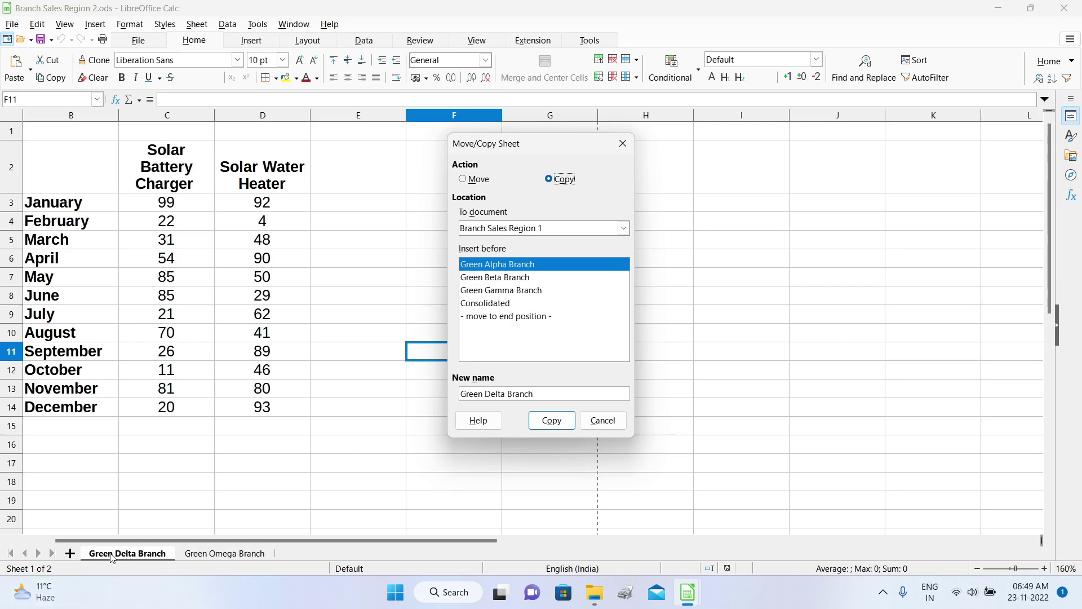
pyautogui.click(487, 305)
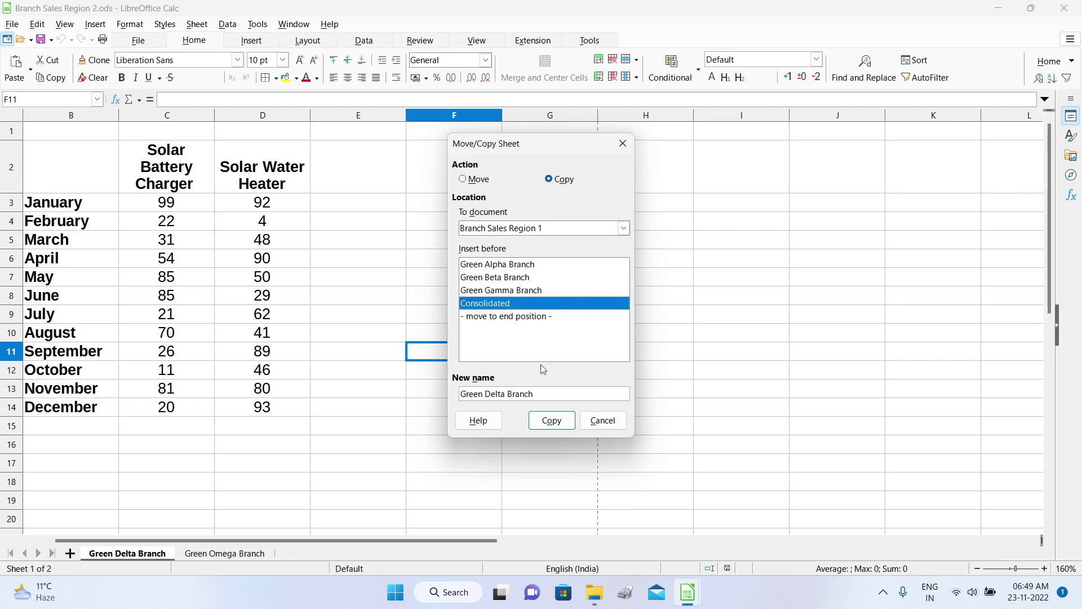
pyautogui.click(552, 421)
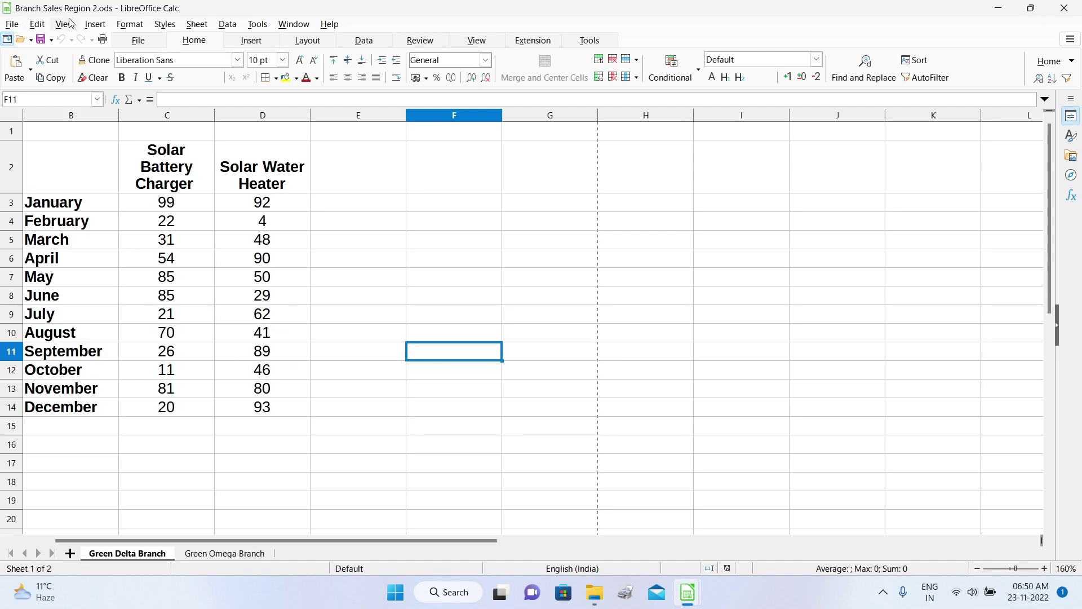
# Copy the Green Omega Branch sheet into Branch Sales Region 1 before the Consolidated sheet, and close the Branch Sales Region 2 workbook.
pyautogui.click(224, 554)
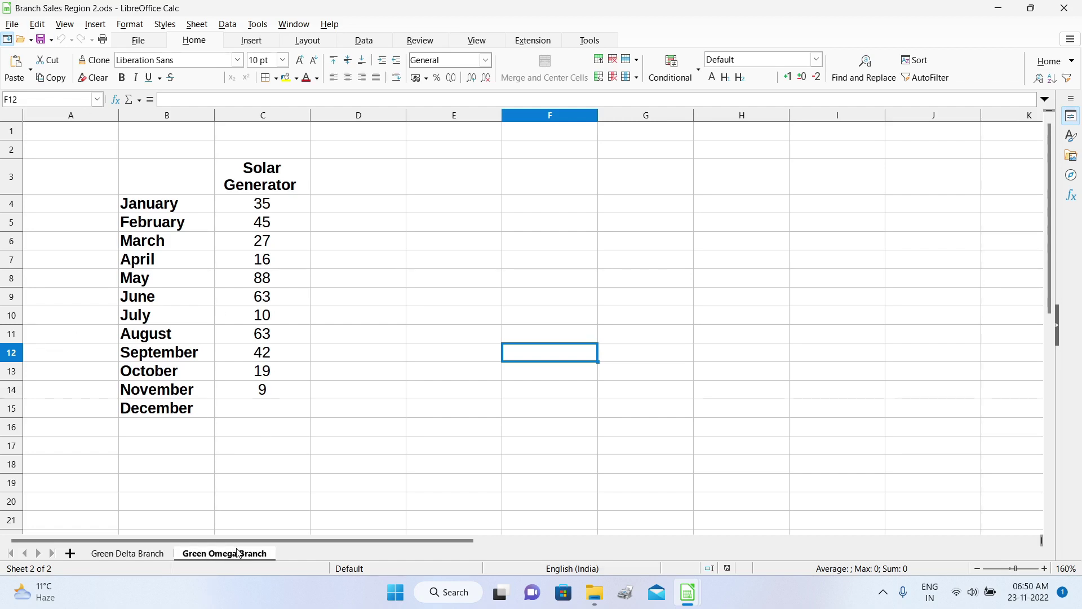
pyautogui.rightClick(235, 554)
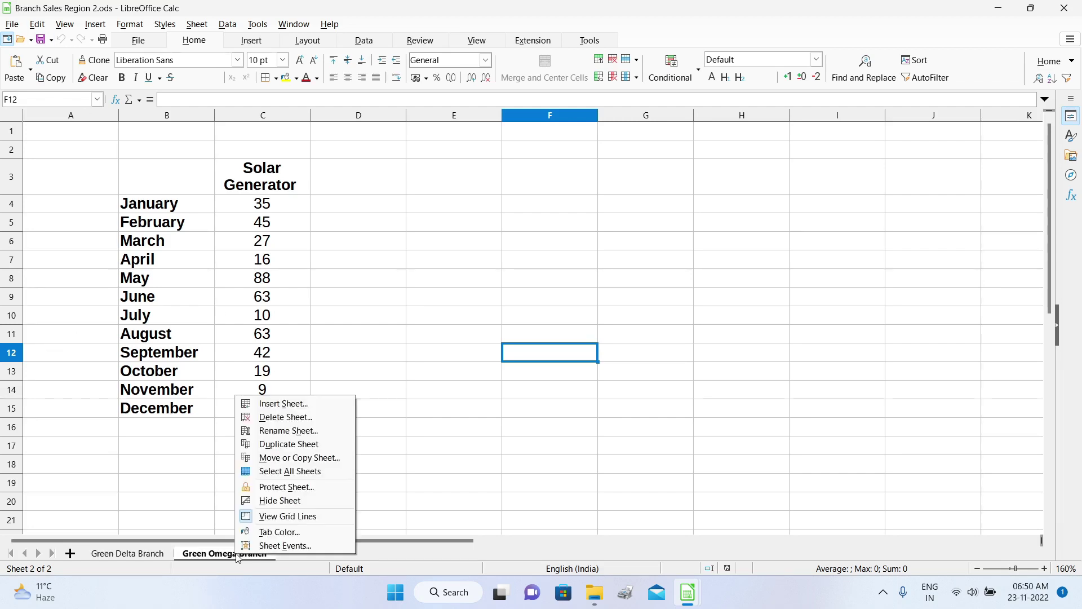
pyautogui.click(308, 463)
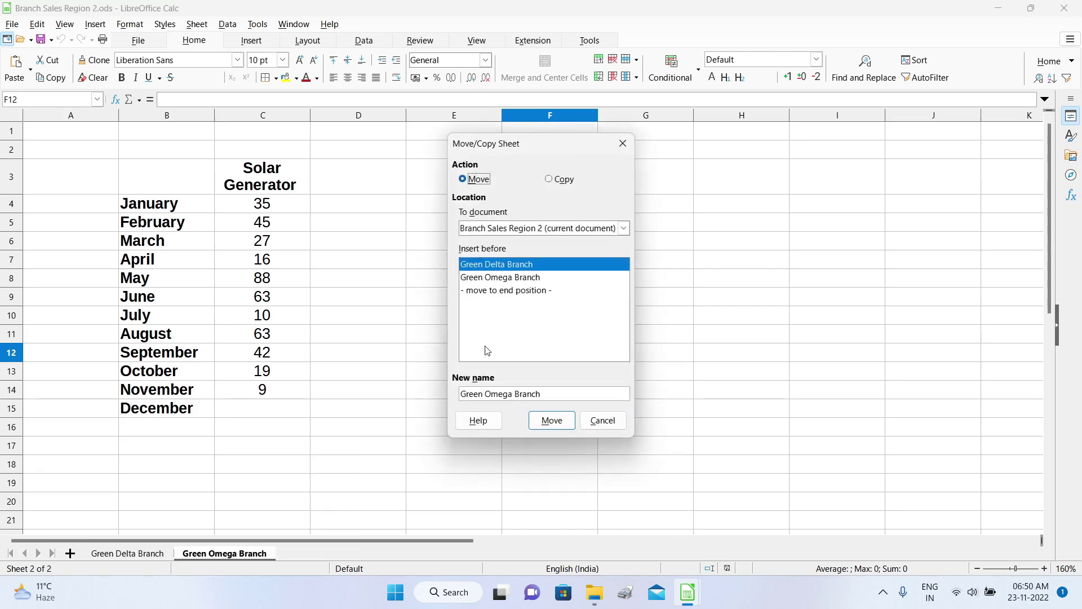
pyautogui.click(550, 178)
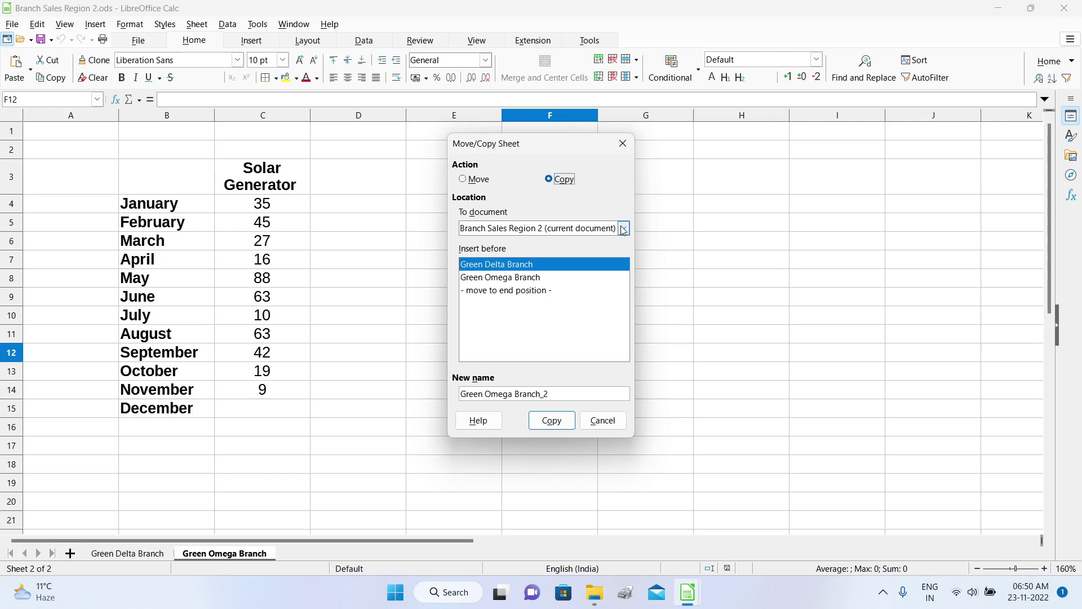
pyautogui.click(623, 229)
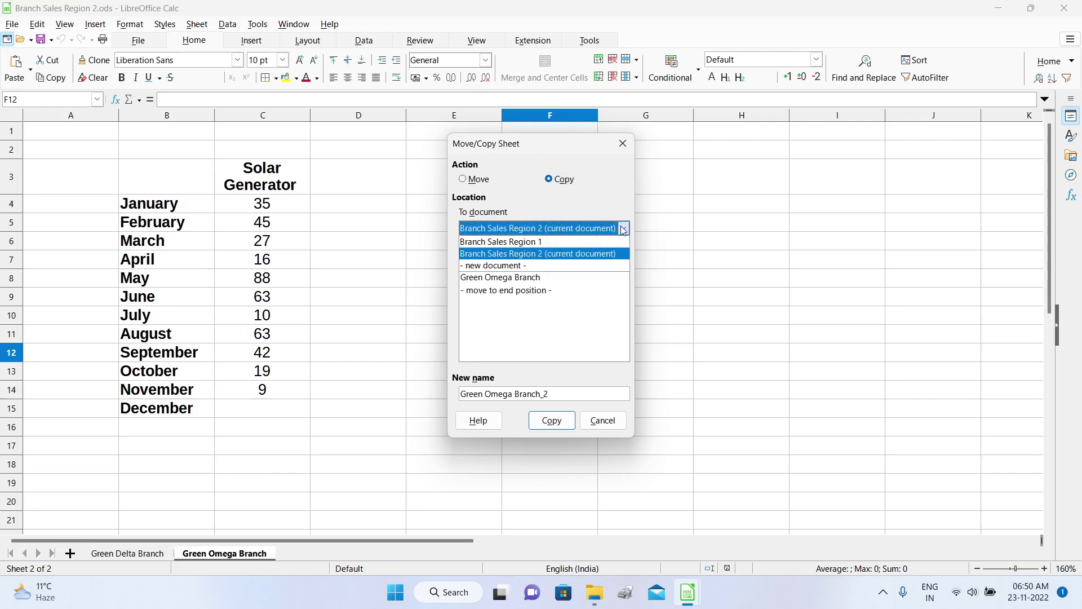
pyautogui.click(533, 242)
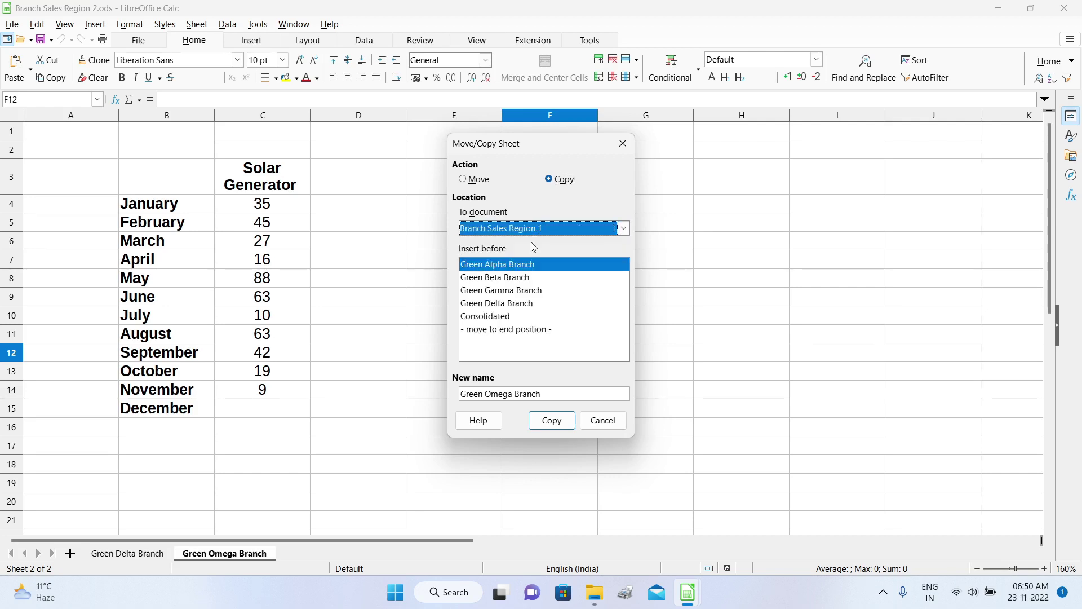
pyautogui.click(508, 319)
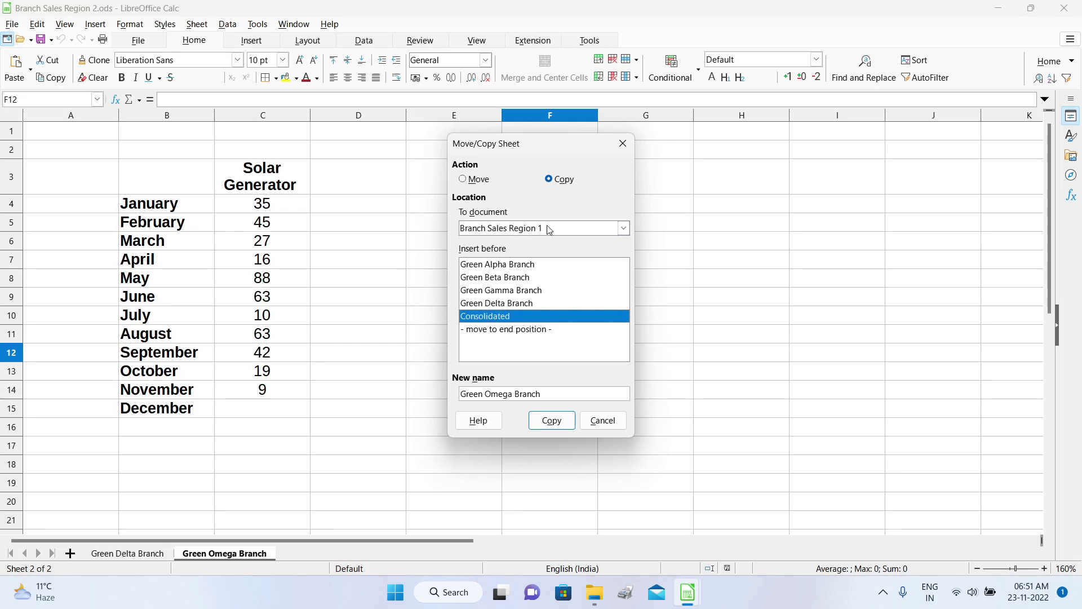
pyautogui.click(570, 423)
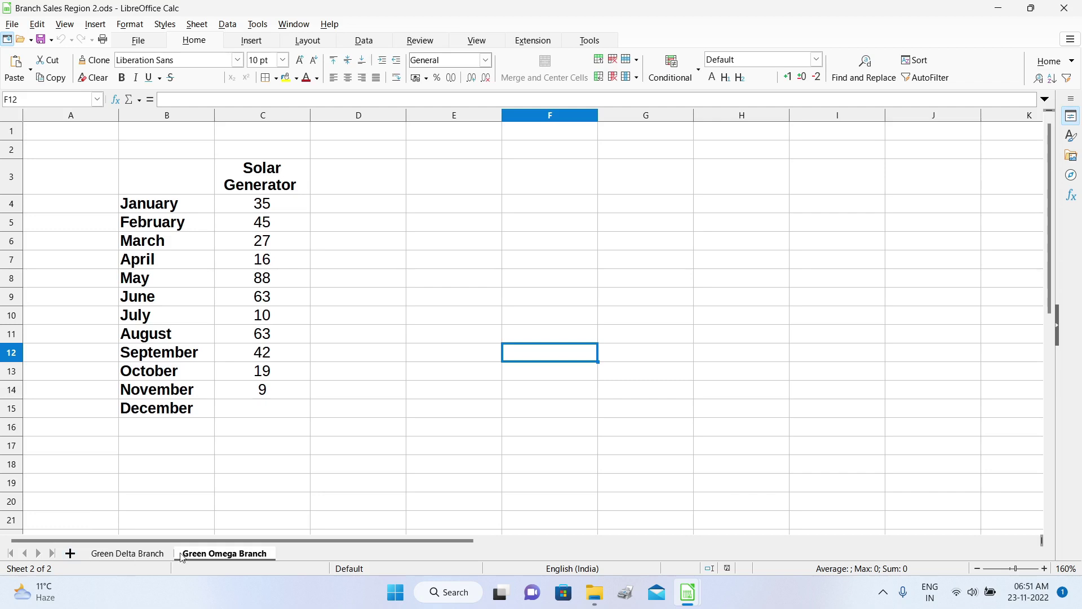
pyautogui.click(1070, 12)
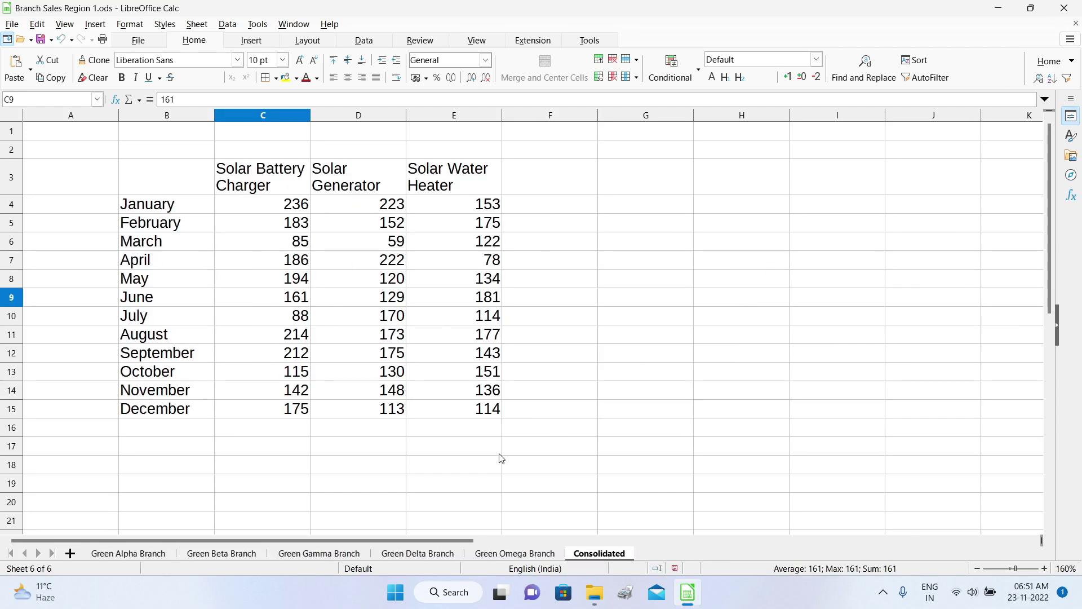
# Examine the copied Green Delta Branch and Green Omega Branch sheets in Branch Sales Region 1, comparing their column headings and data.
pyautogui.click(402, 556)
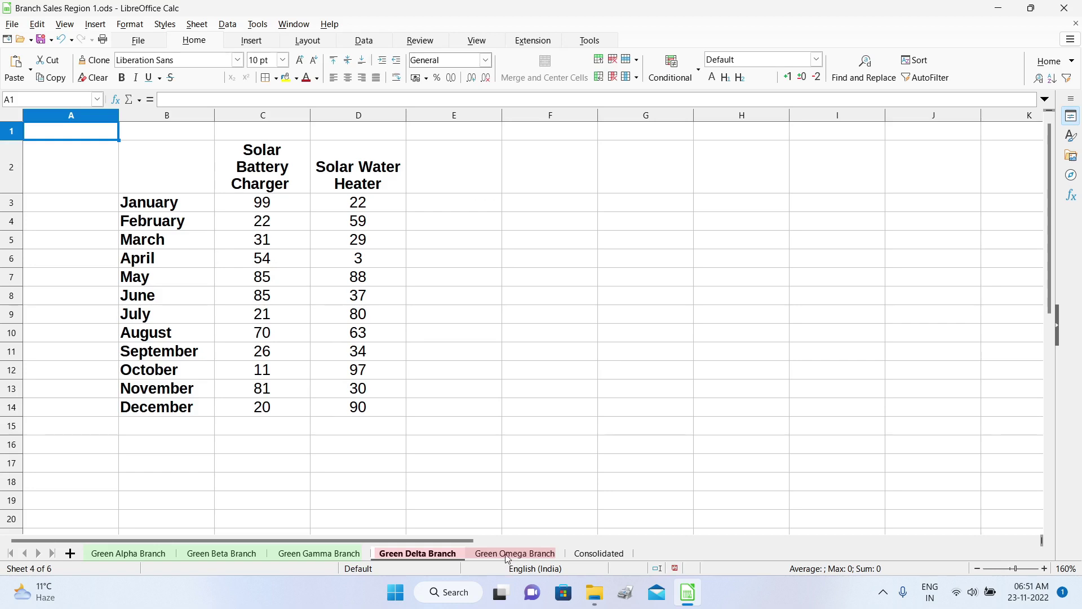
pyautogui.click(509, 557)
pyautogui.click(430, 557)
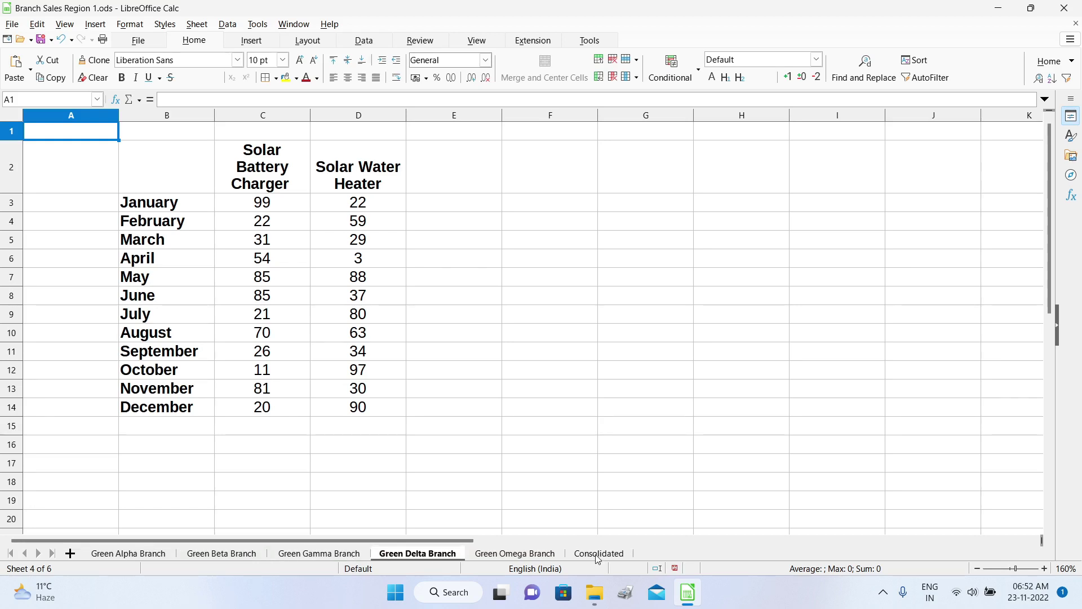
pyautogui.click(488, 555)
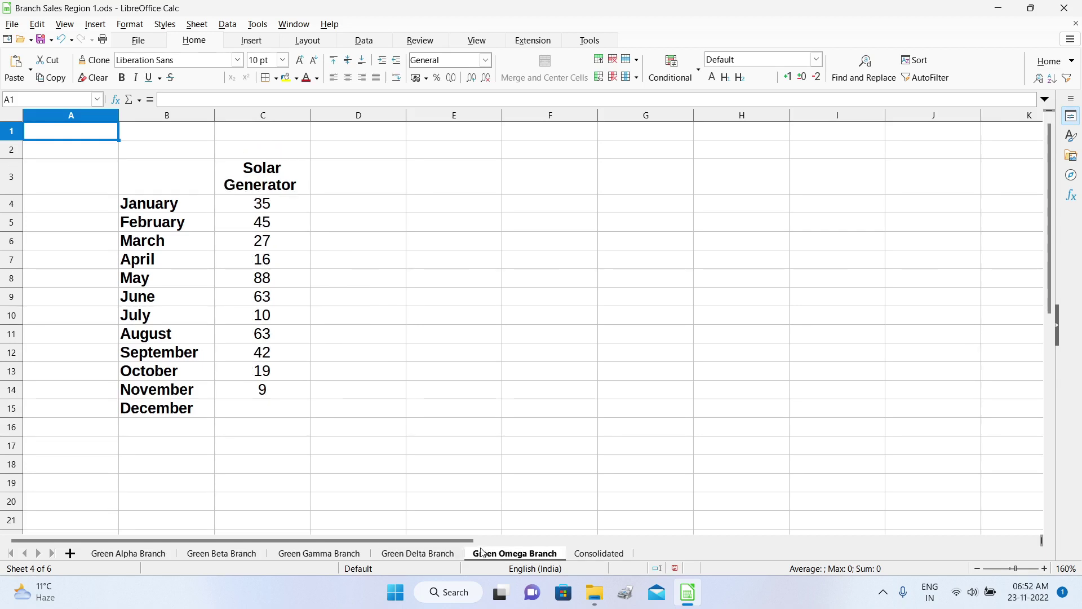
pyautogui.click(413, 555)
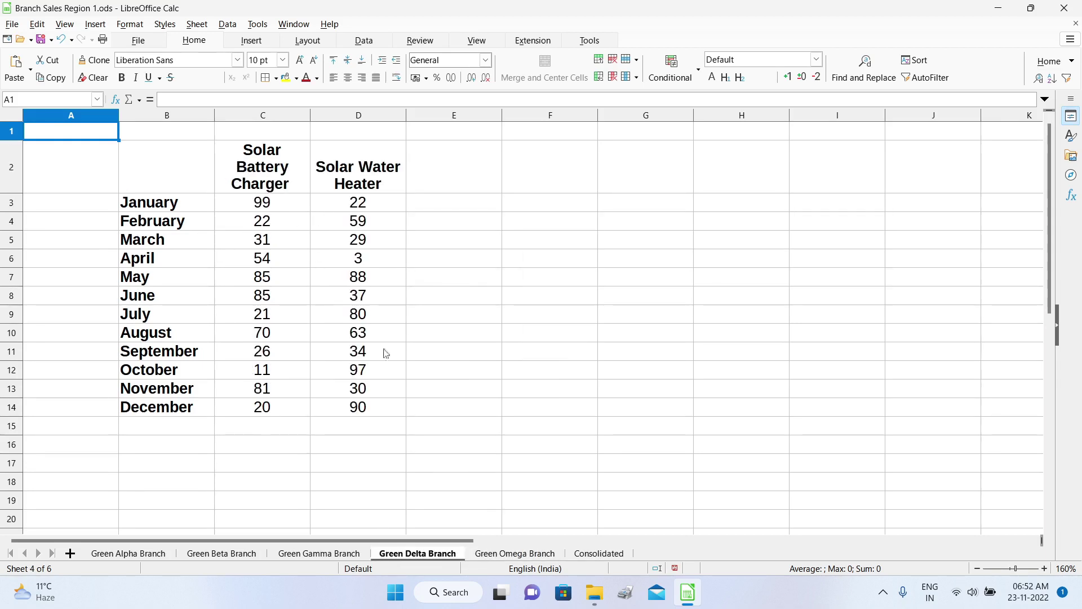
pyautogui.click(520, 558)
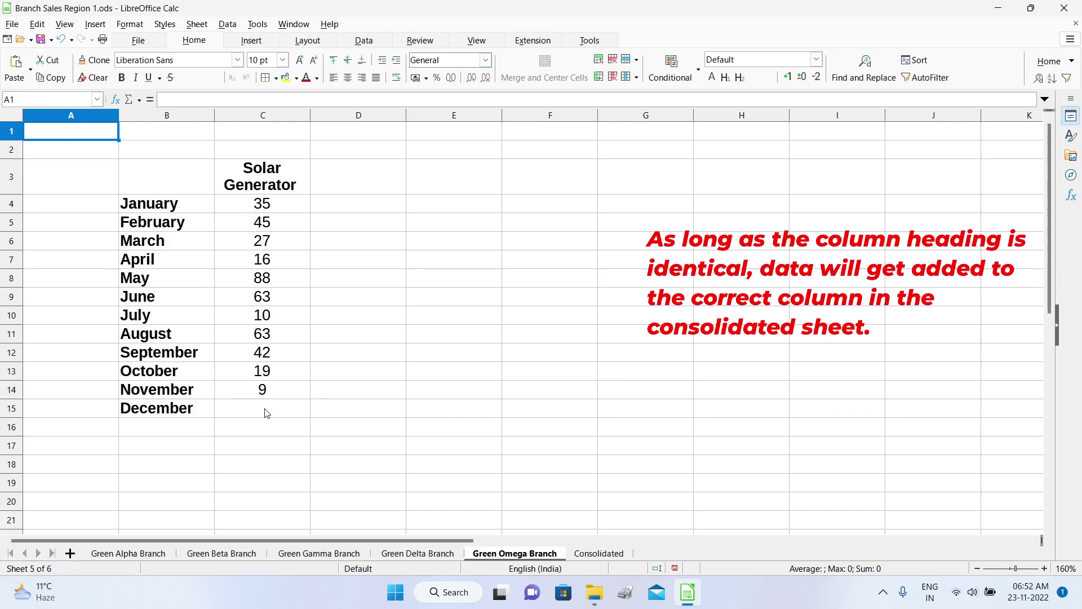
# Start Consolidate from cell B3 of the Consolidated sheet and set the source data range to $'Green Delta Branch'.$B$2:$D$14.
pyautogui.click(597, 559)
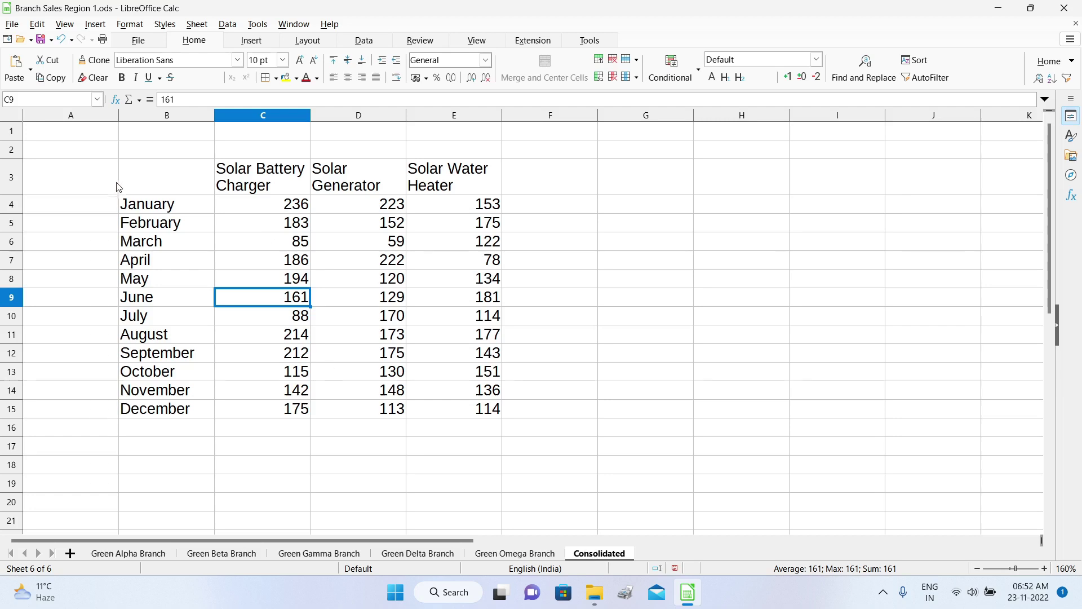
pyautogui.click(167, 180)
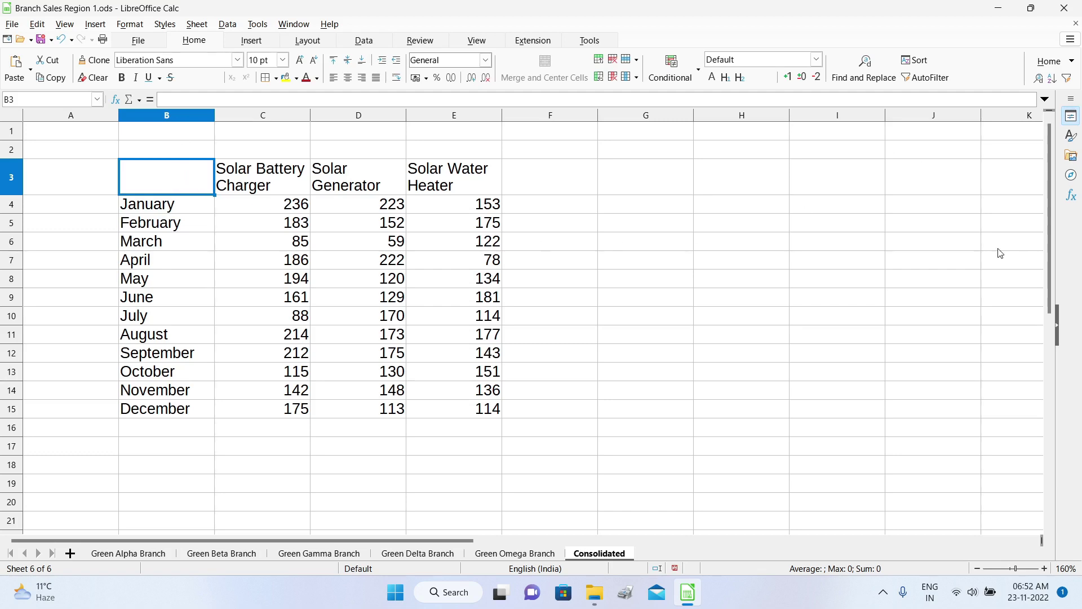
pyautogui.click(382, 47)
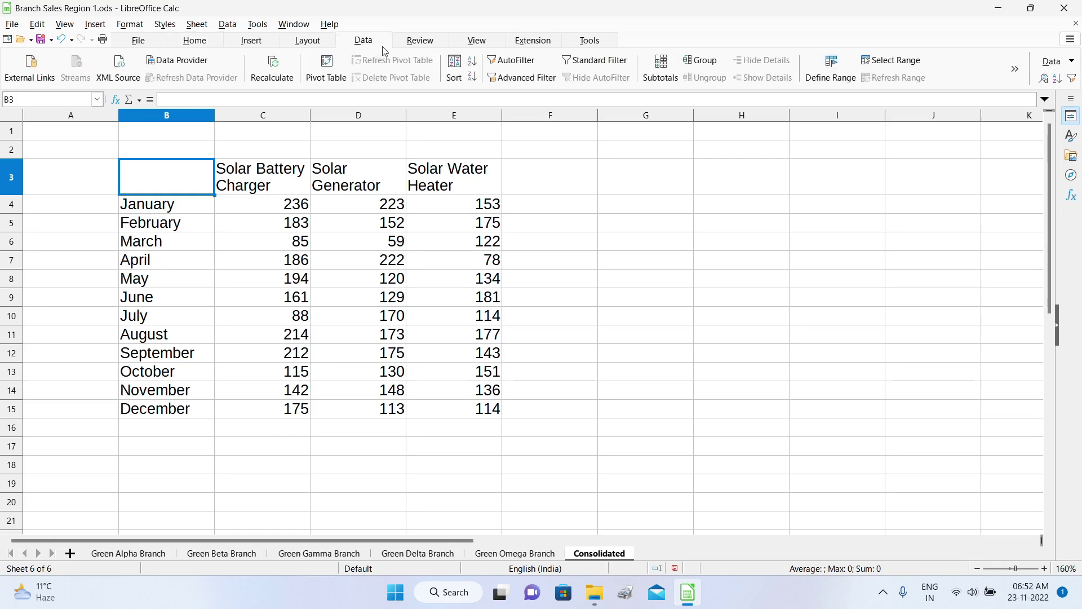
pyautogui.click(1016, 71)
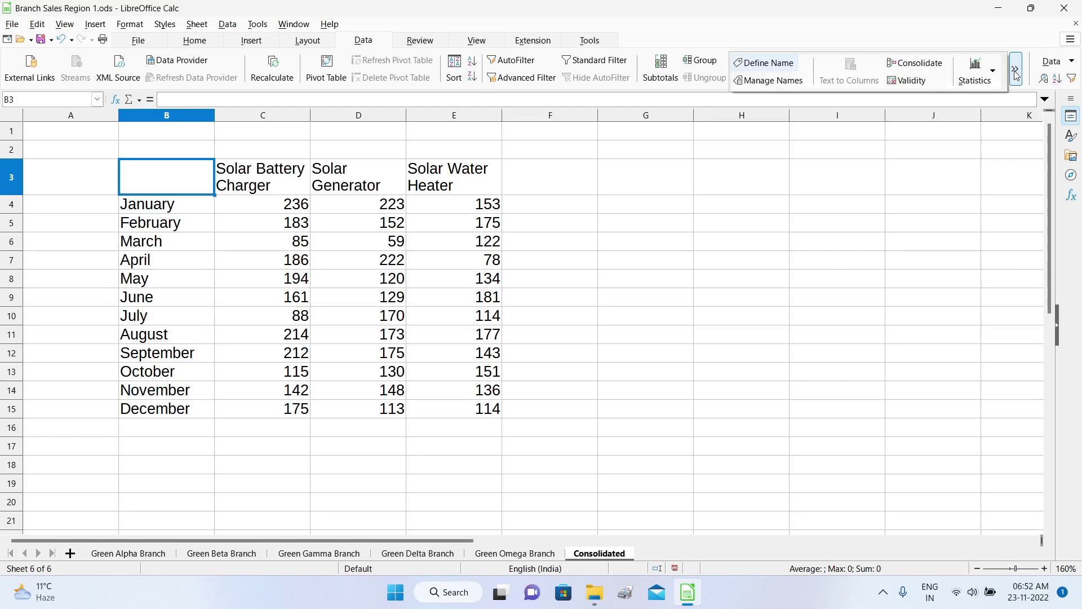
pyautogui.click(929, 64)
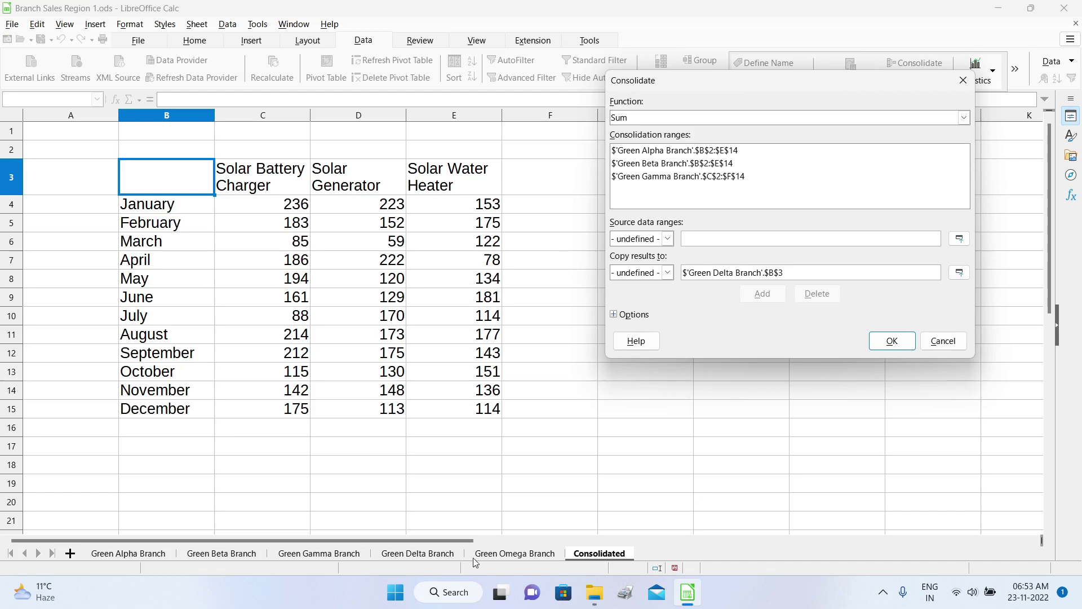
pyautogui.click(960, 240)
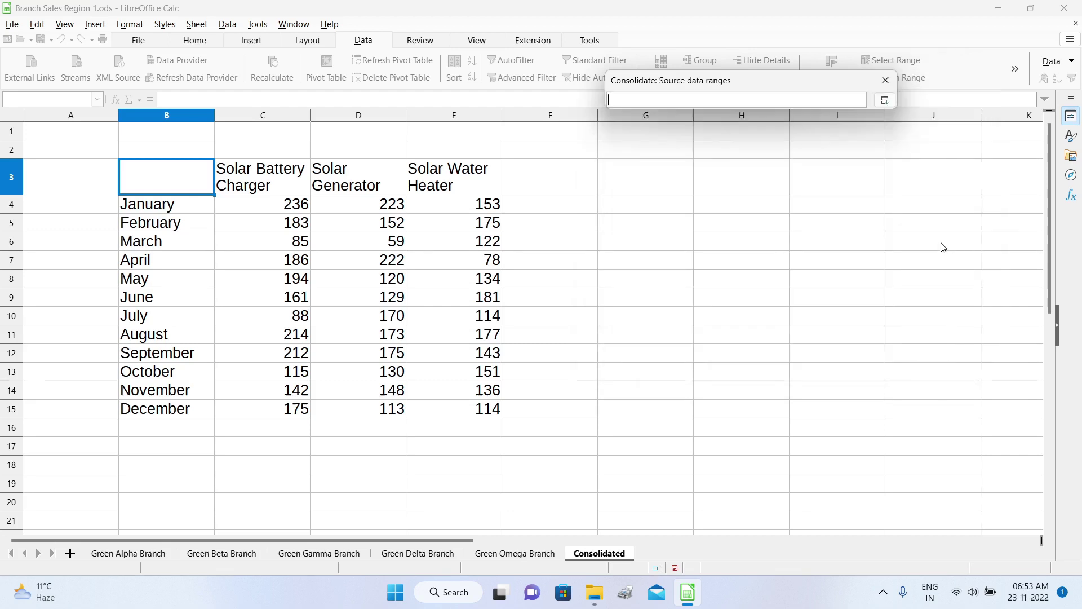
pyautogui.click(421, 554)
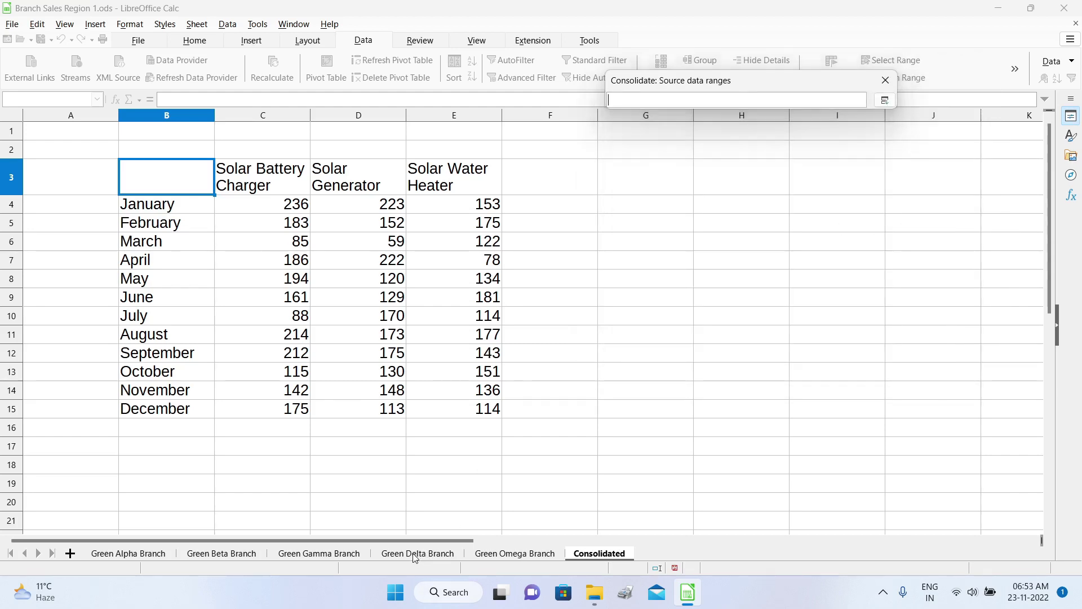
pyautogui.moveTo(141, 172); pyautogui.dragTo(402, 418)
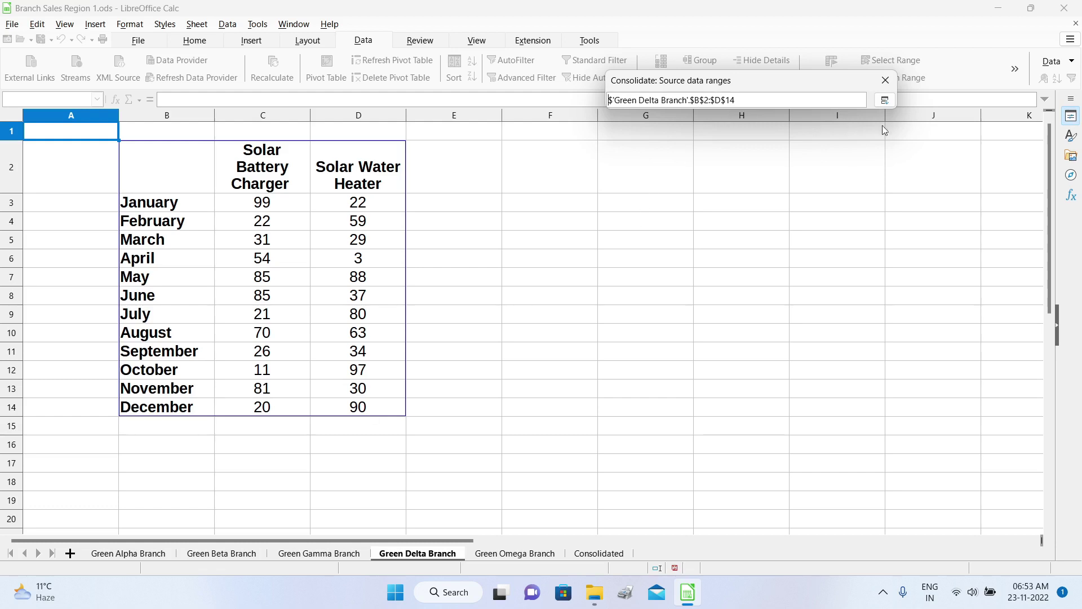
pyautogui.click(889, 103)
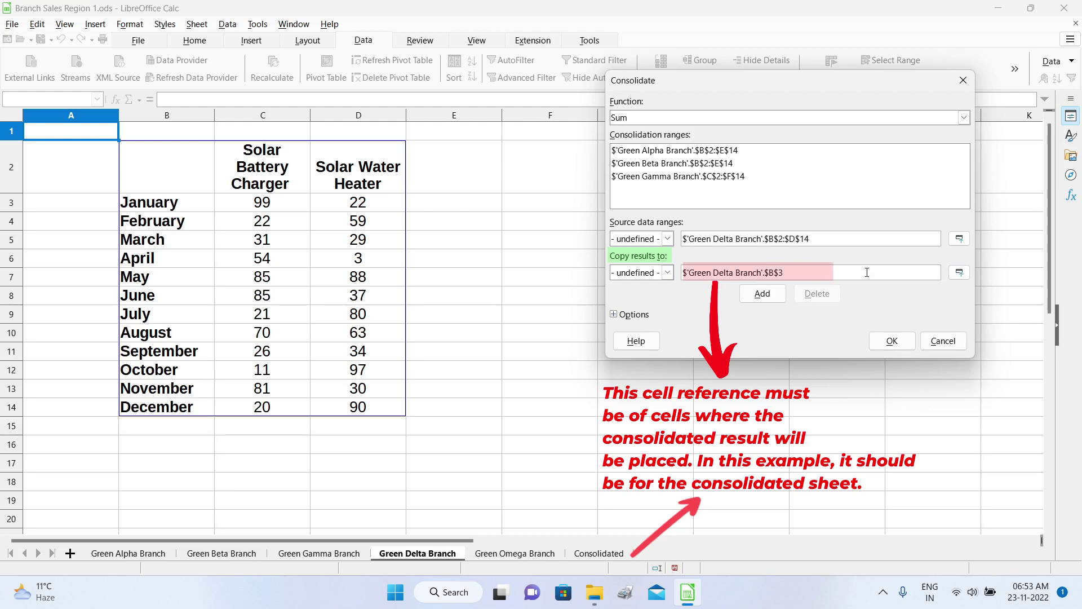
# Set the results destination to $Consolidated.$B$3 and add the Green Delta Branch range to the consolidation ranges.
pyautogui.click(959, 274)
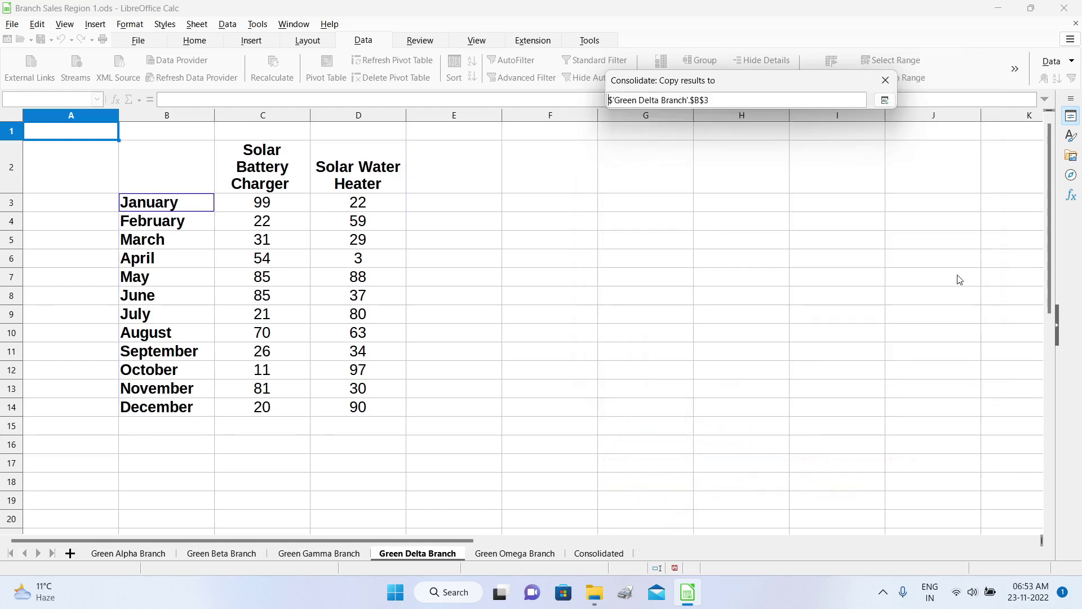
pyautogui.click(598, 553)
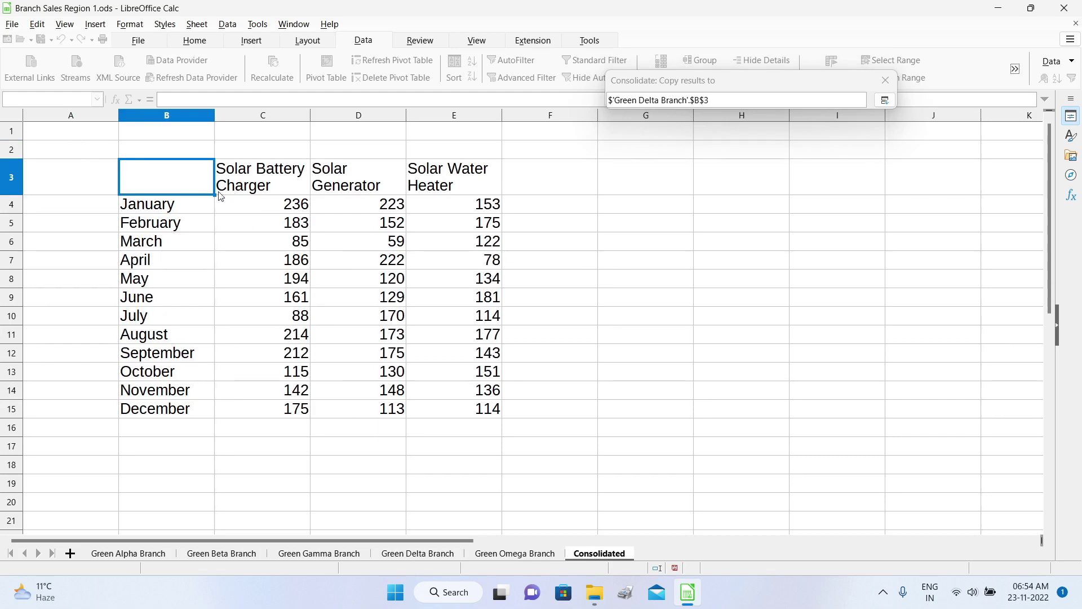
pyautogui.click(168, 176)
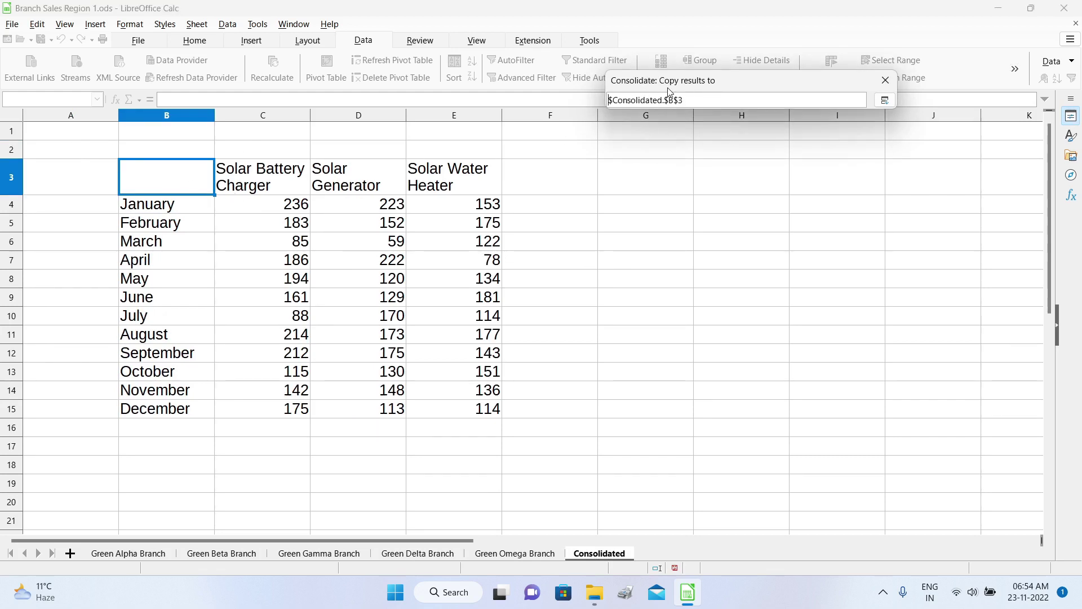
pyautogui.click(885, 100)
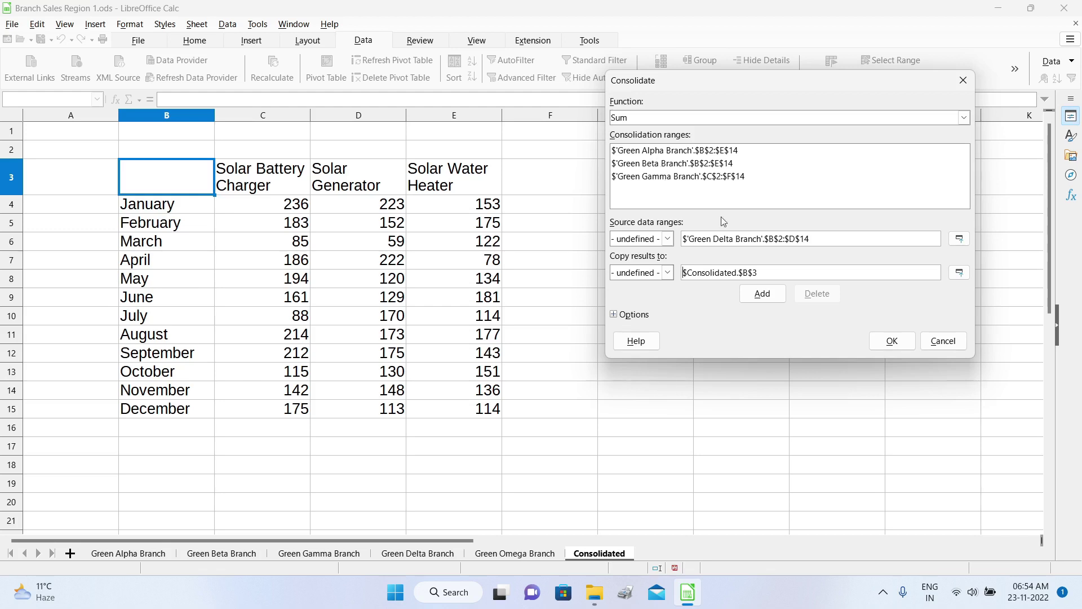
pyautogui.click(770, 297)
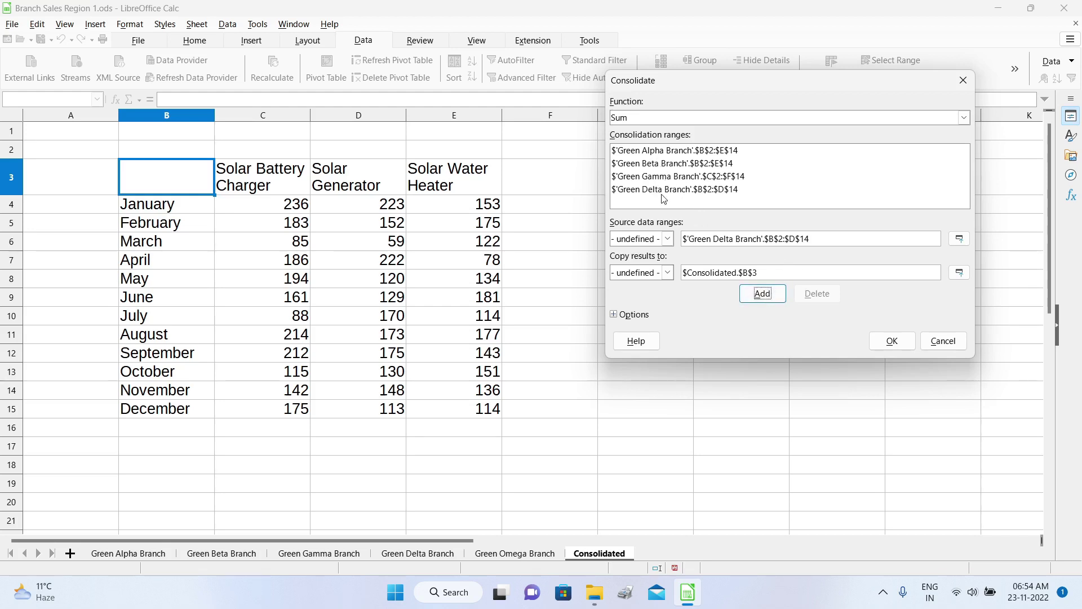
# Add $'Green Omega Branch'.$B$3:$C$15 to the consolidation ranges and run the consolidation.
pyautogui.click(959, 241)
pyautogui.click(543, 554)
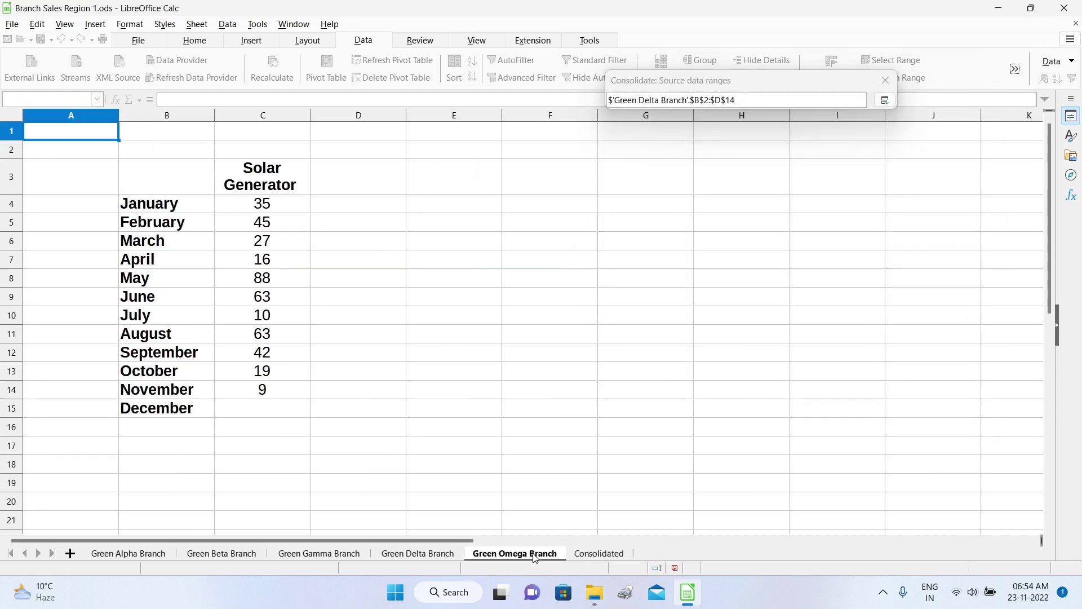
pyautogui.moveTo(152, 184); pyautogui.dragTo(290, 417)
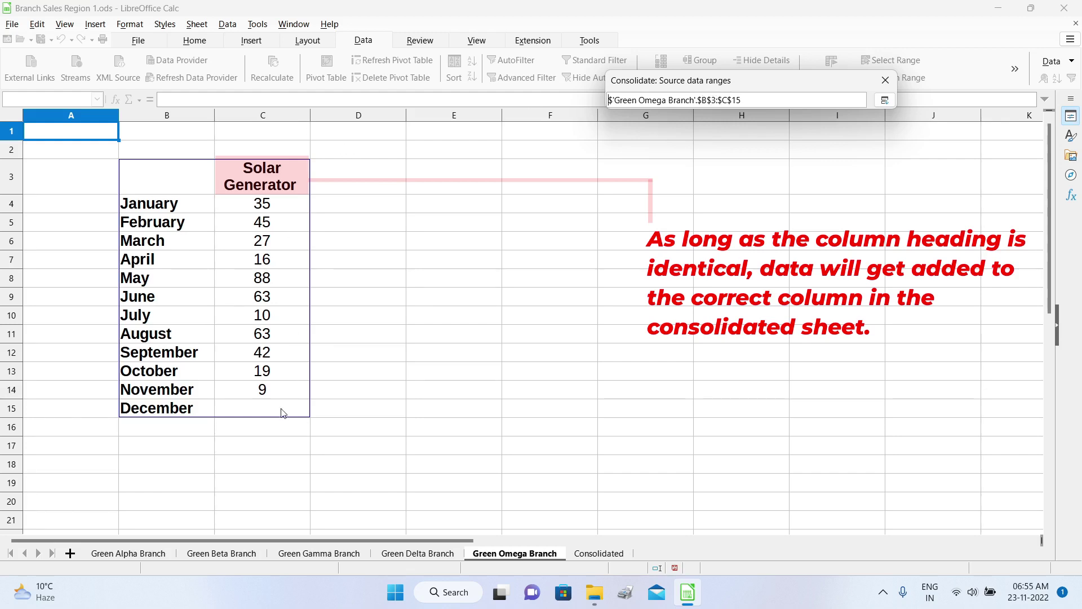
pyautogui.click(885, 100)
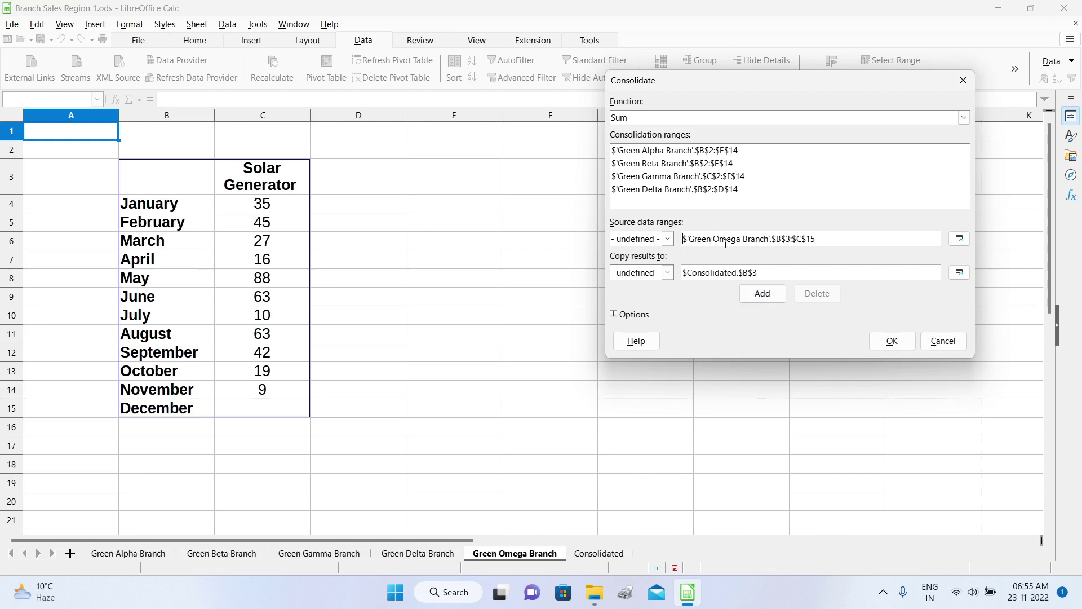
pyautogui.click(779, 298)
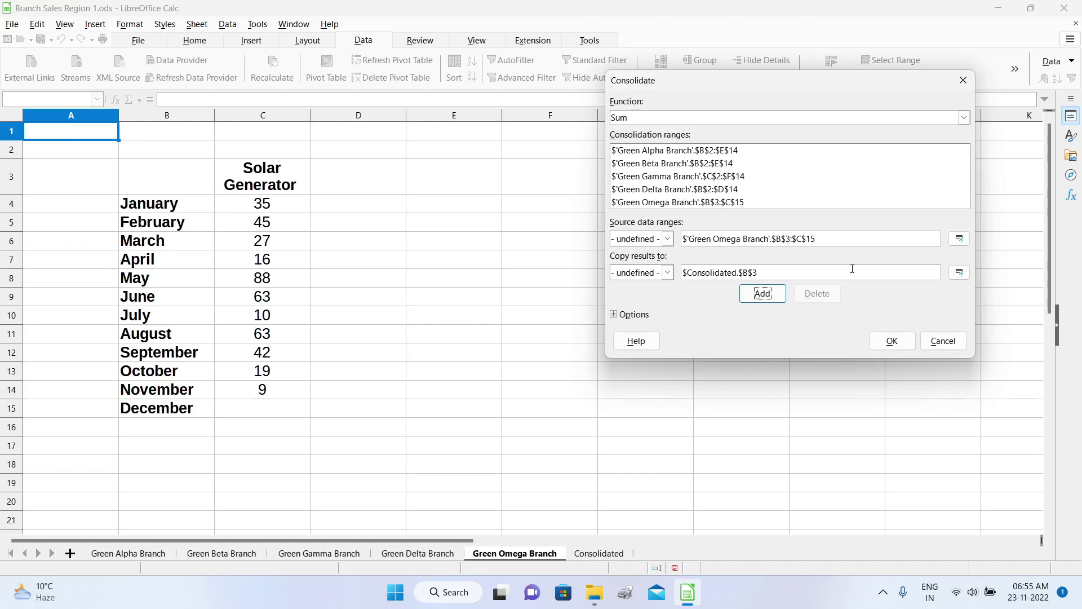
pyautogui.click(891, 341)
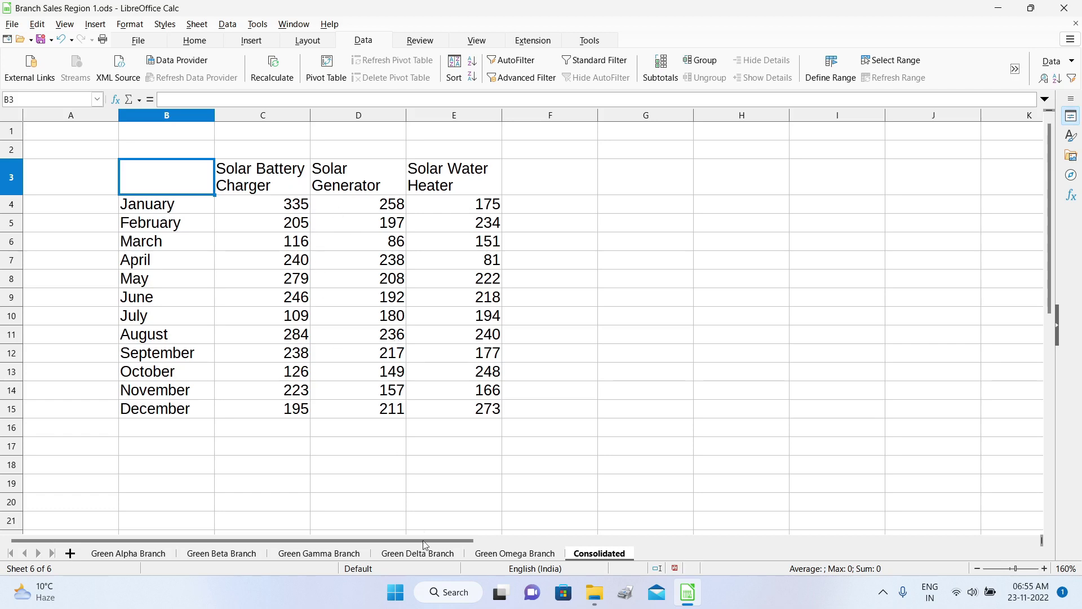
# Compare the Green Delta Branch and Green Omega Branch figures with the updated totals on the Consolidated sheet.
pyautogui.click(399, 556)
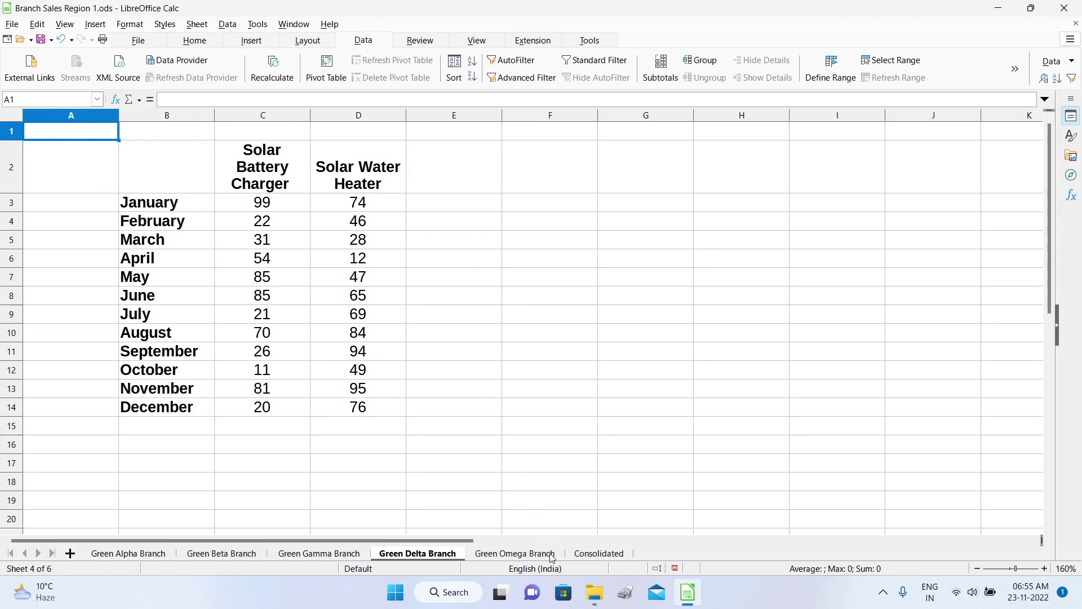
pyautogui.click(588, 555)
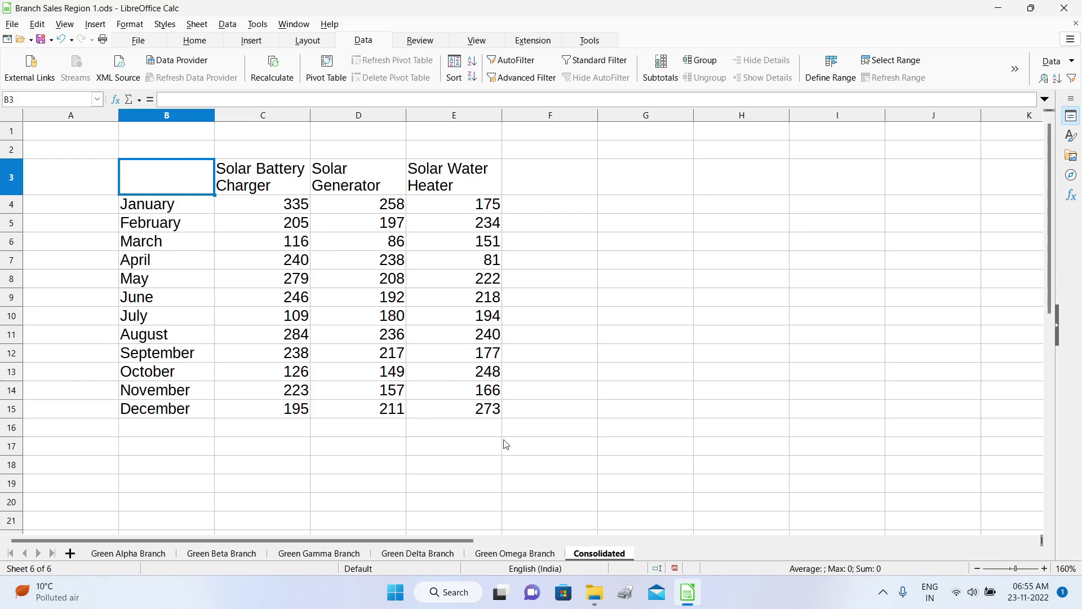
pyautogui.click(529, 560)
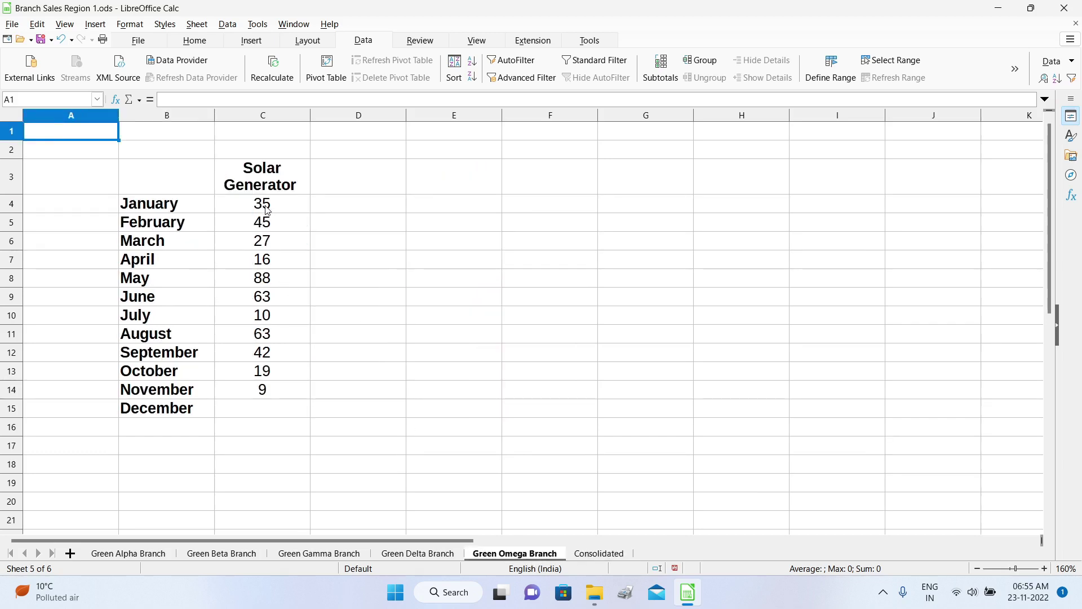
pyautogui.click(595, 557)
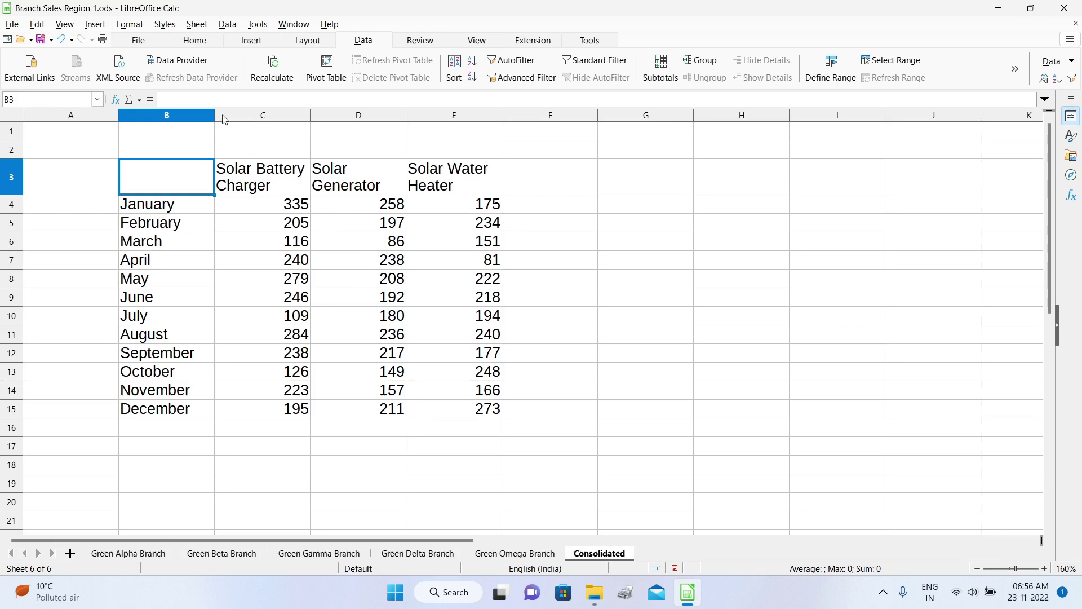
# Center columns C to E of the Consolidated sheet horizontally.
pyautogui.moveTo(258, 116); pyautogui.dragTo(425, 127)
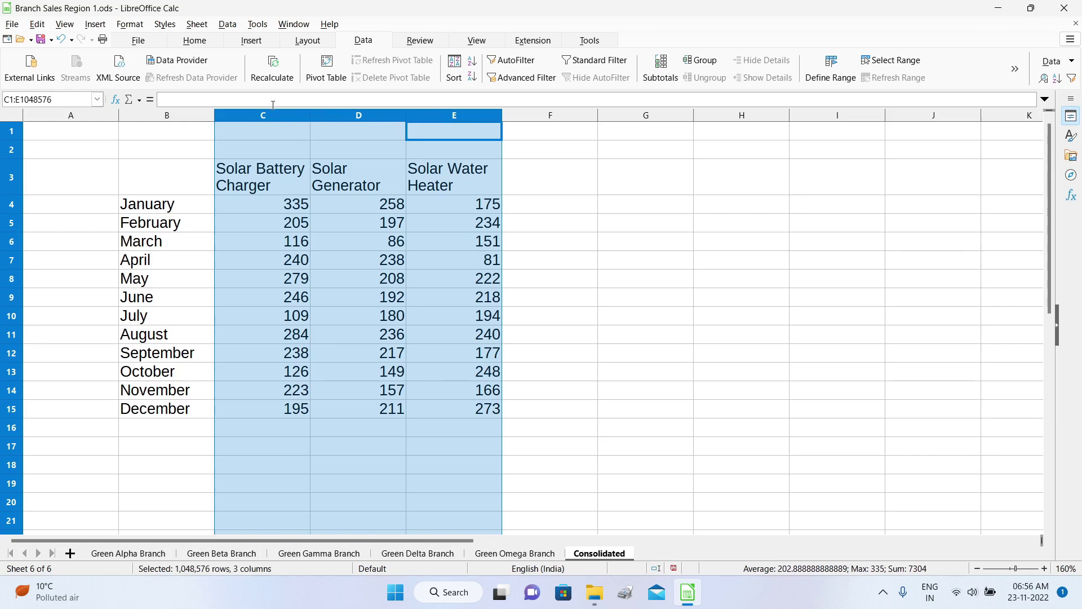
pyautogui.click(194, 40)
pyautogui.click(348, 77)
pyautogui.click(584, 387)
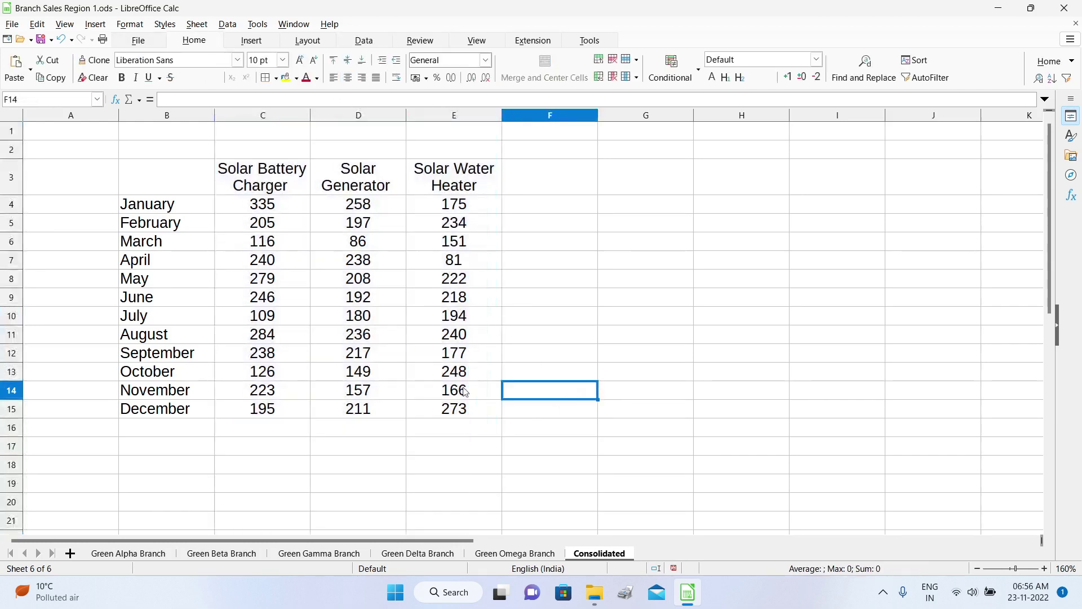
# Review the available consolidation functions and rerun the five-branch consolidation with Sum, copying the results to $Consolidated.$B$3.
pyautogui.click(364, 40)
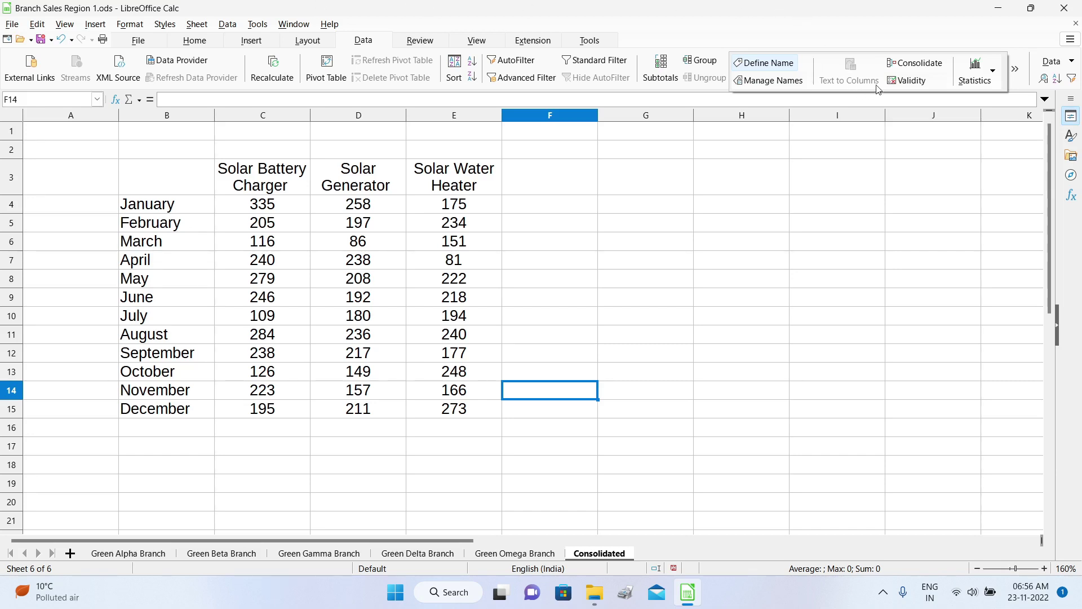
pyautogui.click(895, 64)
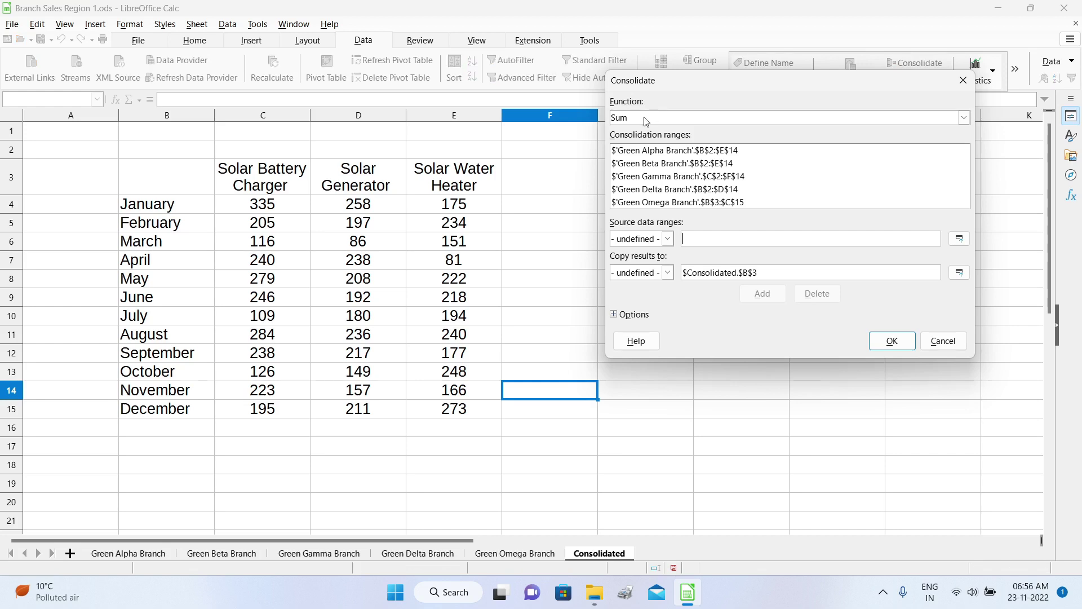
pyautogui.click(964, 121)
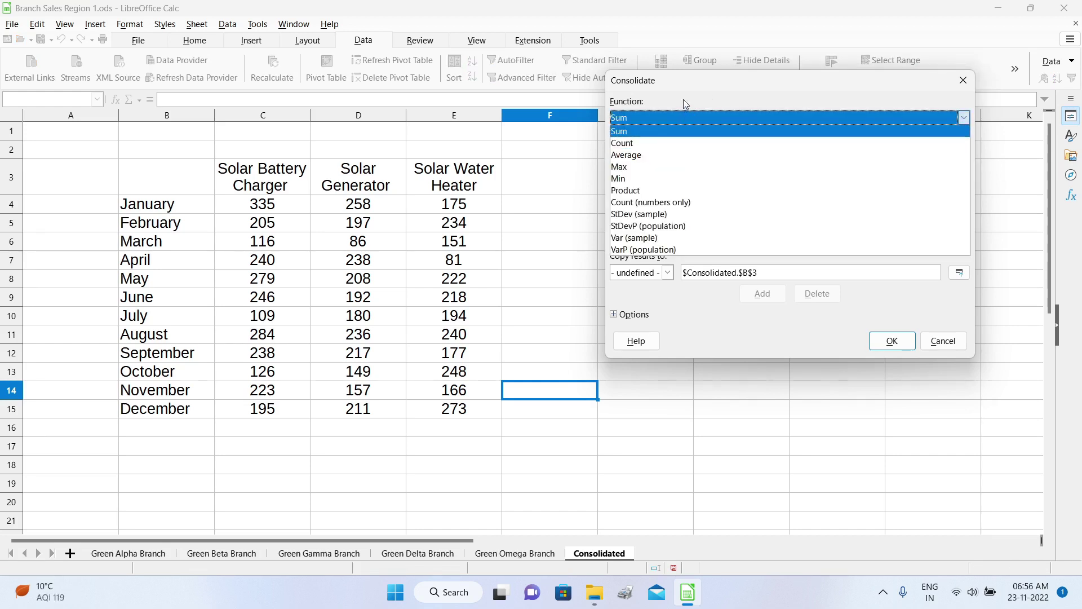
pyautogui.click(683, 99)
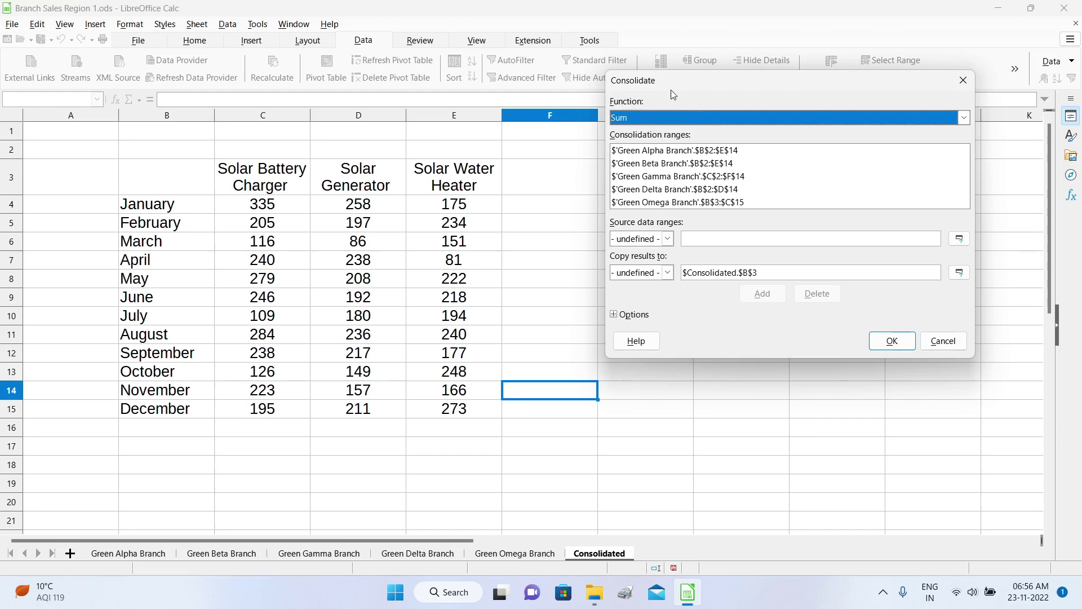
pyautogui.moveTo(671, 90); pyautogui.dragTo(577, 65)
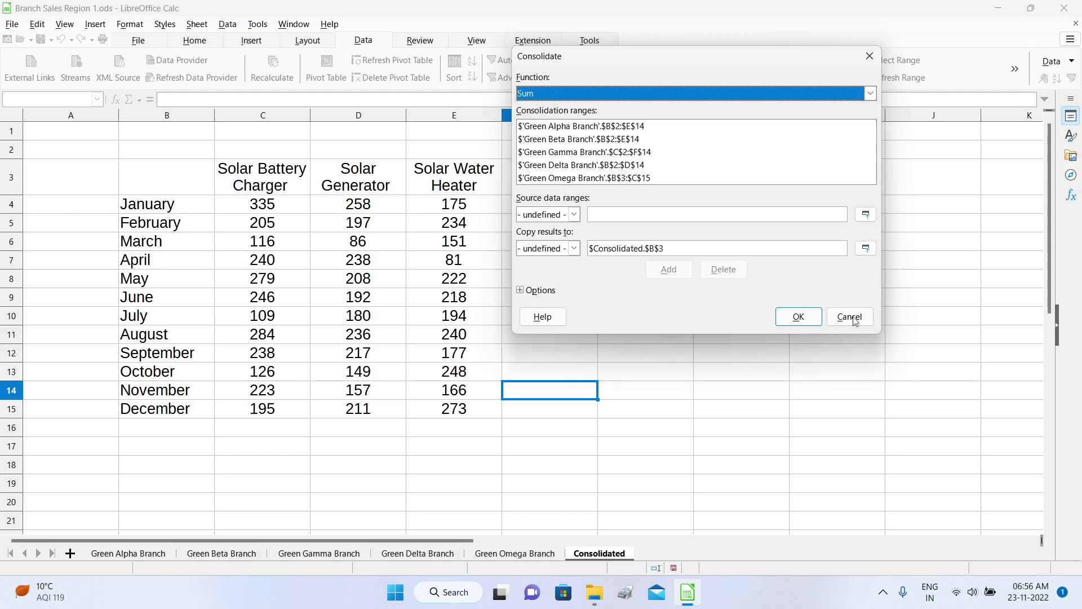
pyautogui.click(872, 96)
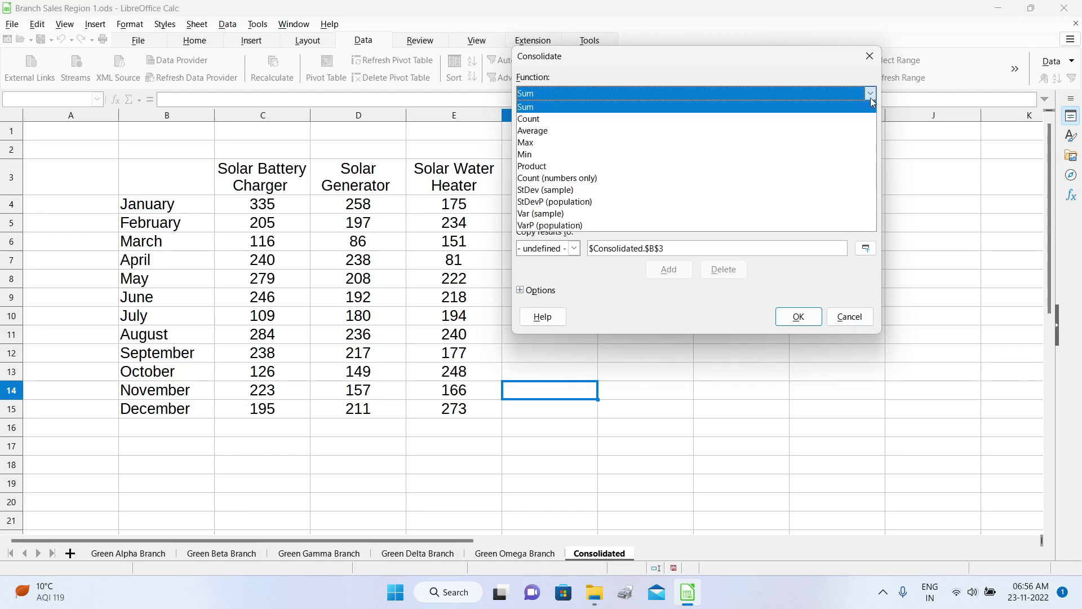
pyautogui.click(624, 55)
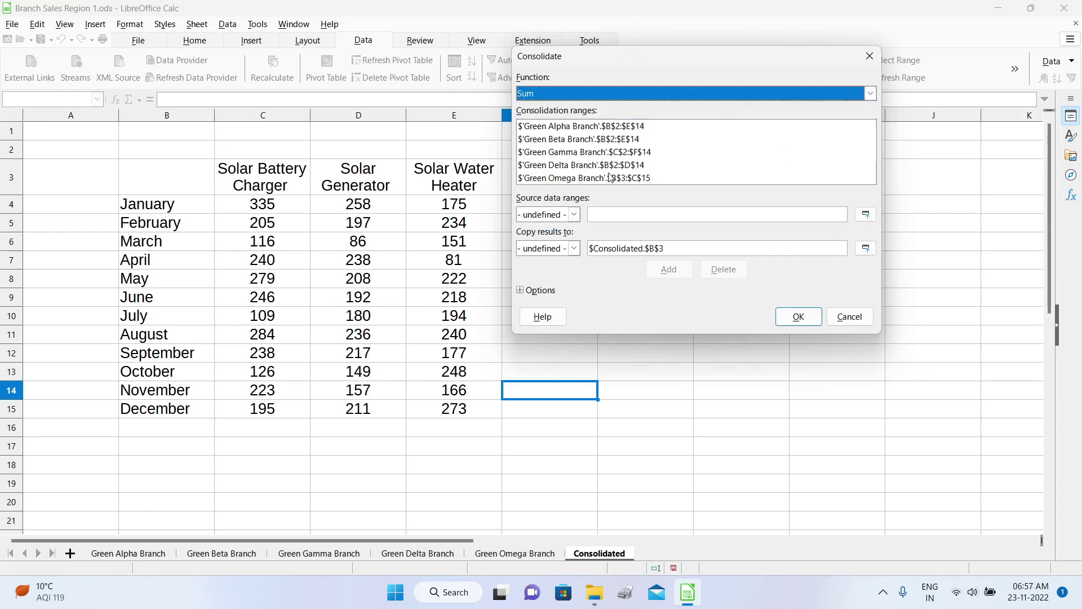
pyautogui.click(799, 316)
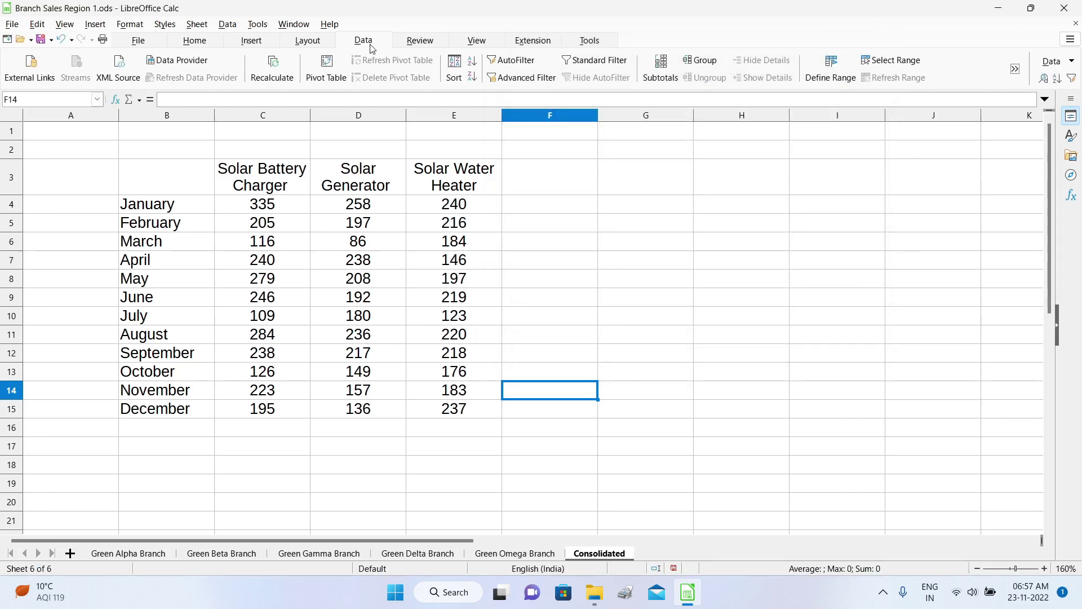
# Bring up the Consolidate command again for the Consolidated sheet.
pyautogui.click(1016, 69)
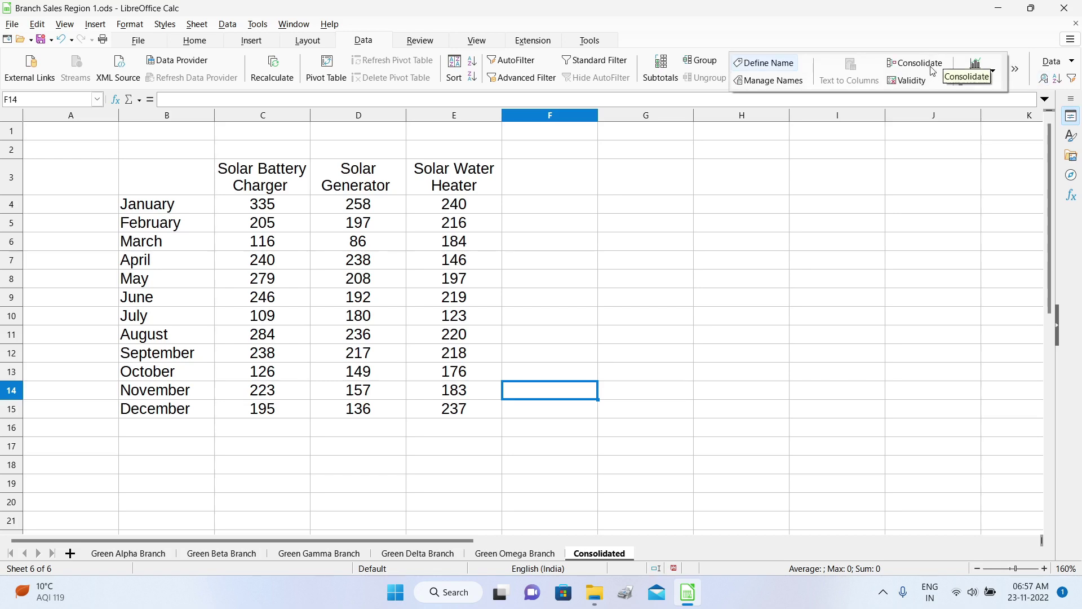